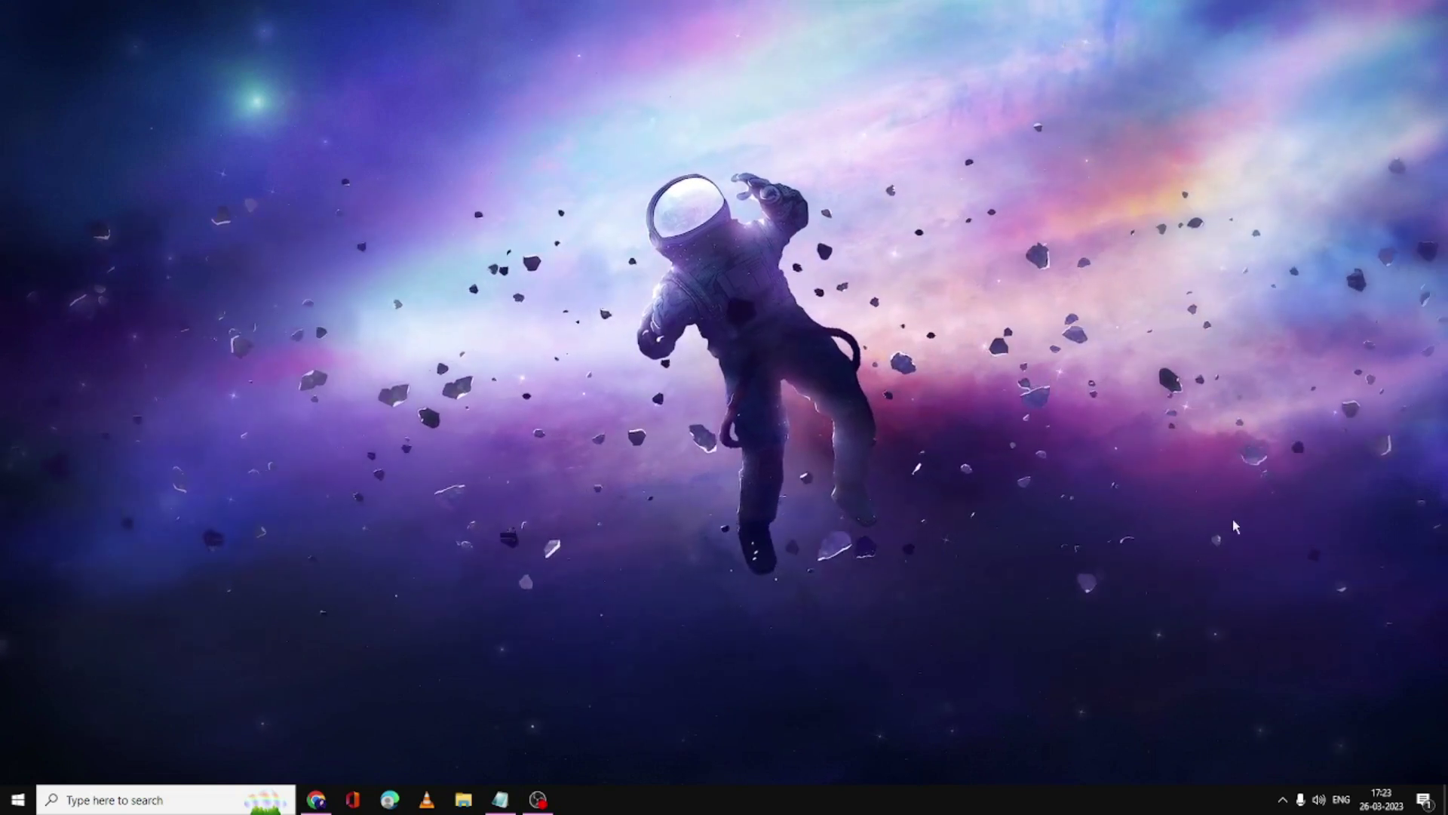
Step: Check the current network connection status in the tray network flyout, then dismiss it
click(1282, 800)
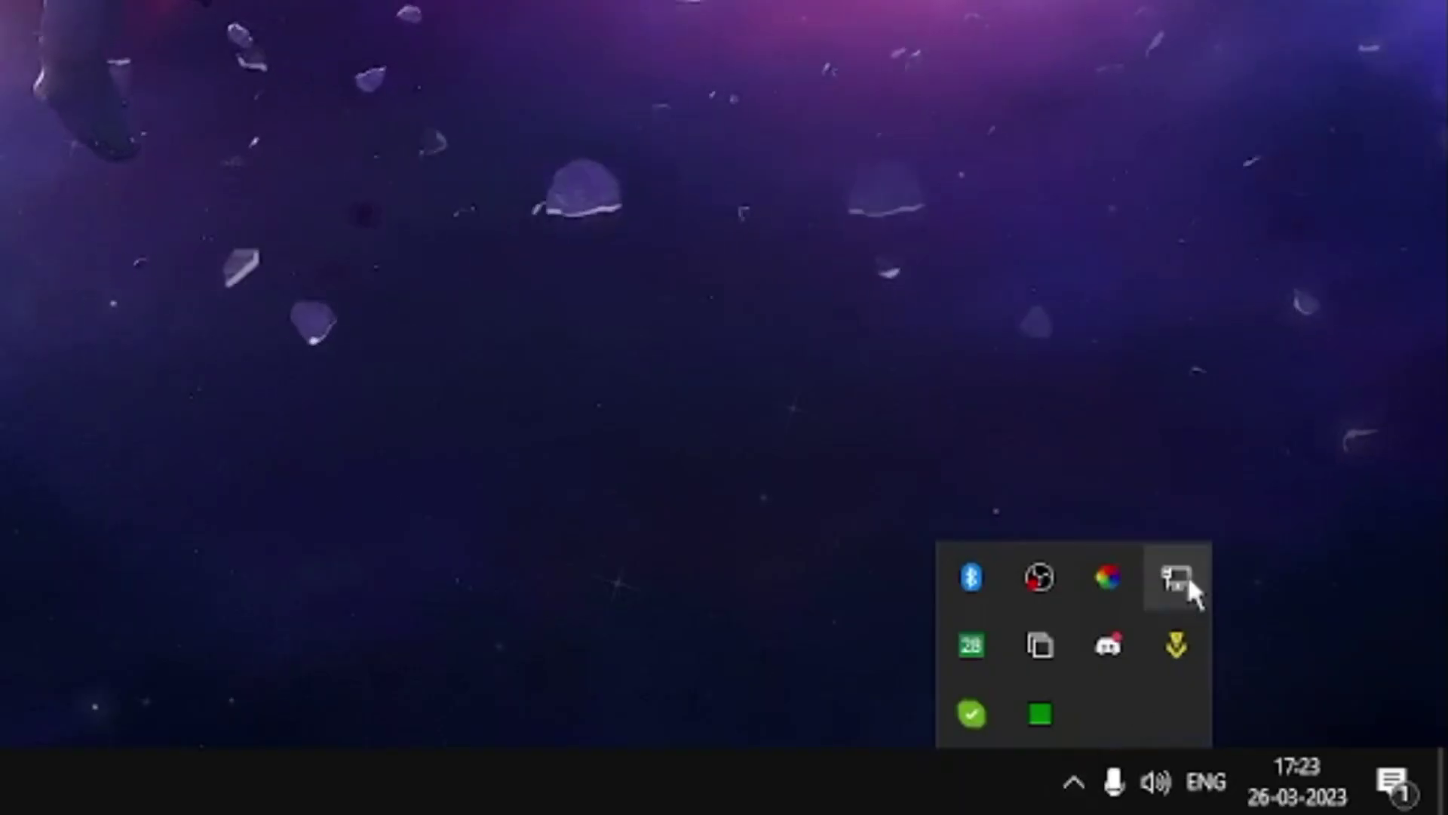
click(1188, 580)
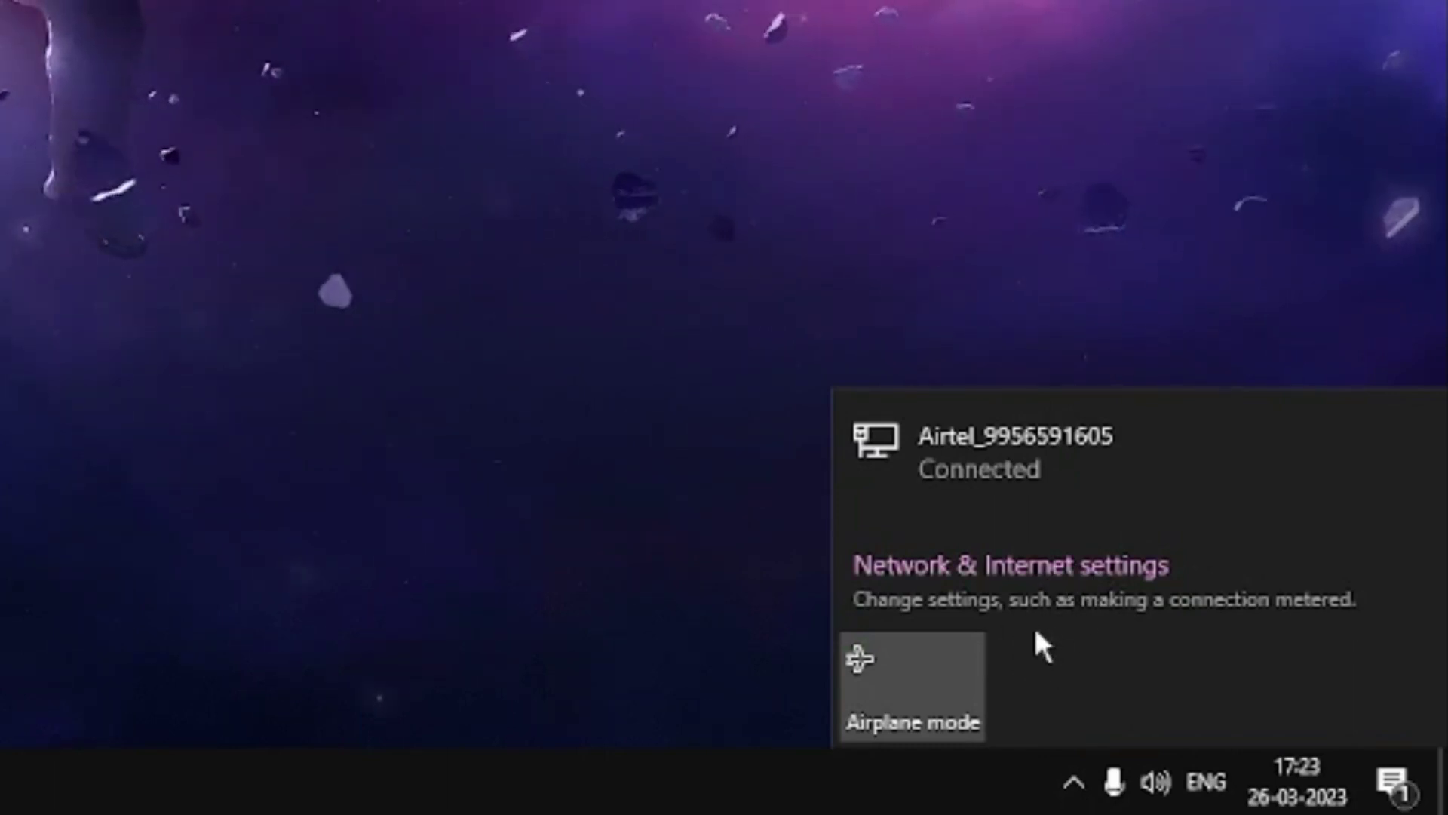
click(375, 461)
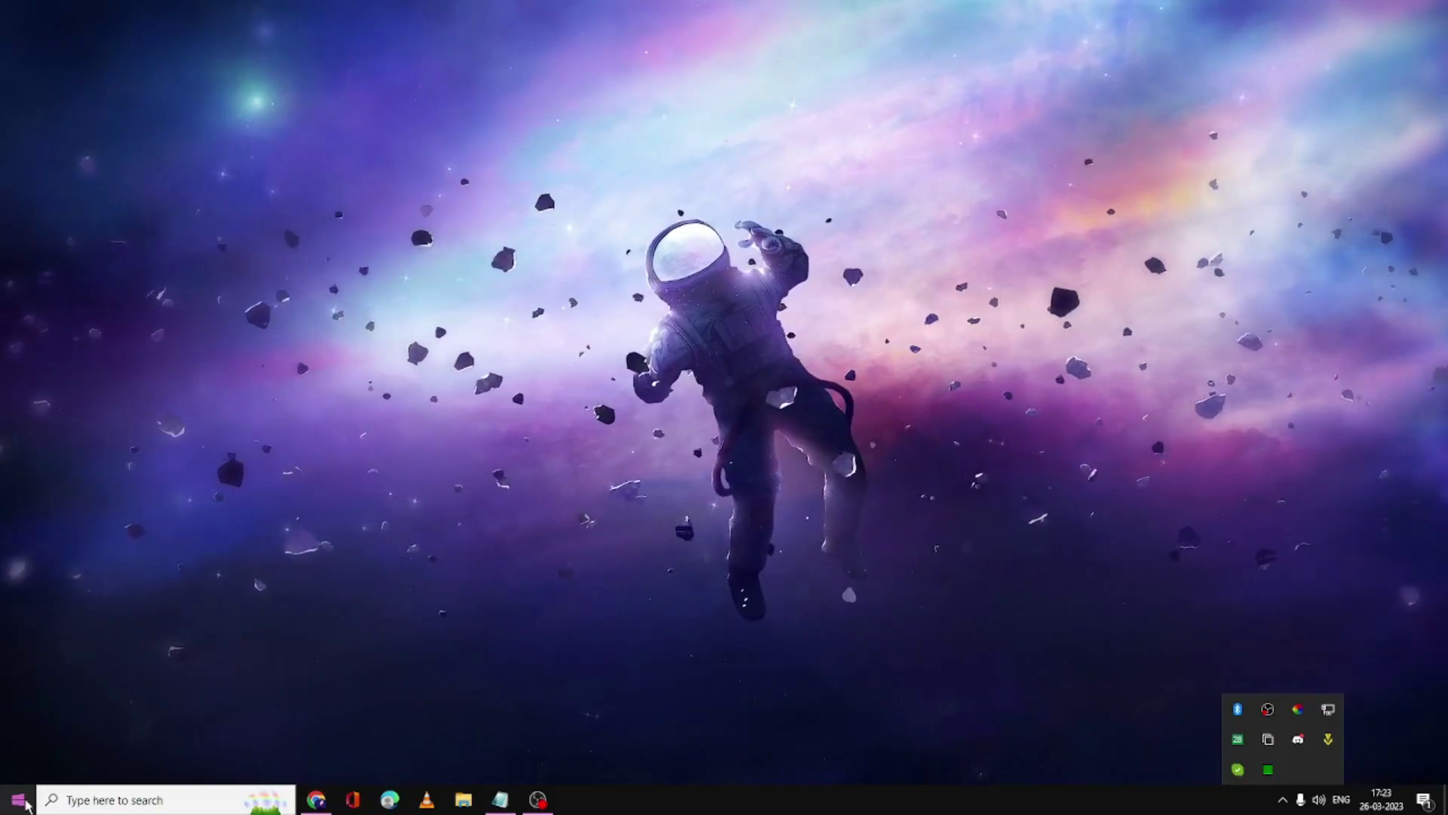
Step: Open Settings from the Win+X menu, view the Network & Internet status page, then close Settings
right_click(24, 804)
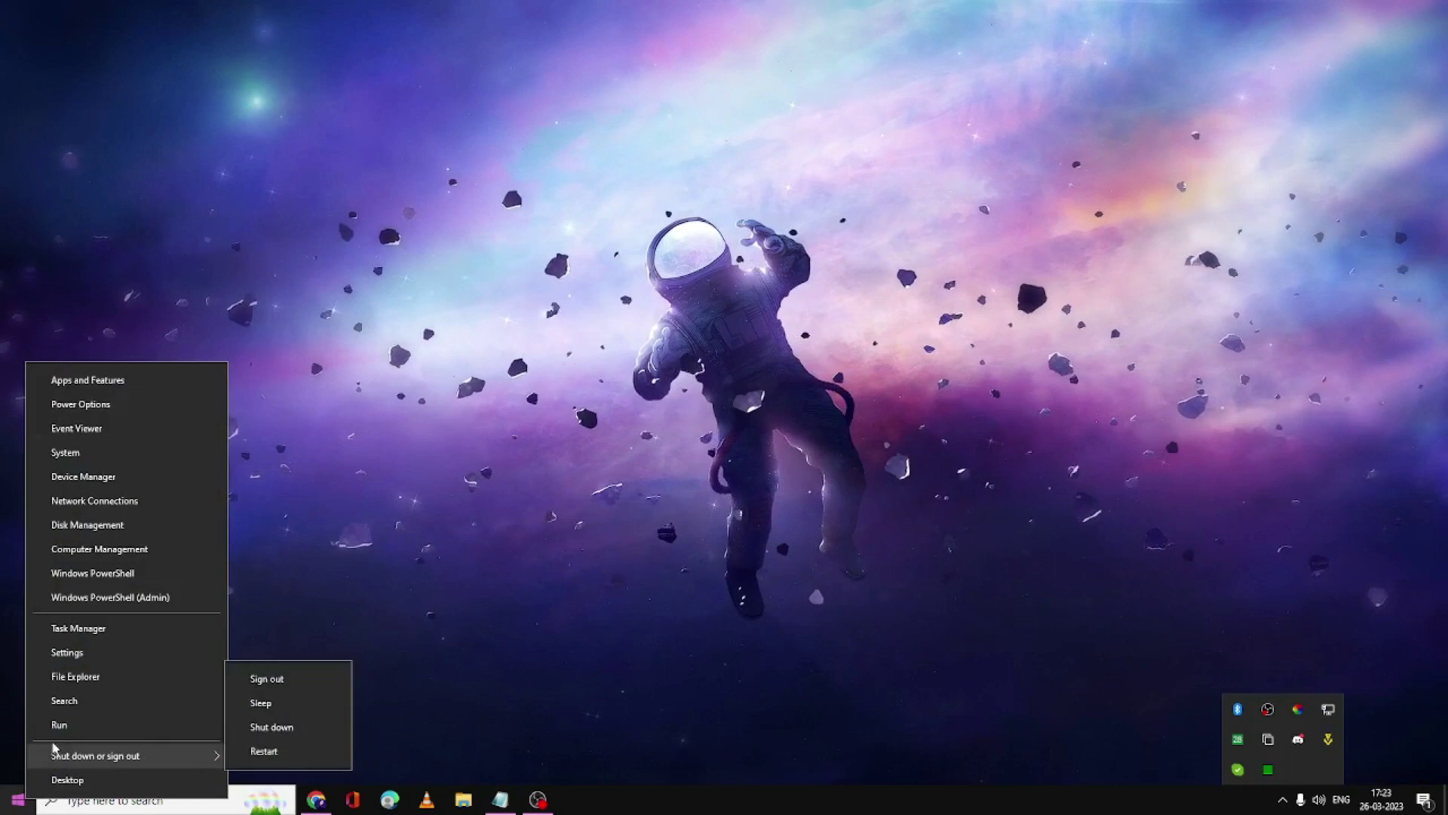
click(88, 652)
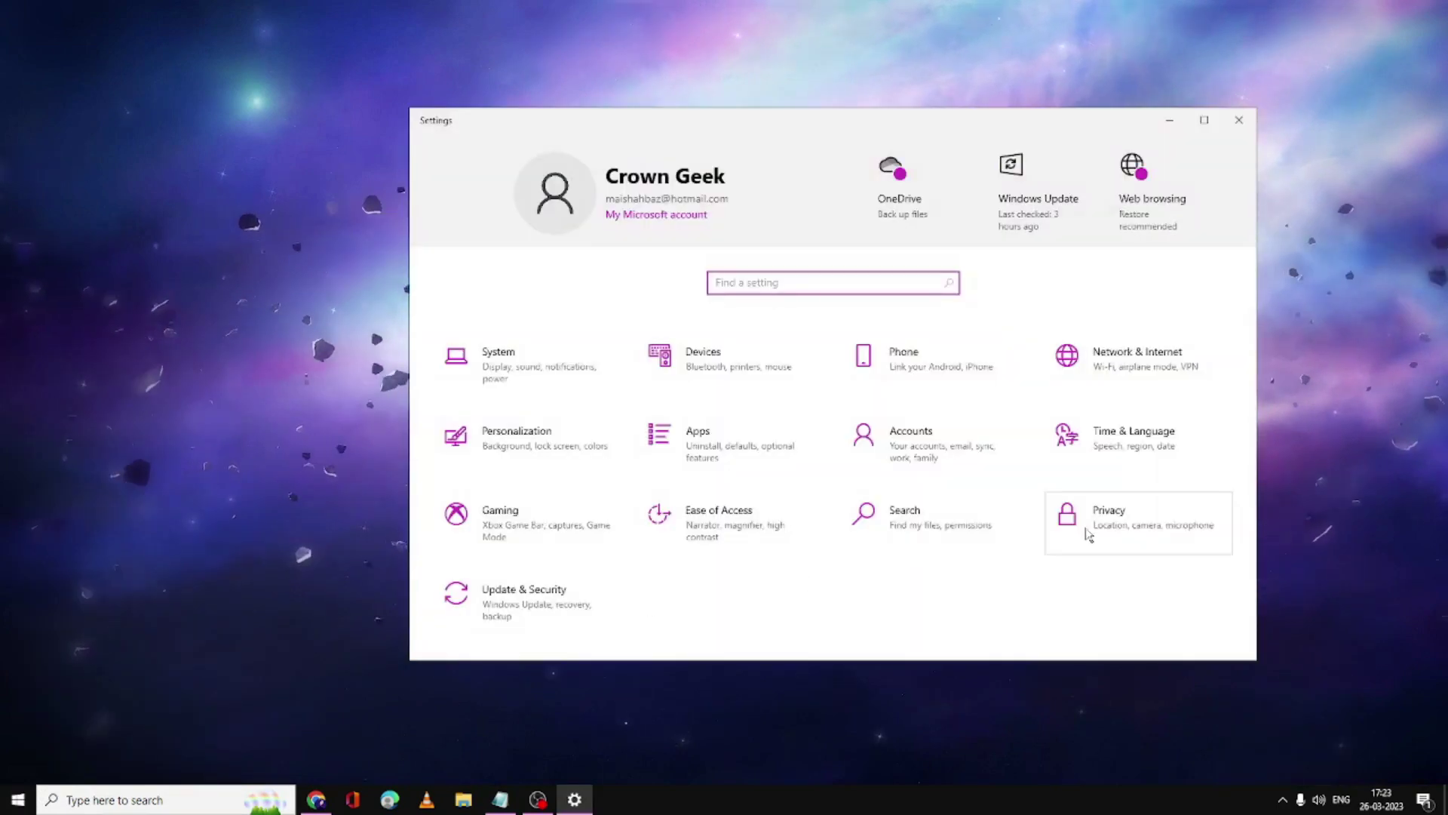
click(1144, 364)
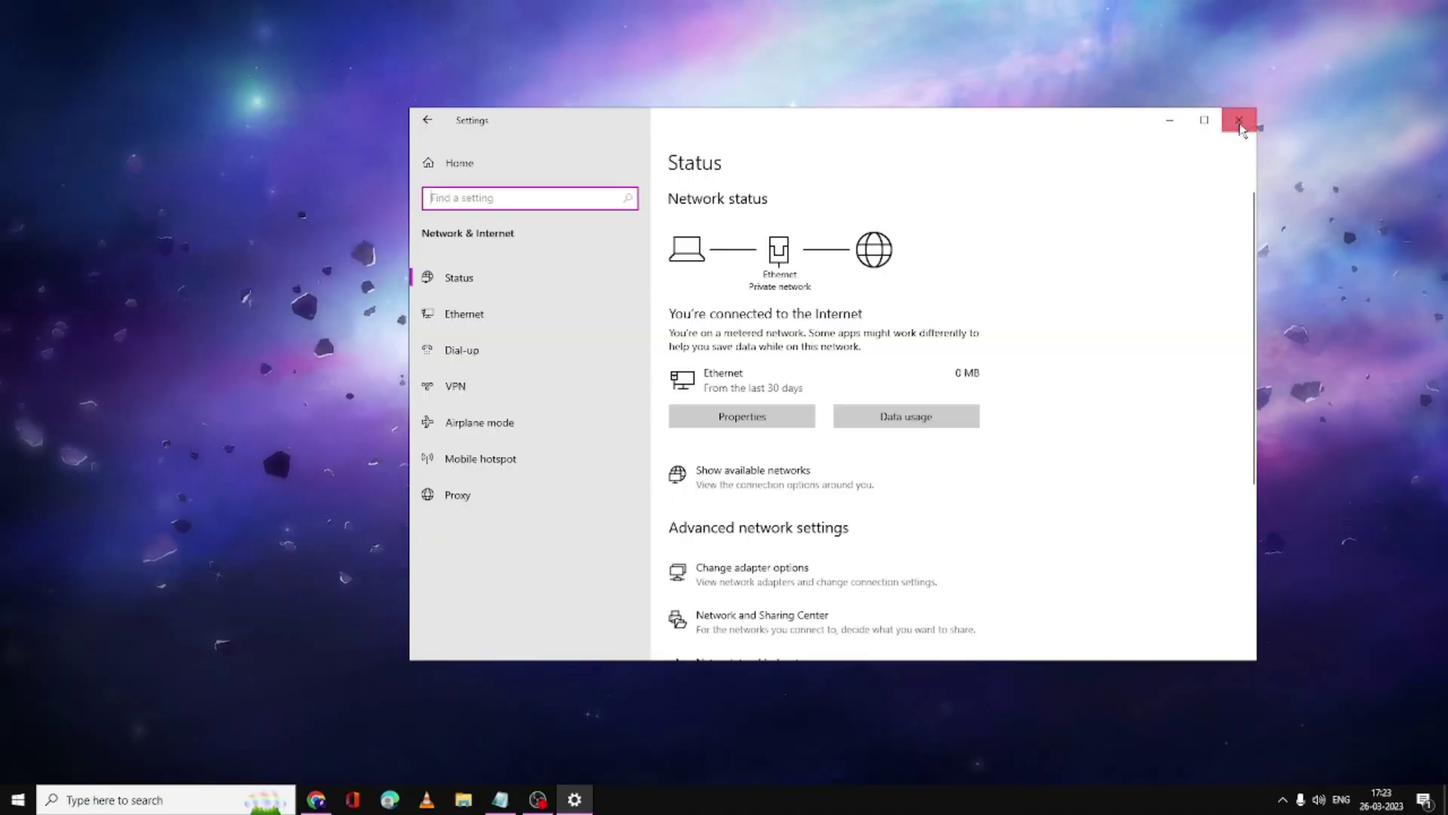
click(1239, 121)
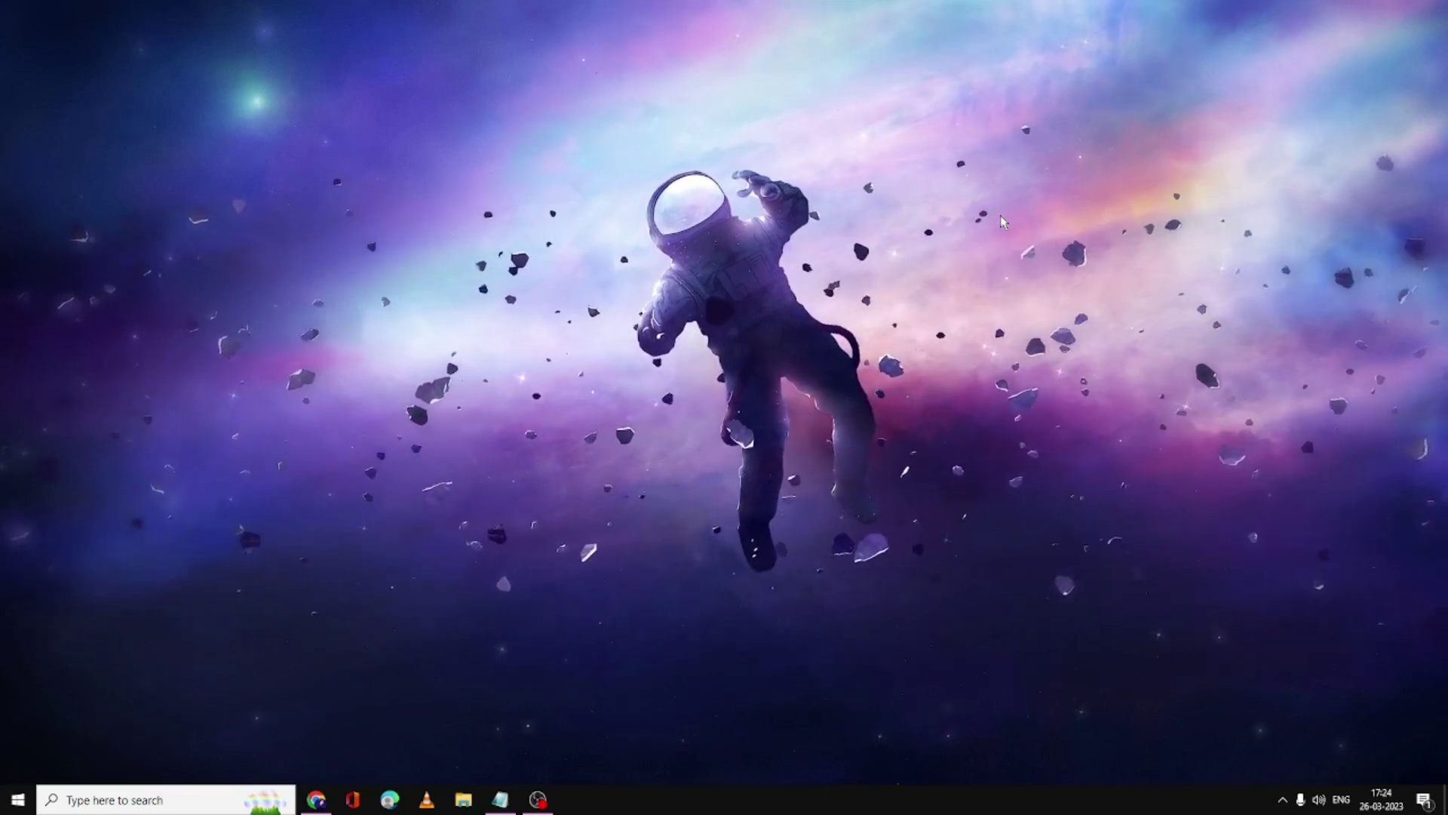
Step: Launch Command Prompt as administrator and run ping 127.0.0.1
click(187, 797)
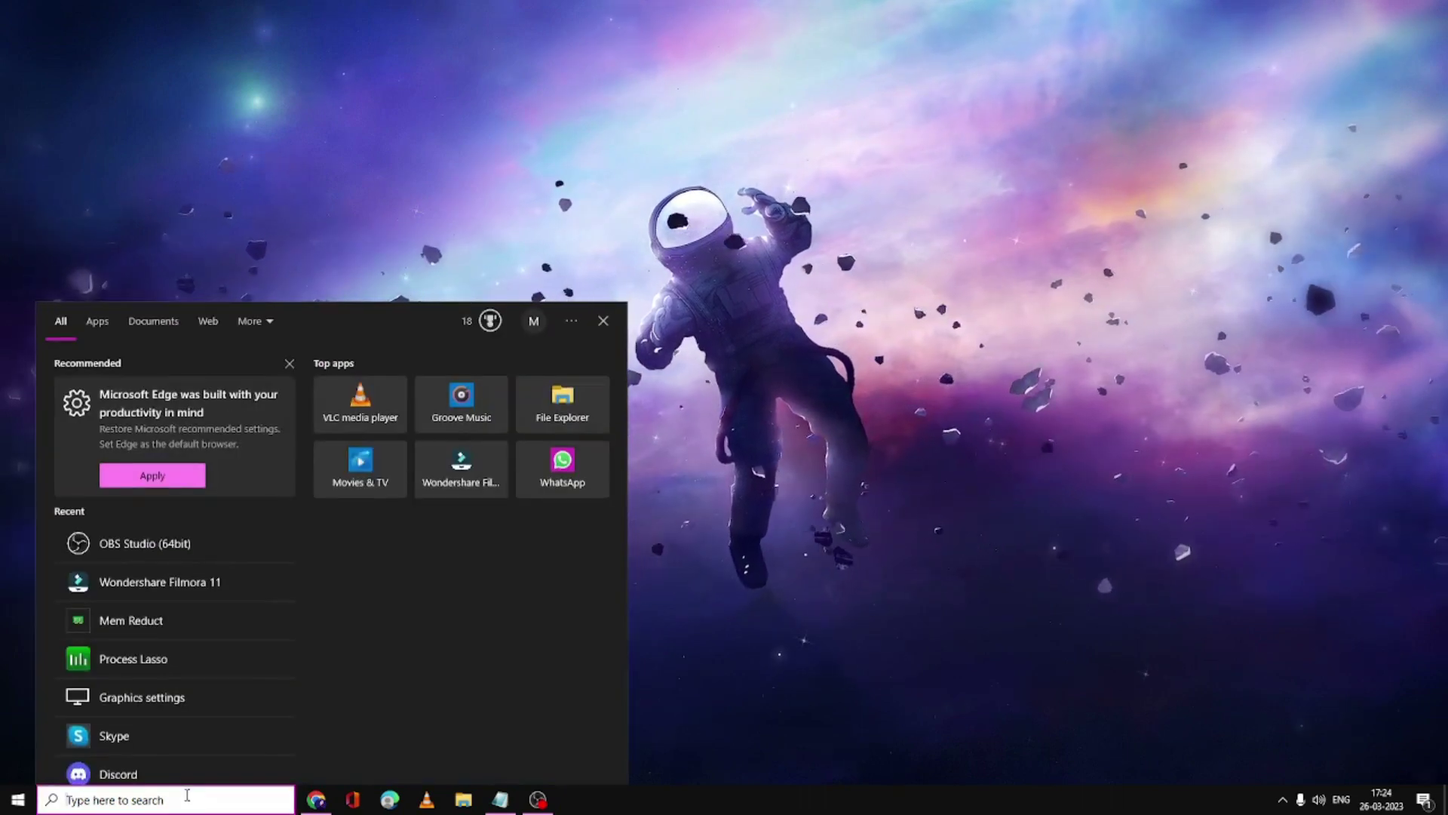
text(cmd)
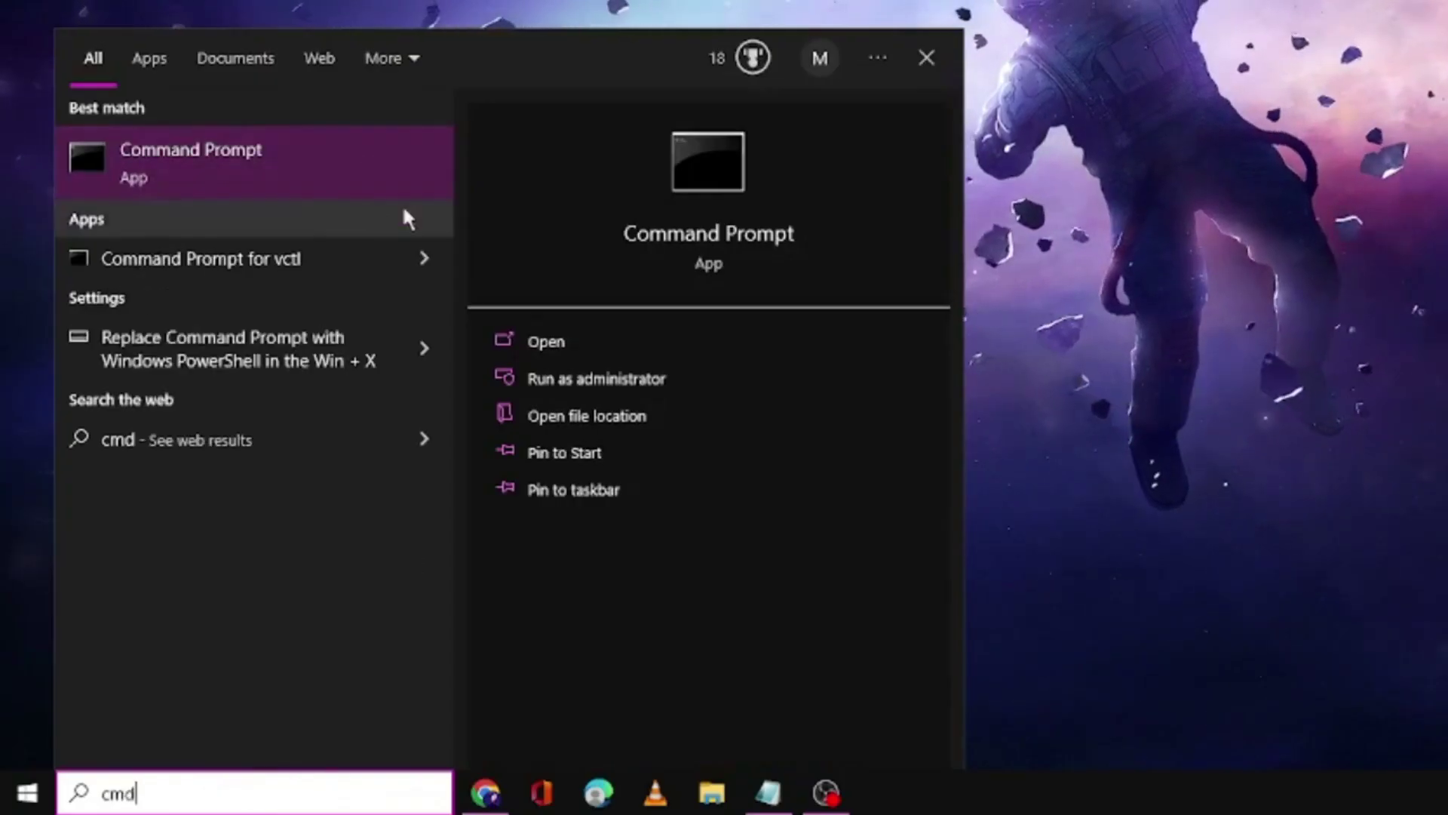
right_click(314, 163)
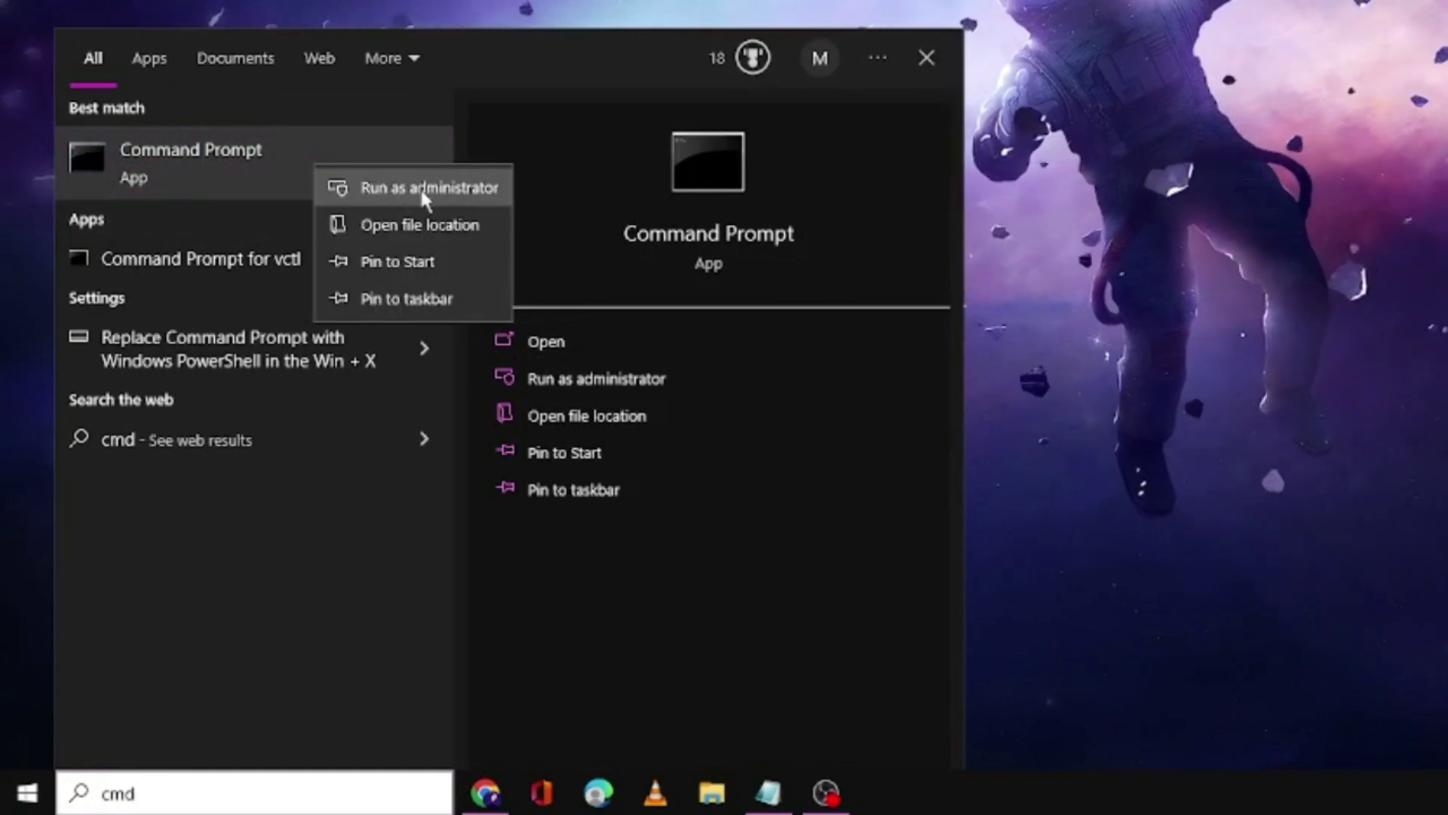
click(419, 187)
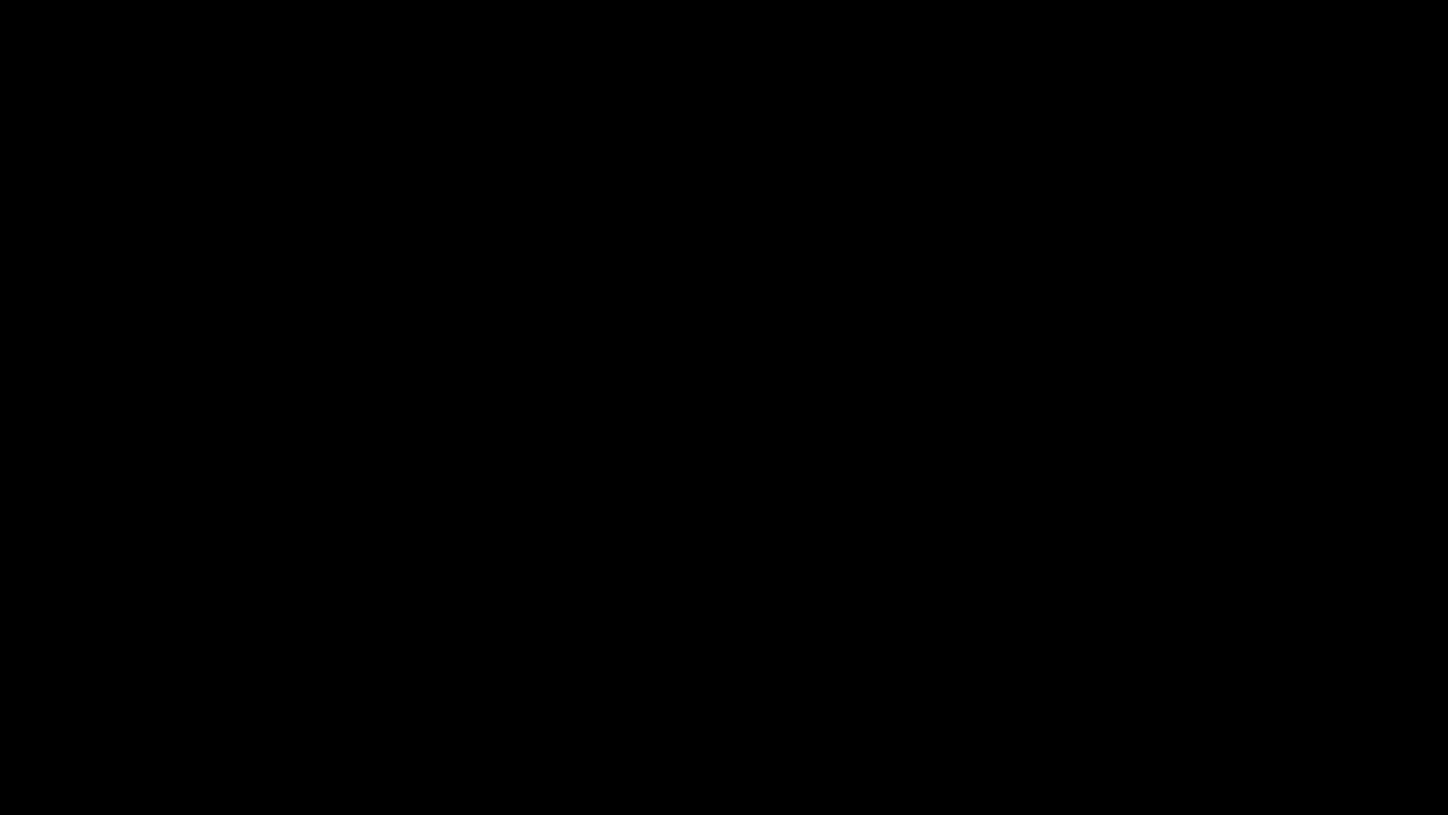
drag(604, 161, 947, 219)
text(ping 127.0)
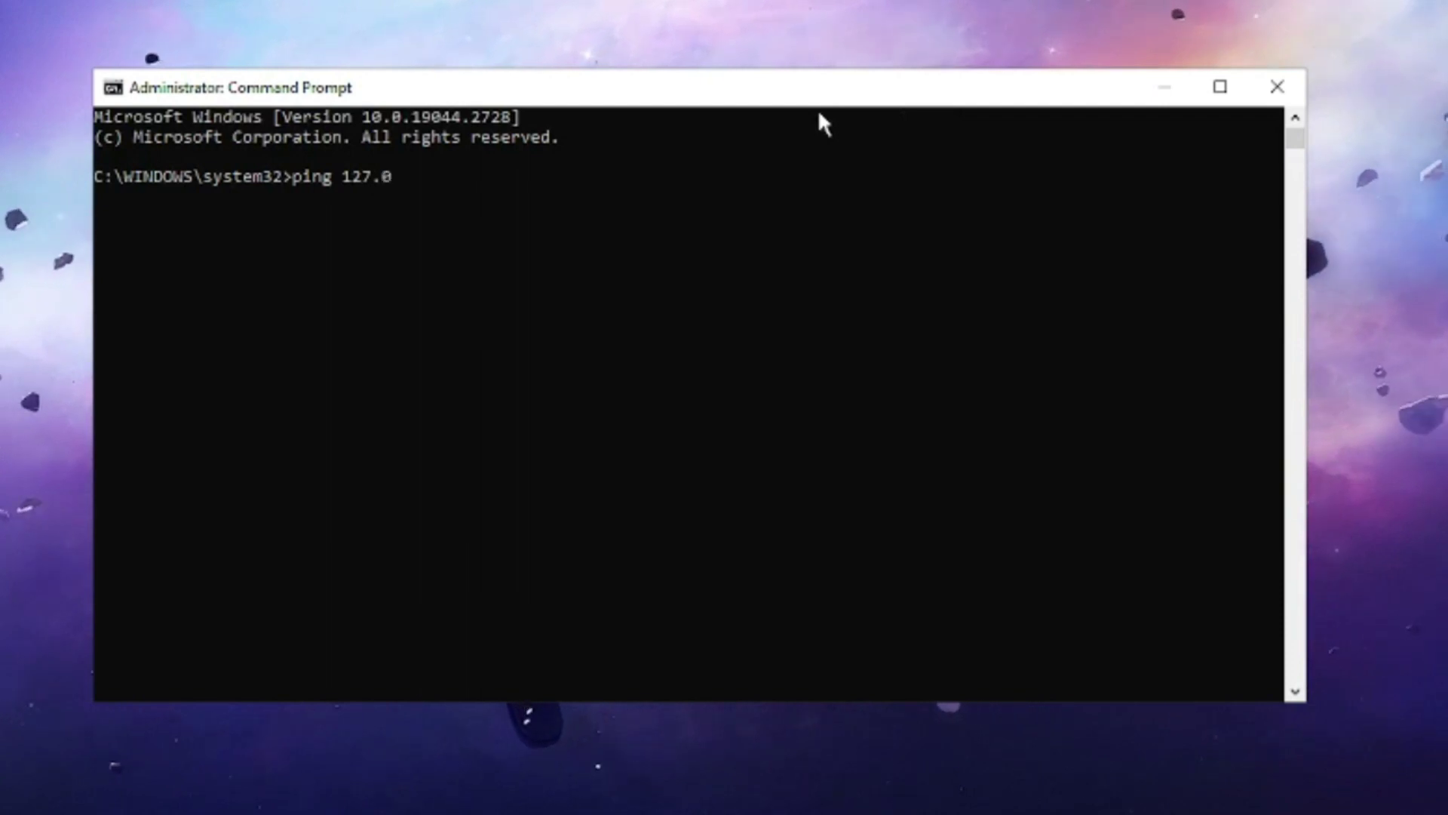
text(.0.1)
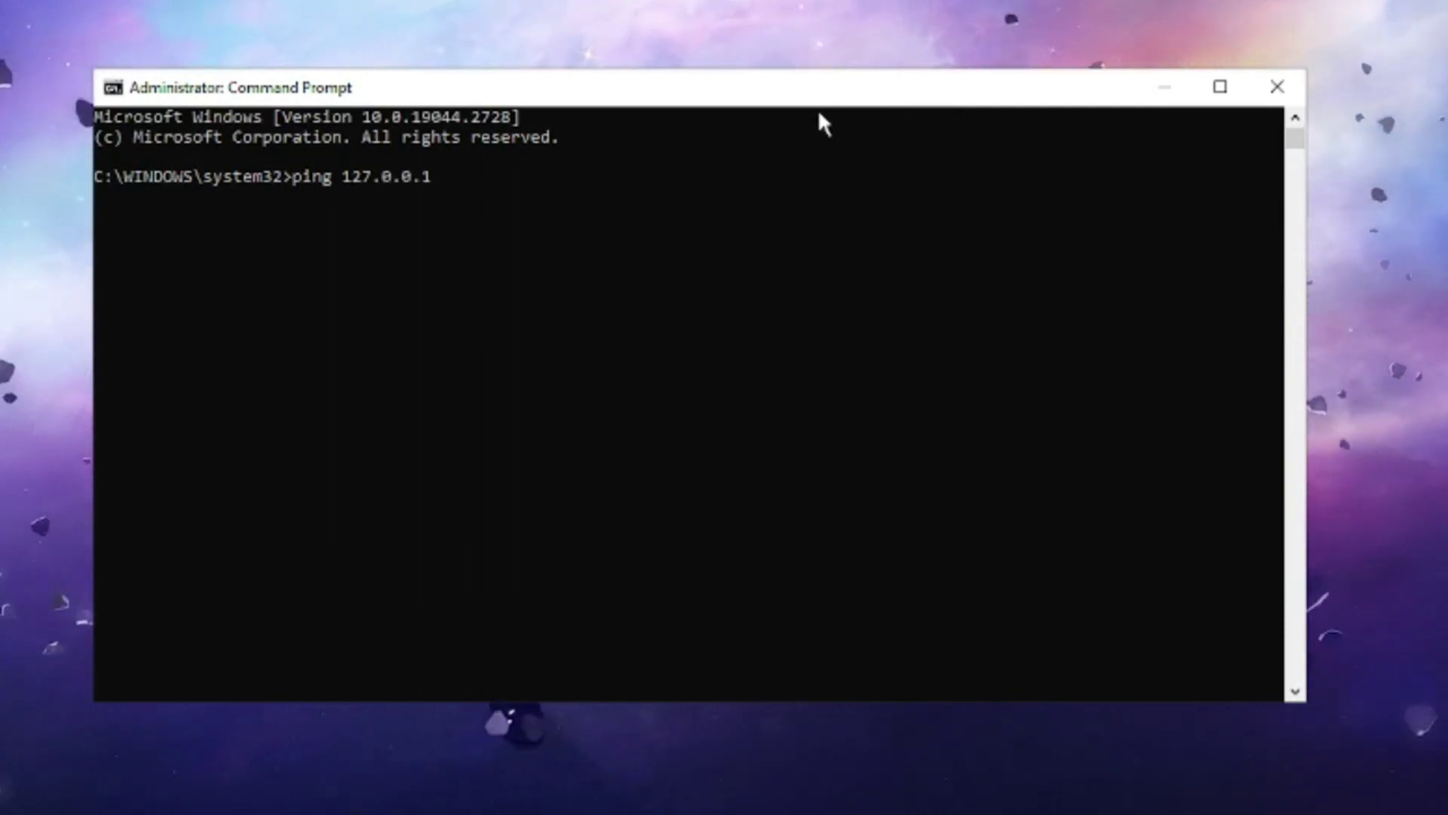
key(Return)
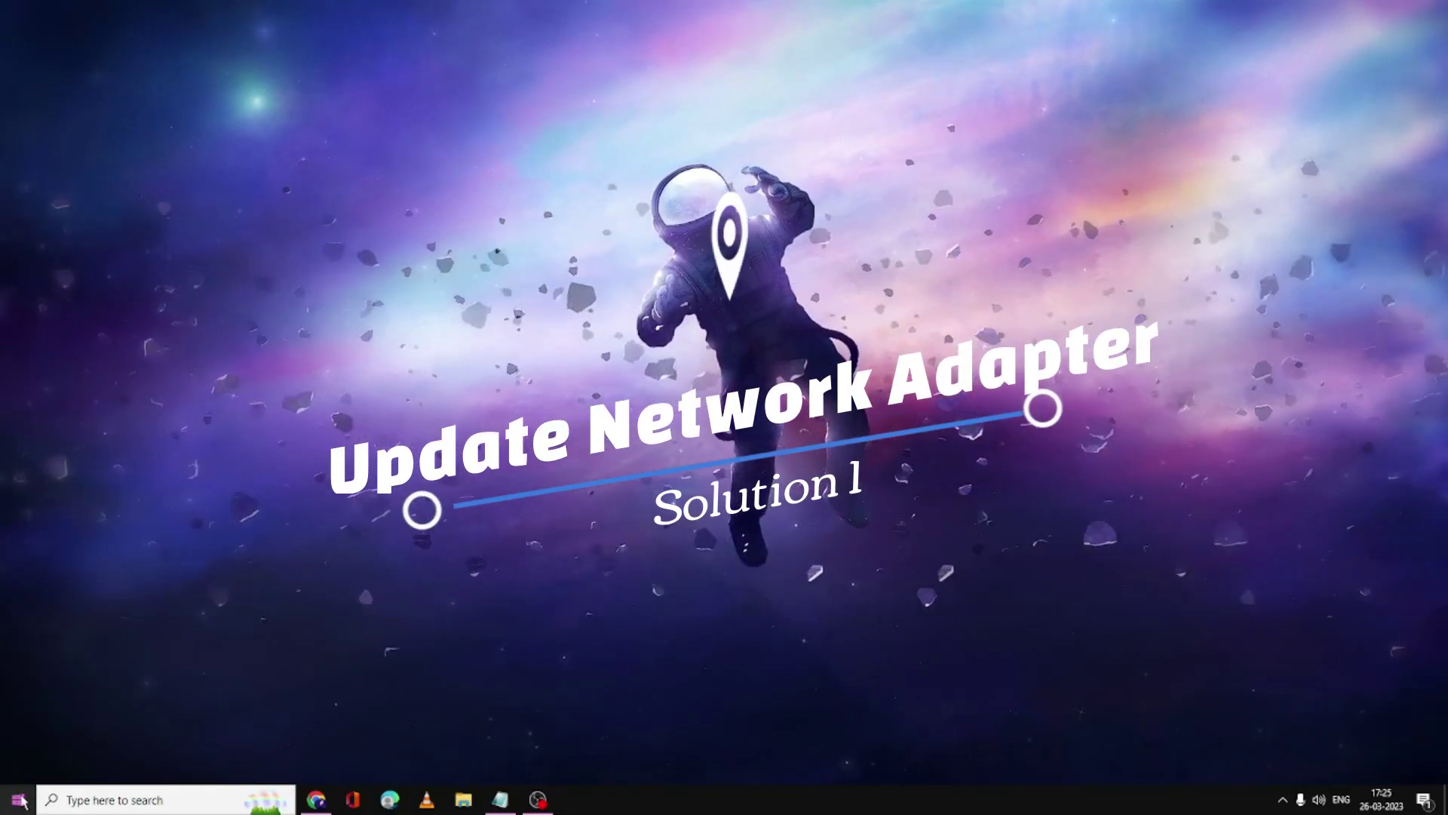
Step: In Device Manager, search automatically for a newer Intel(R) Wi-Fi 6 AX200 160MHz driver
right_click(21, 798)
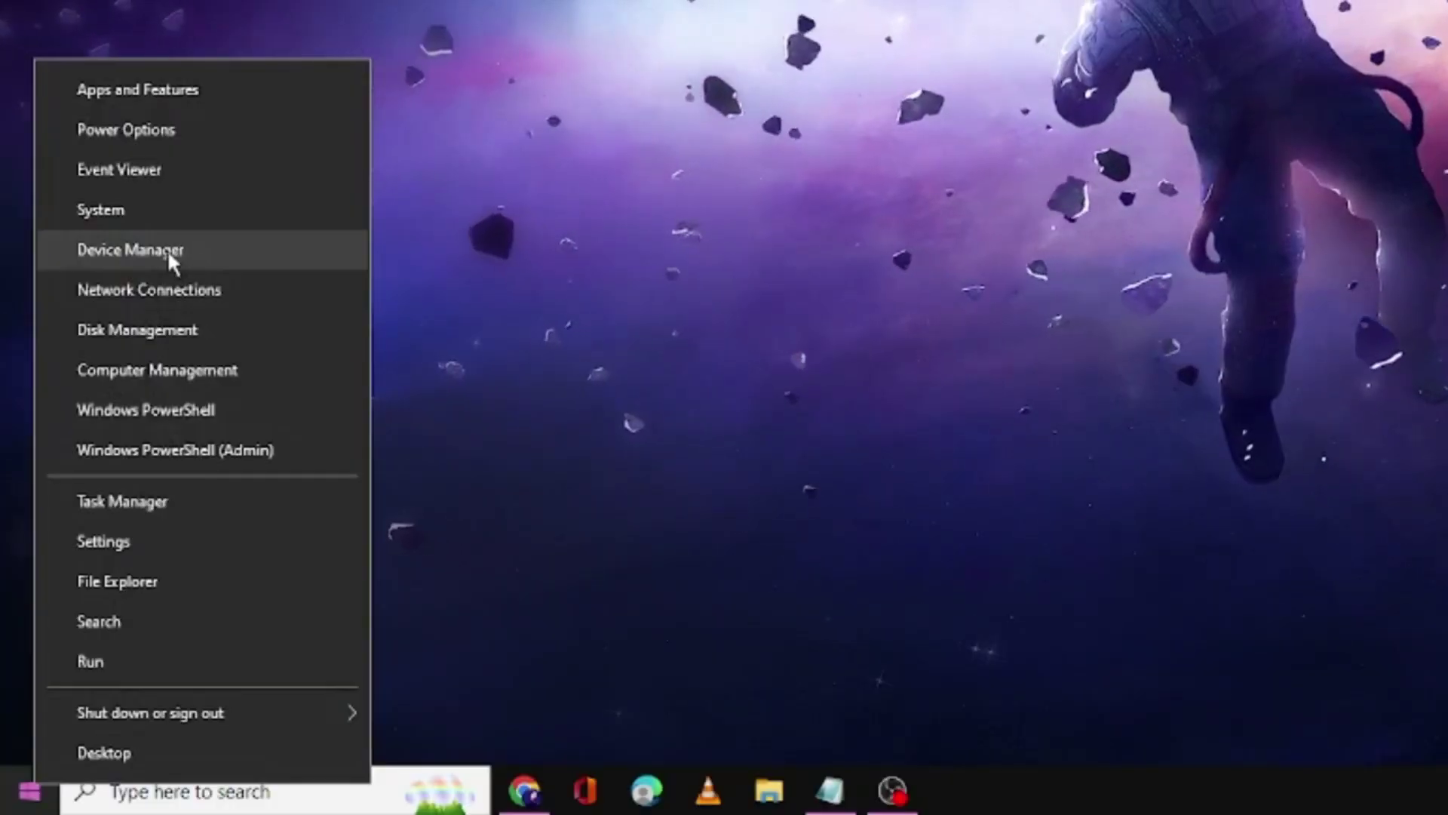
click(107, 474)
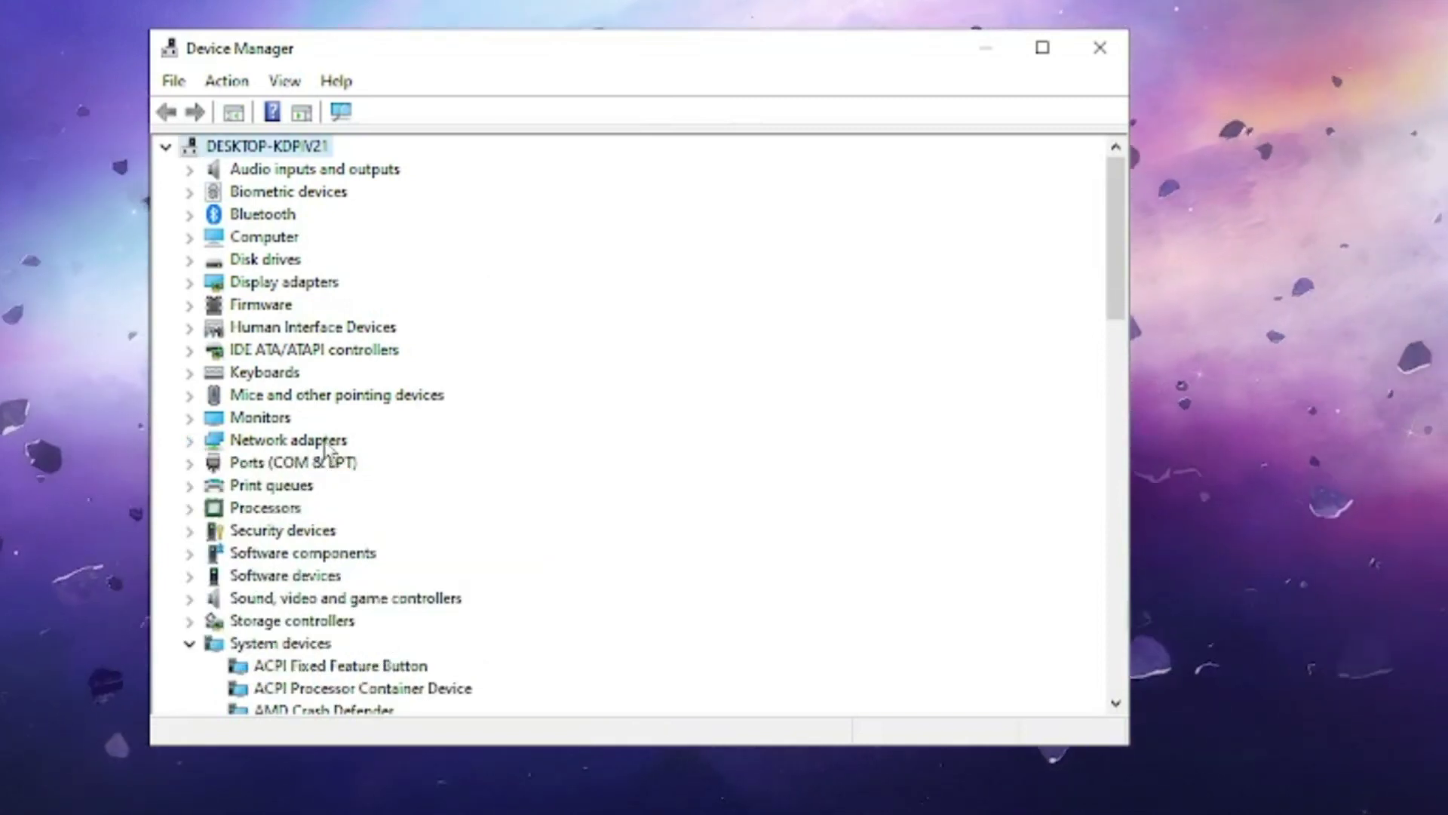
double_click(324, 441)
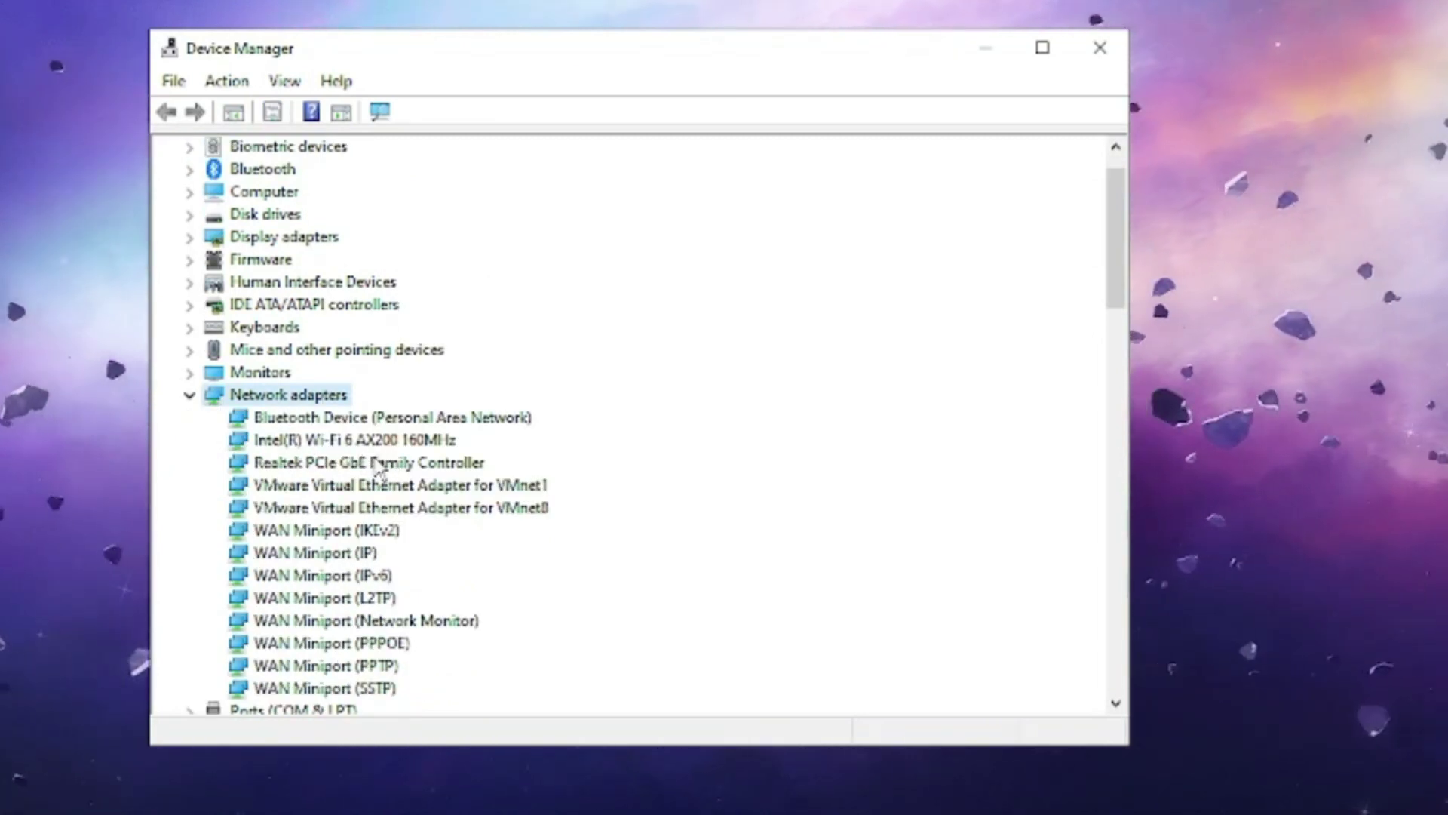
click(324, 444)
right_click(349, 445)
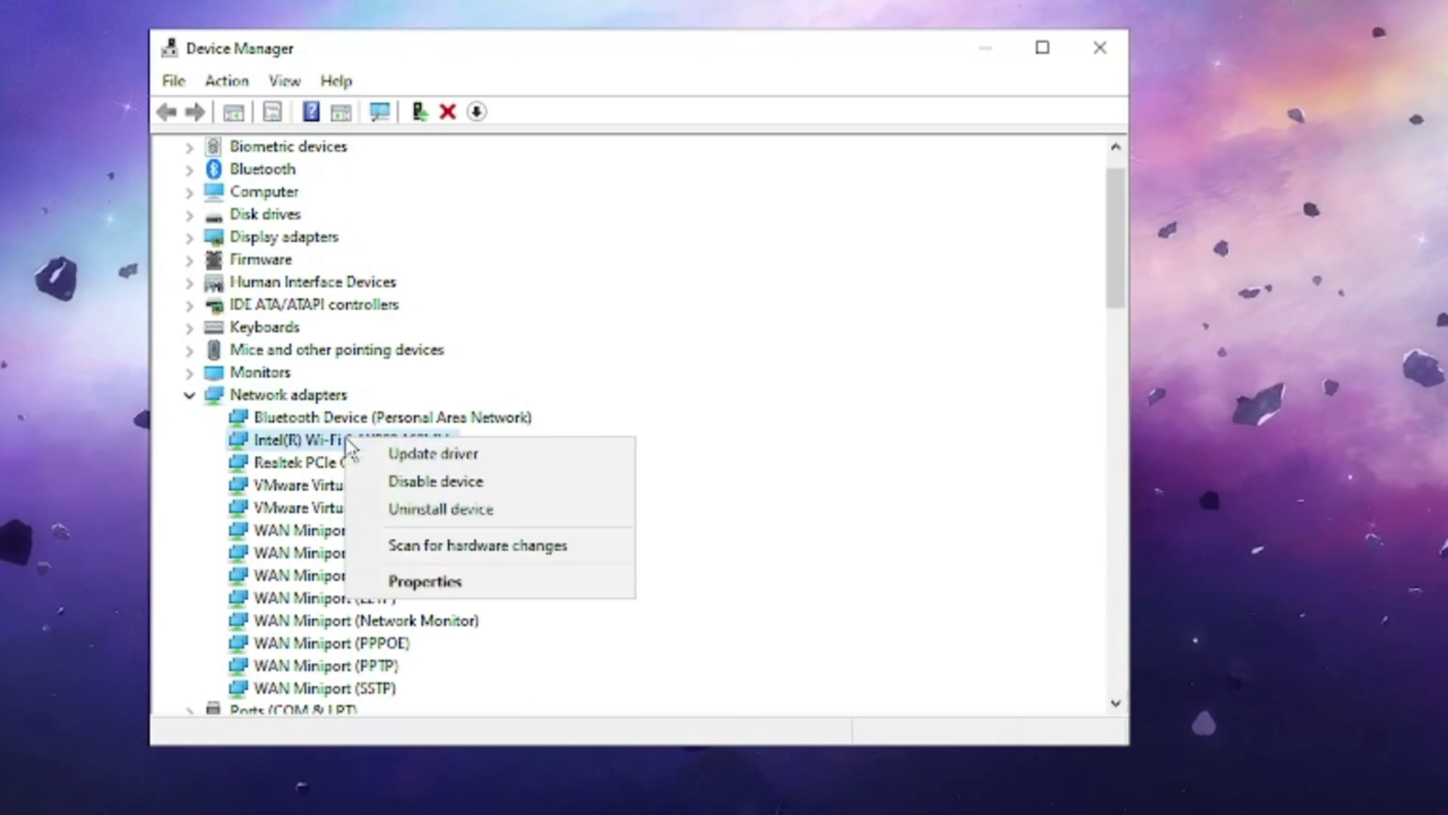
click(432, 455)
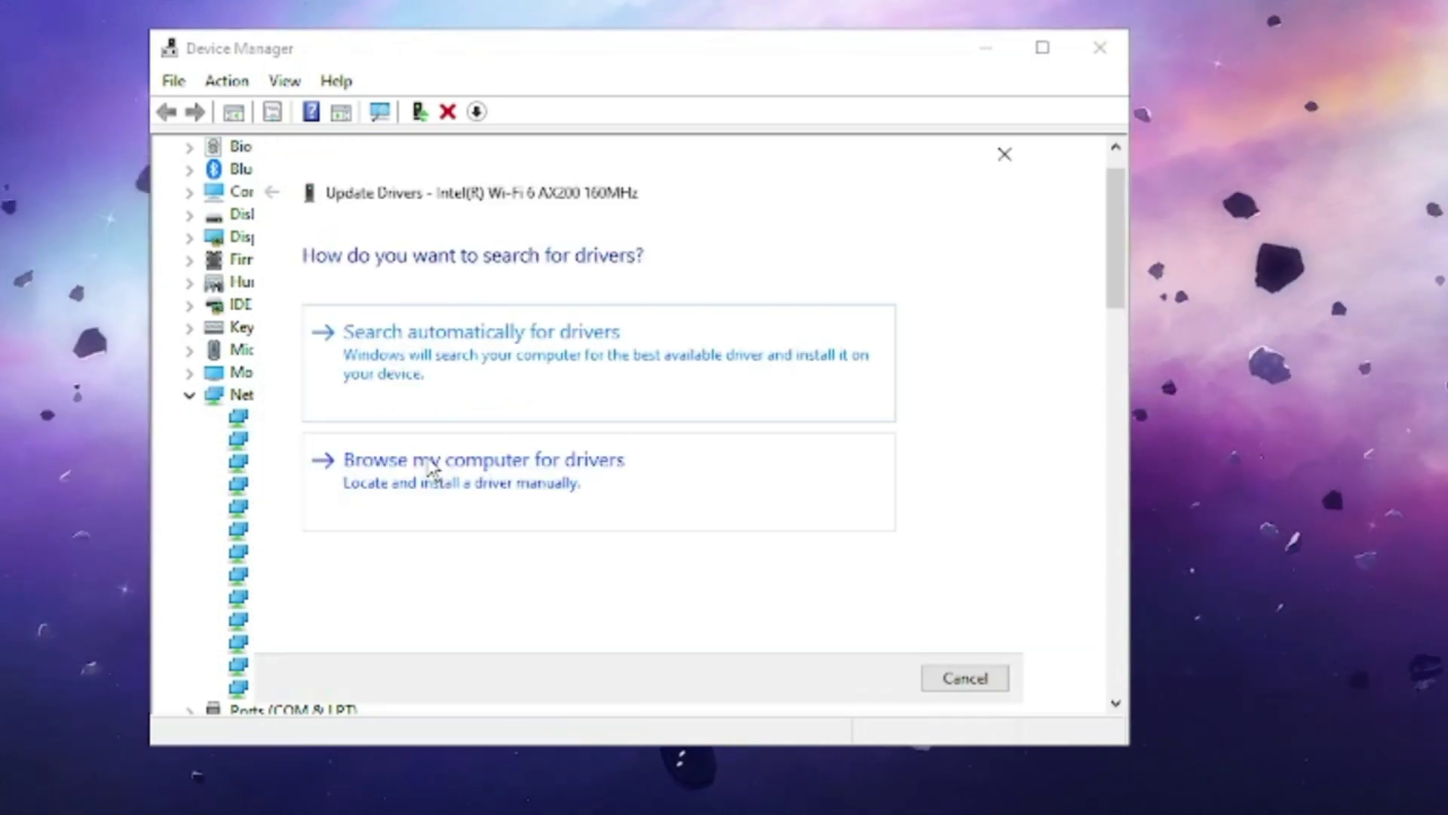
click(495, 368)
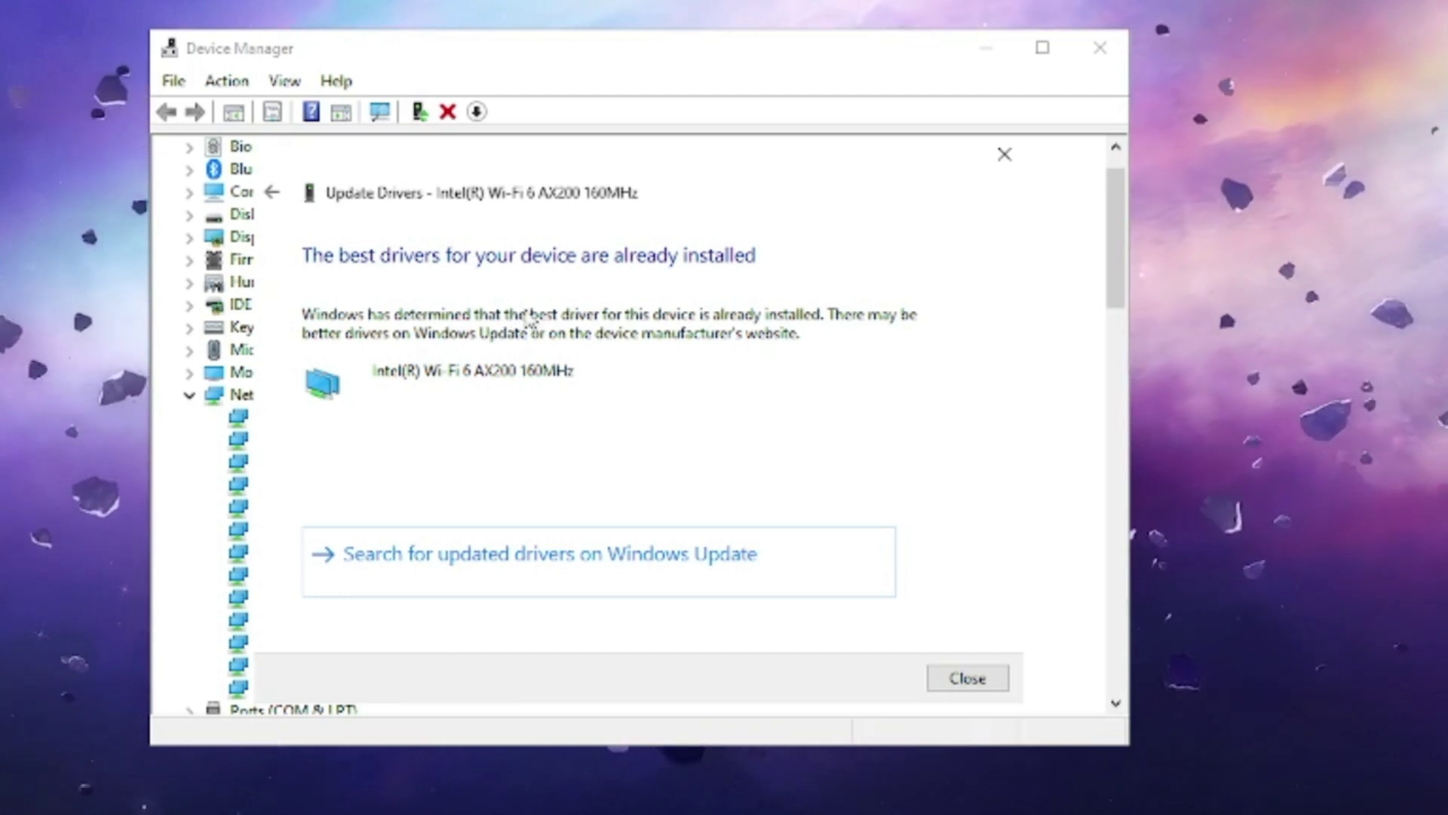
Step: Pick the second Intel(R) Wi-Fi 6 AX200 160MHz (Intel) driver from the compatible list, then close the wizard
click(968, 679)
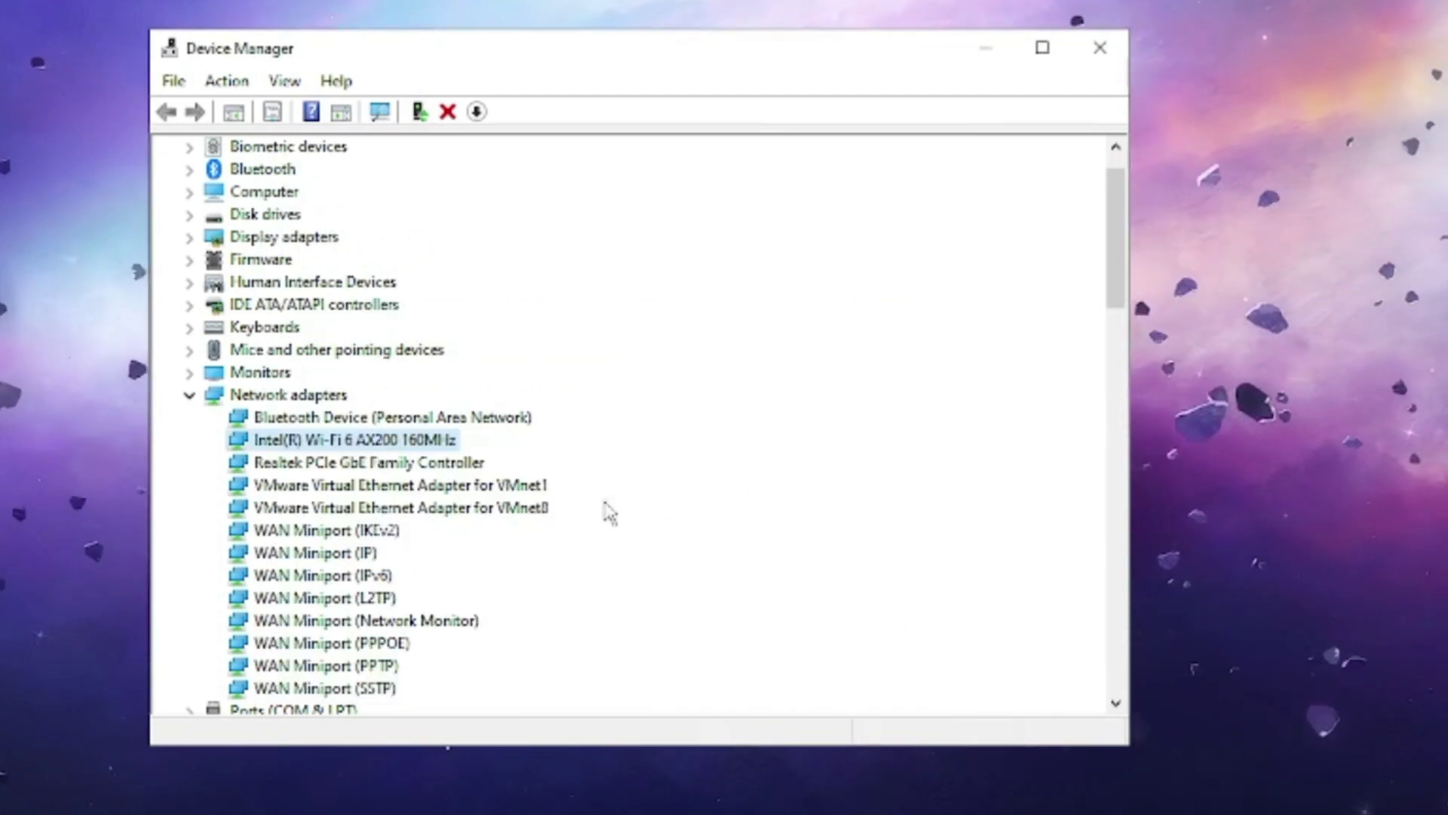
right_click(376, 449)
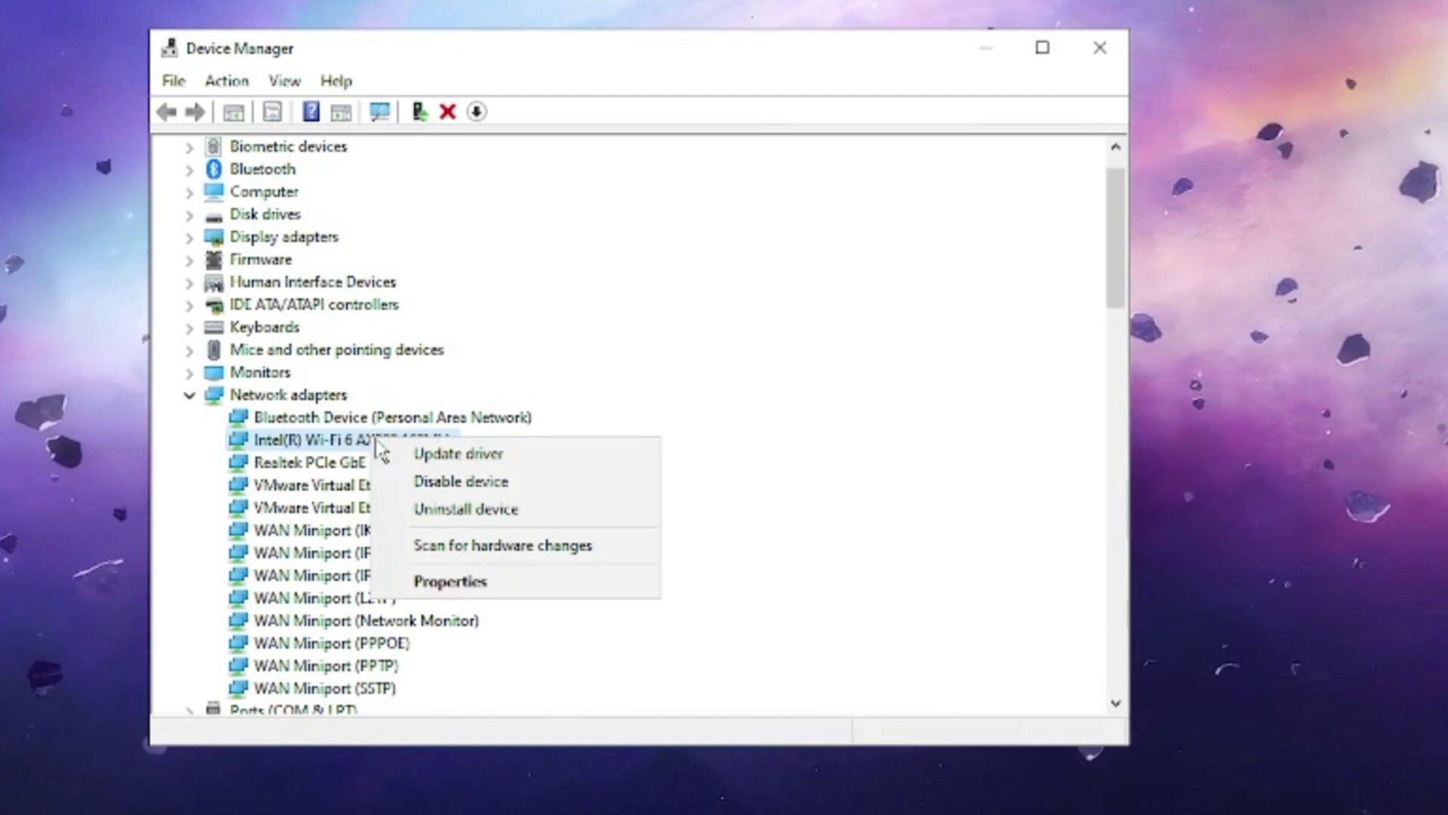
click(453, 455)
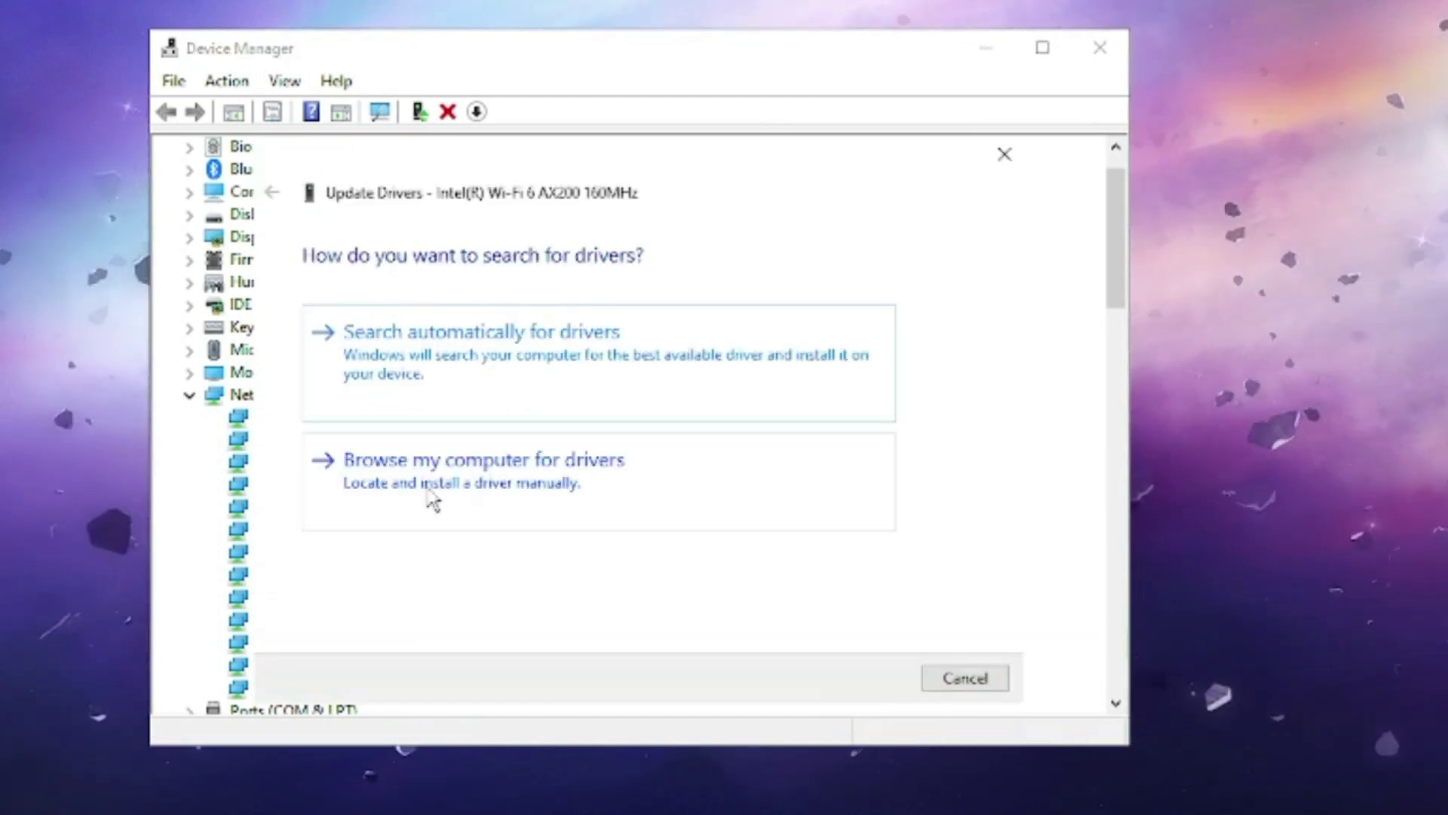
click(545, 479)
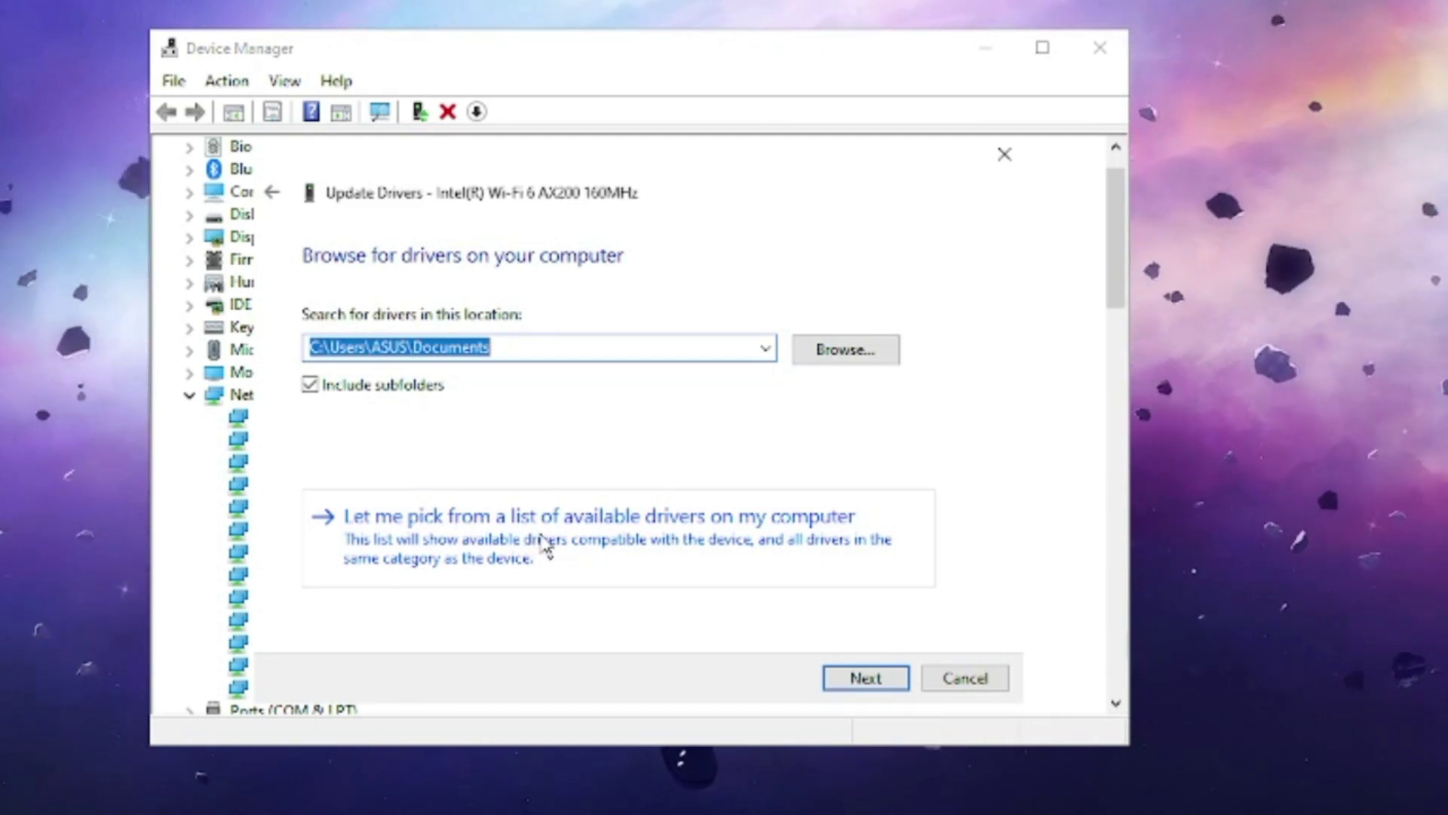
click(588, 543)
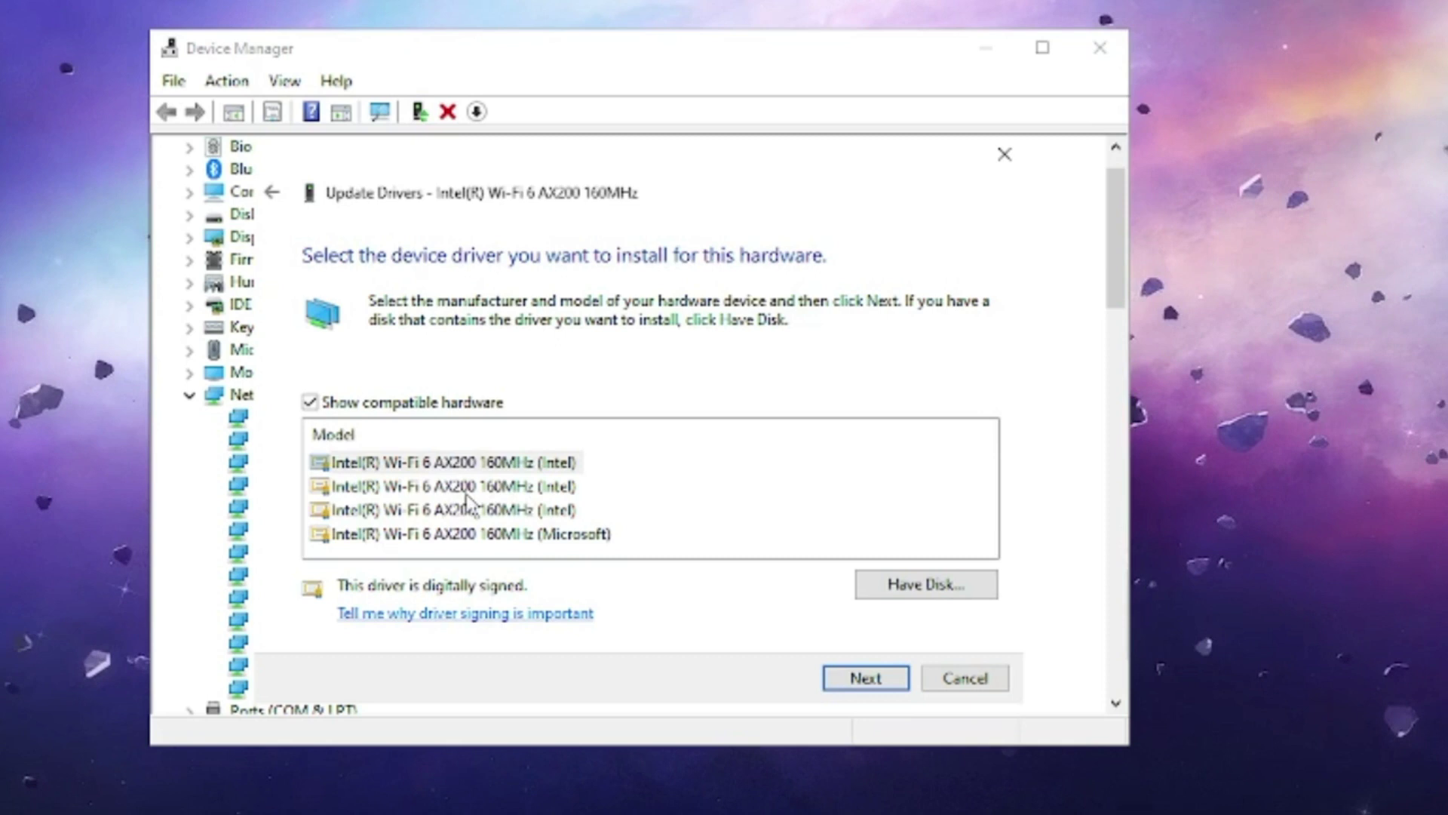
click(474, 487)
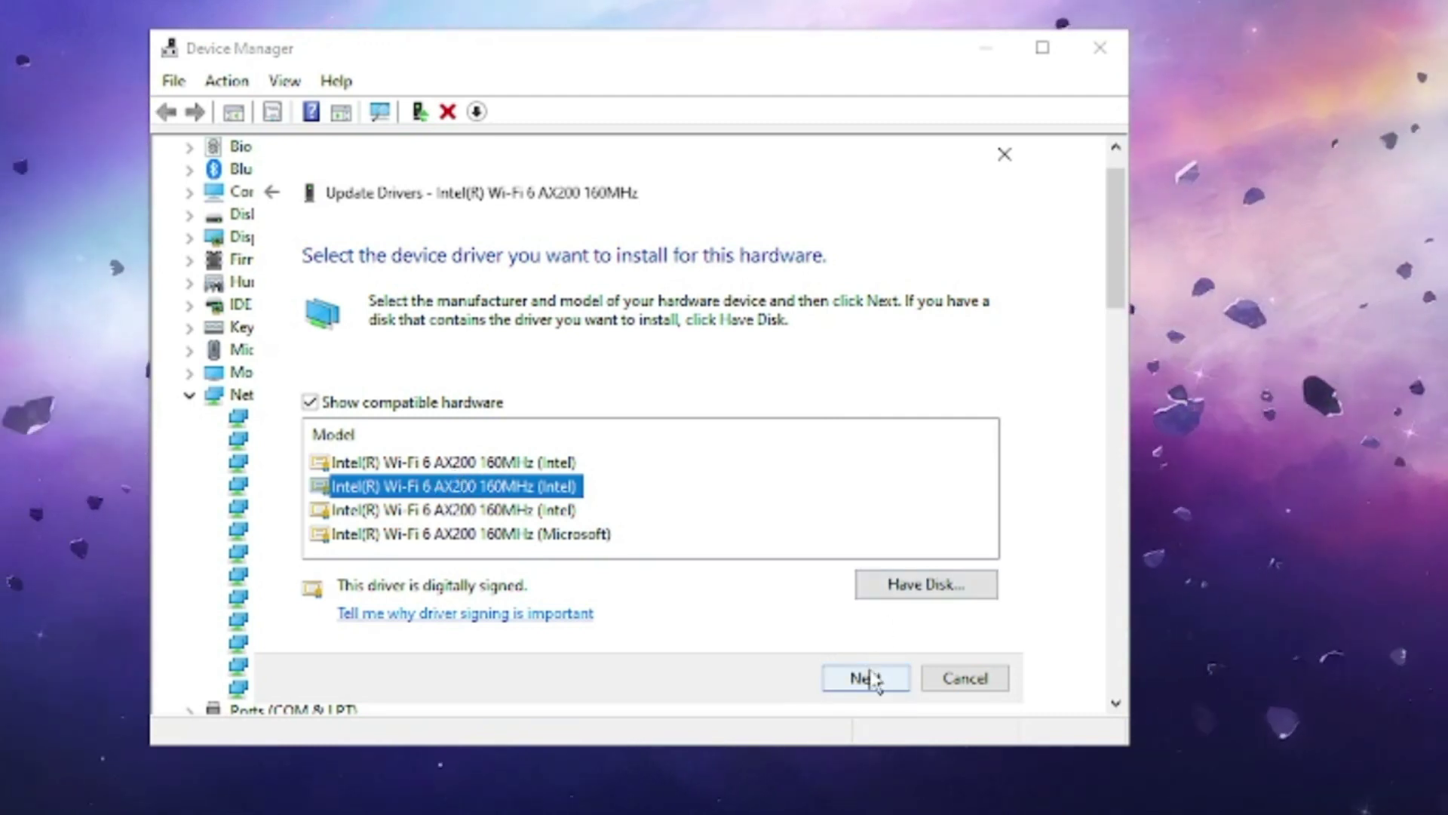
click(974, 682)
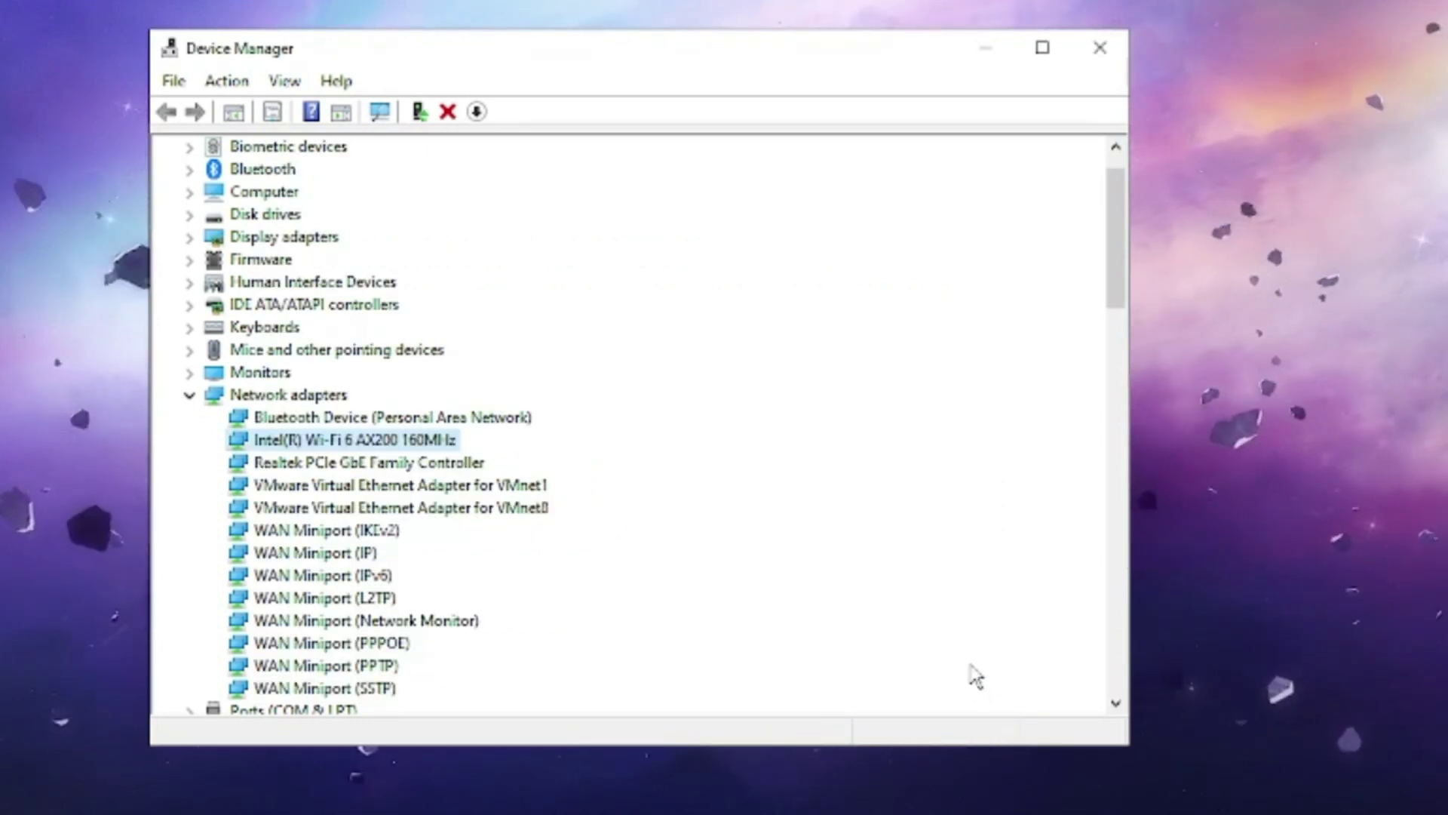
Step: Disable the Intel(R) Wi-Fi 6 AX200 160MHz adapter in Device Manager, confirm, then re-enable it
right_click(413, 447)
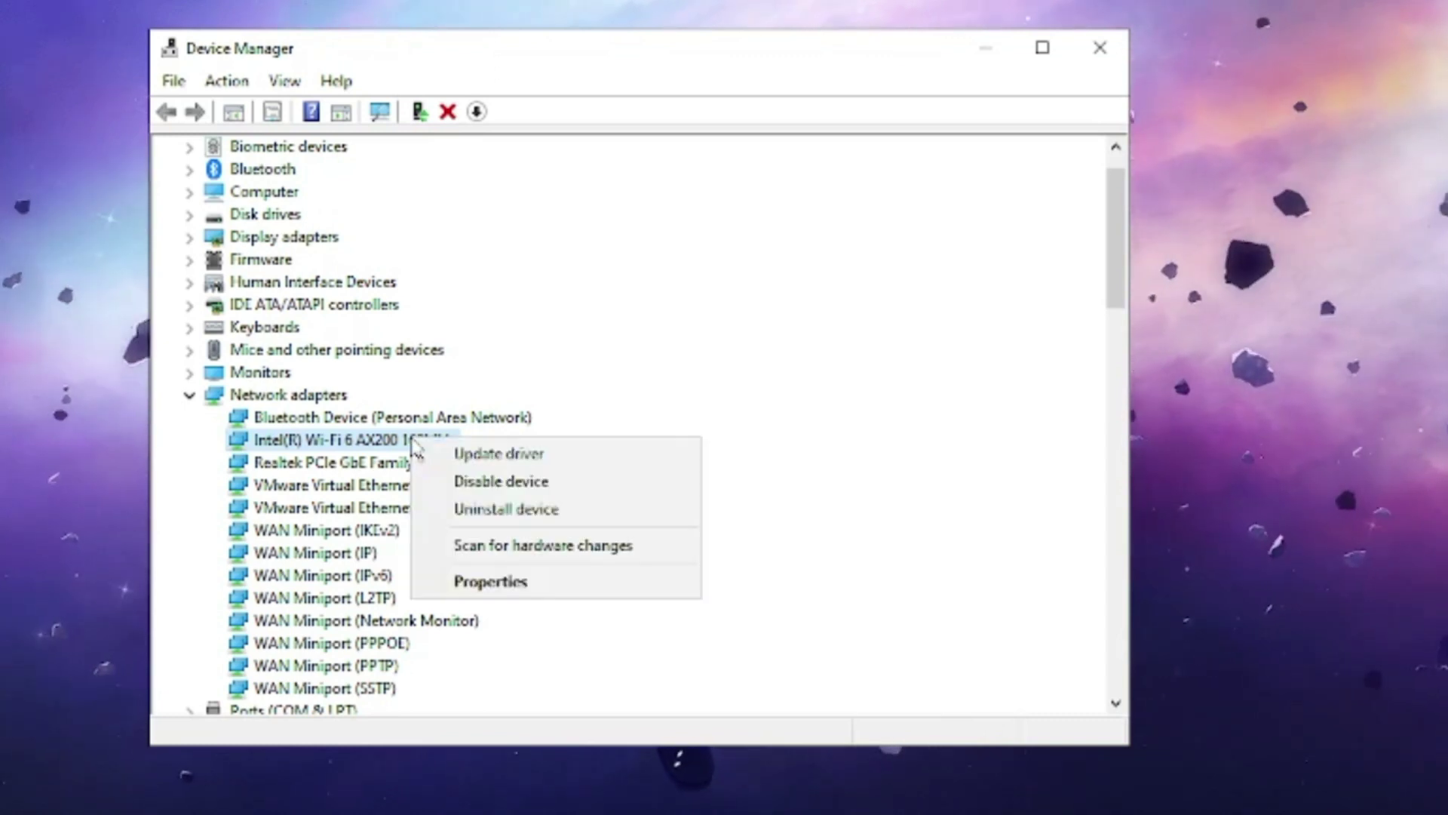
click(501, 481)
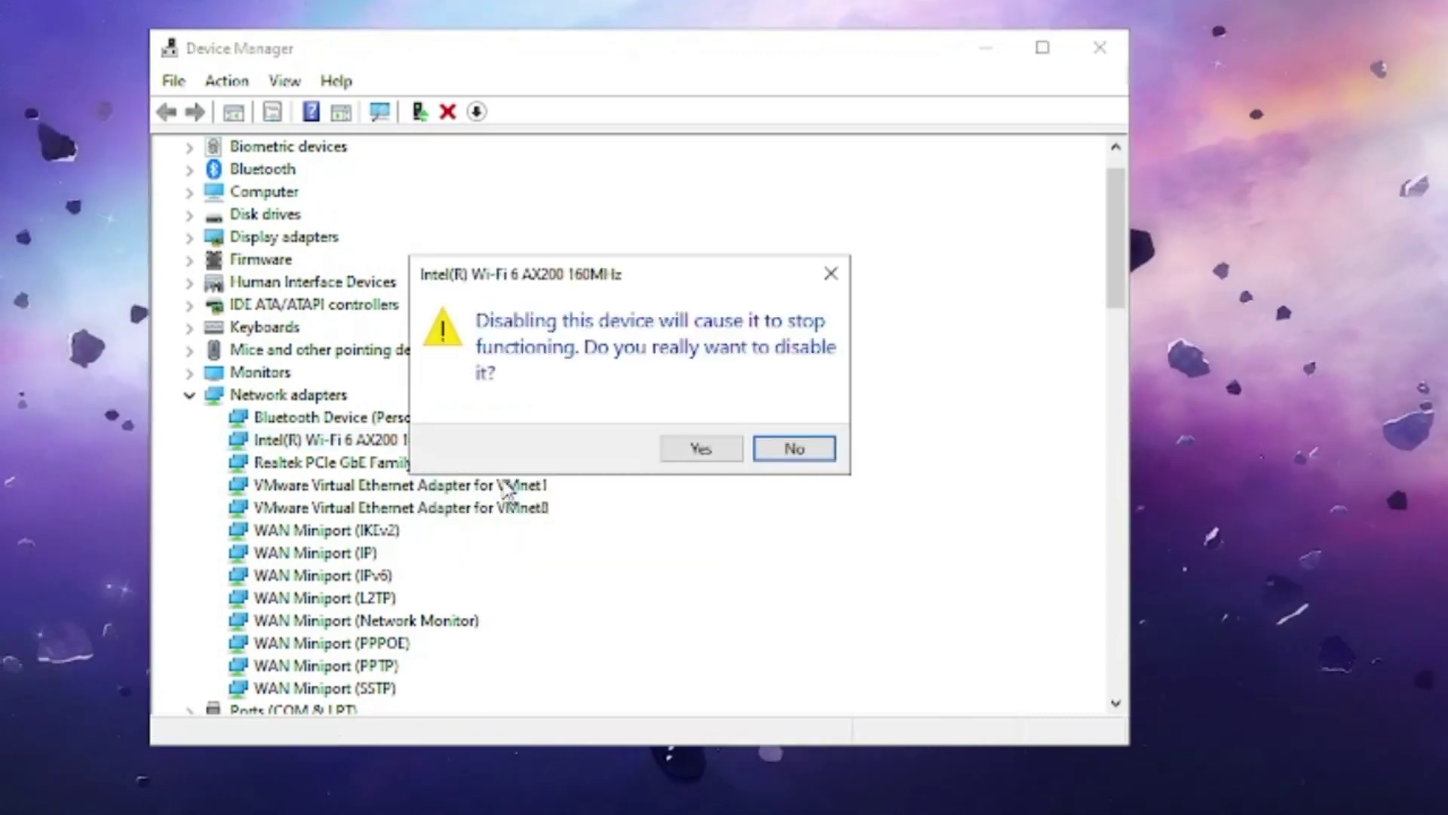
click(683, 451)
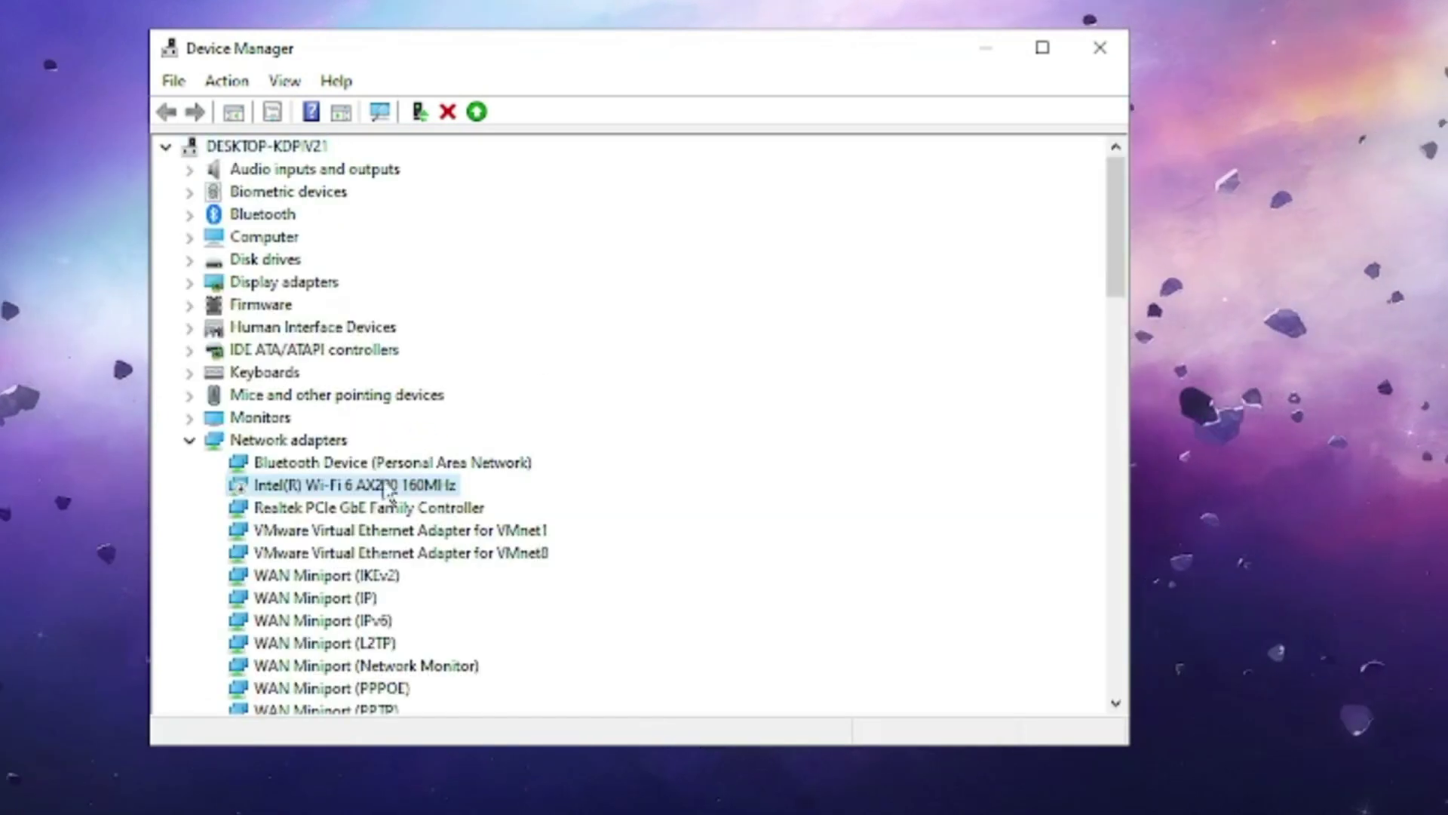
right_click(396, 492)
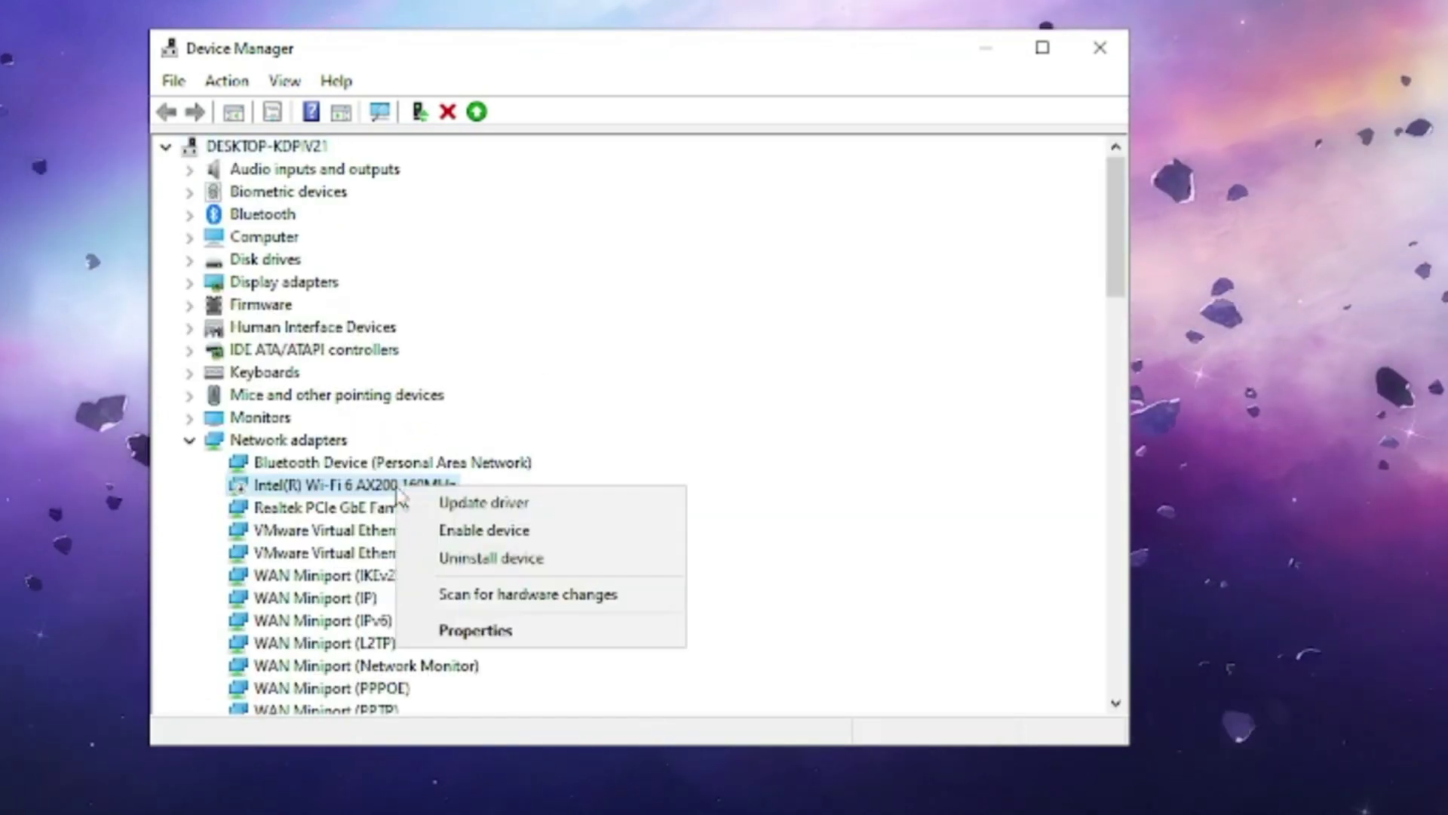
click(466, 529)
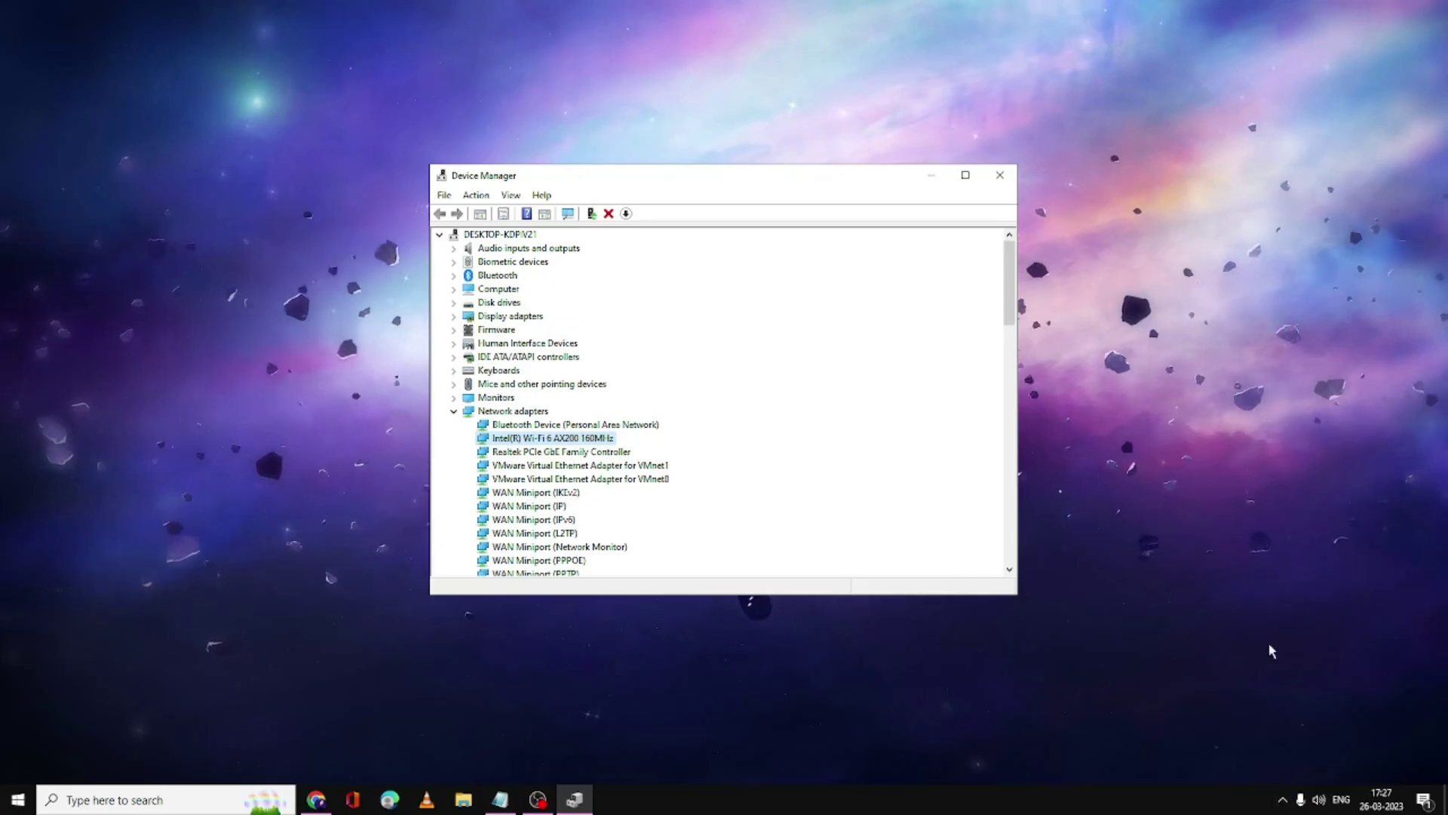
Step: Close Device Manager and open the Network Connections panel via ncpa.cpl
key(alt+F4)
click(172, 799)
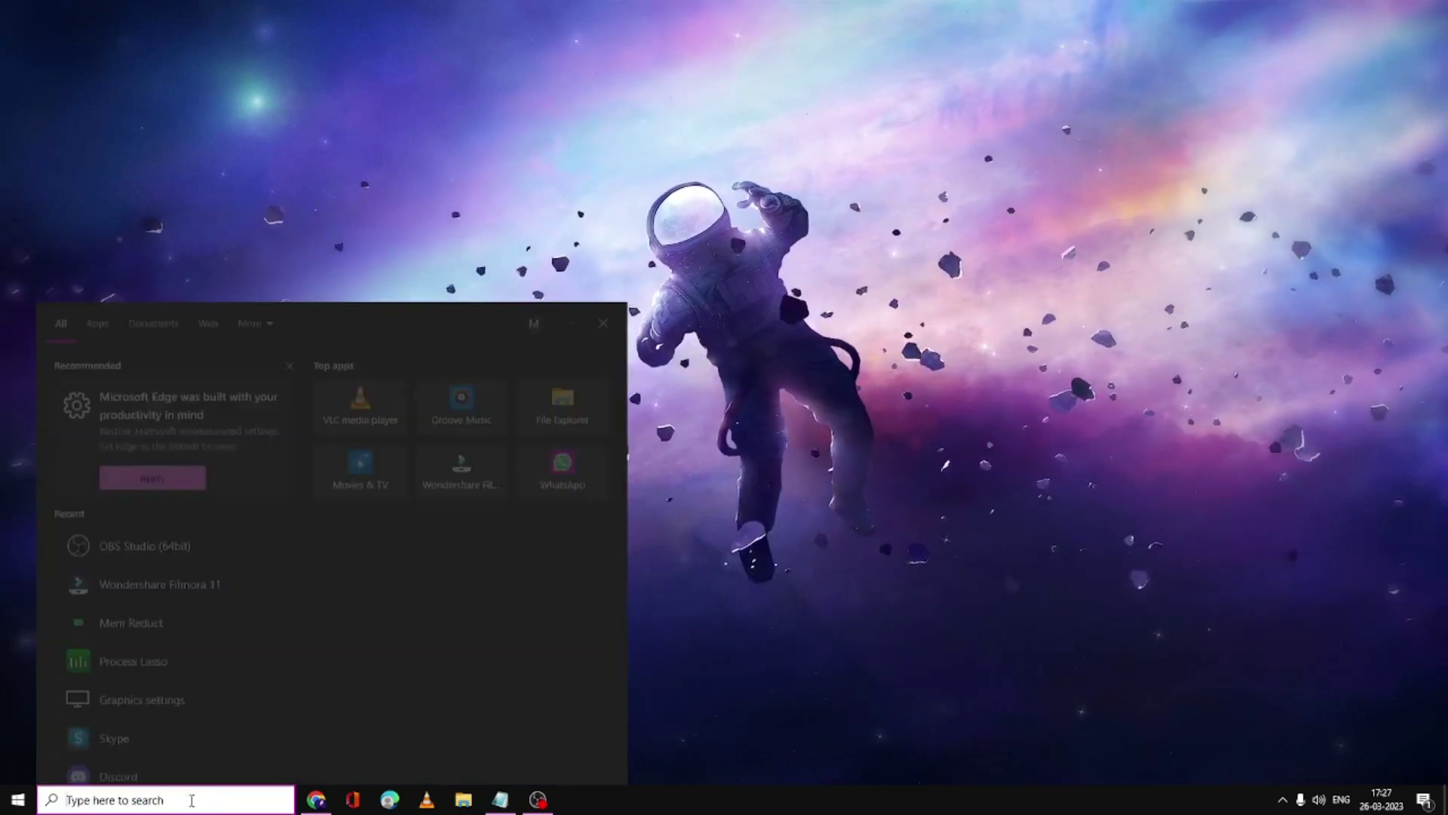
text(ncpa)
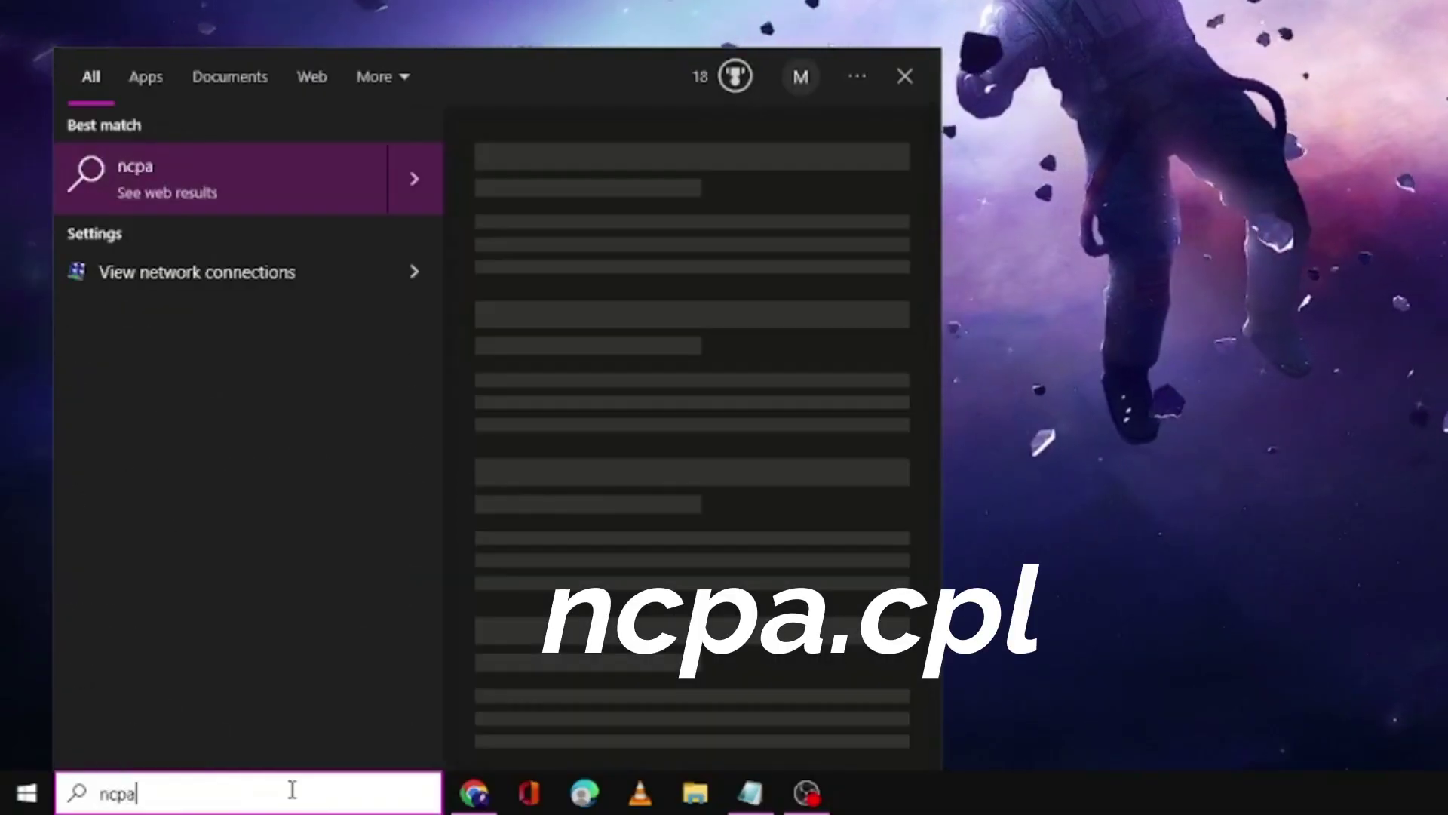
text(.cpl)
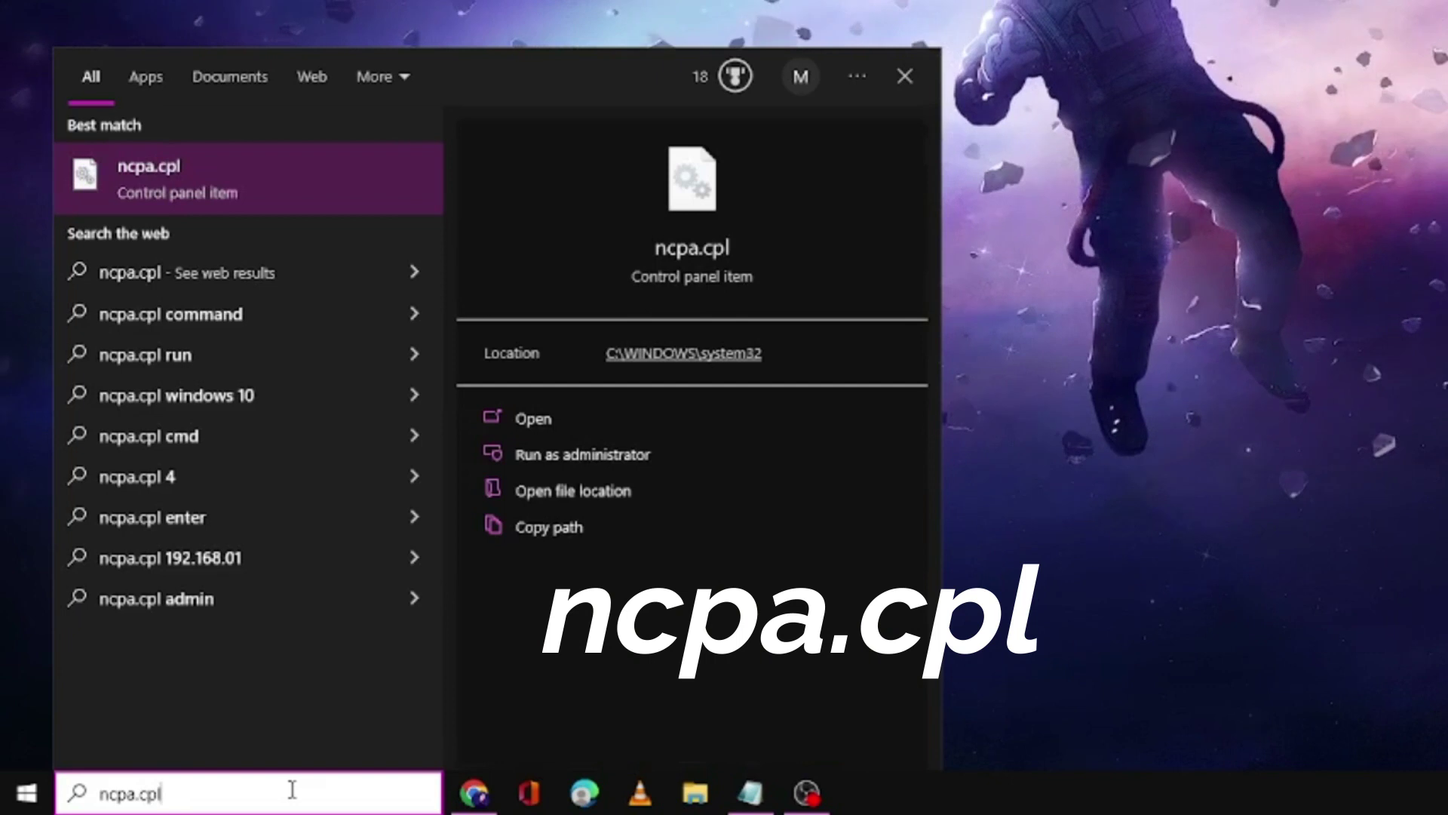
key(Return)
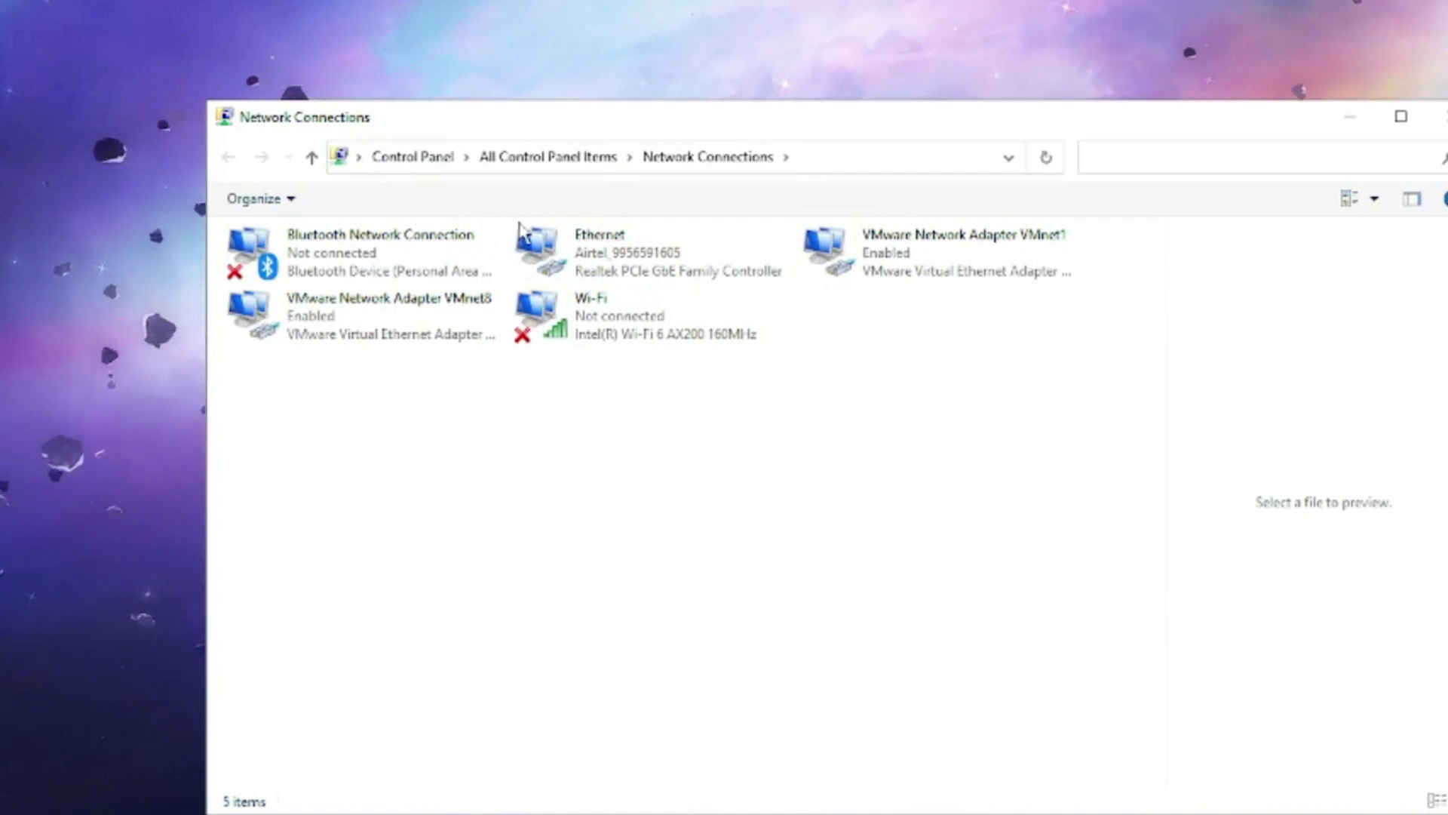
Step: Disable the Wi-Fi adapter, then enable it again and dismiss the notice
click(661, 341)
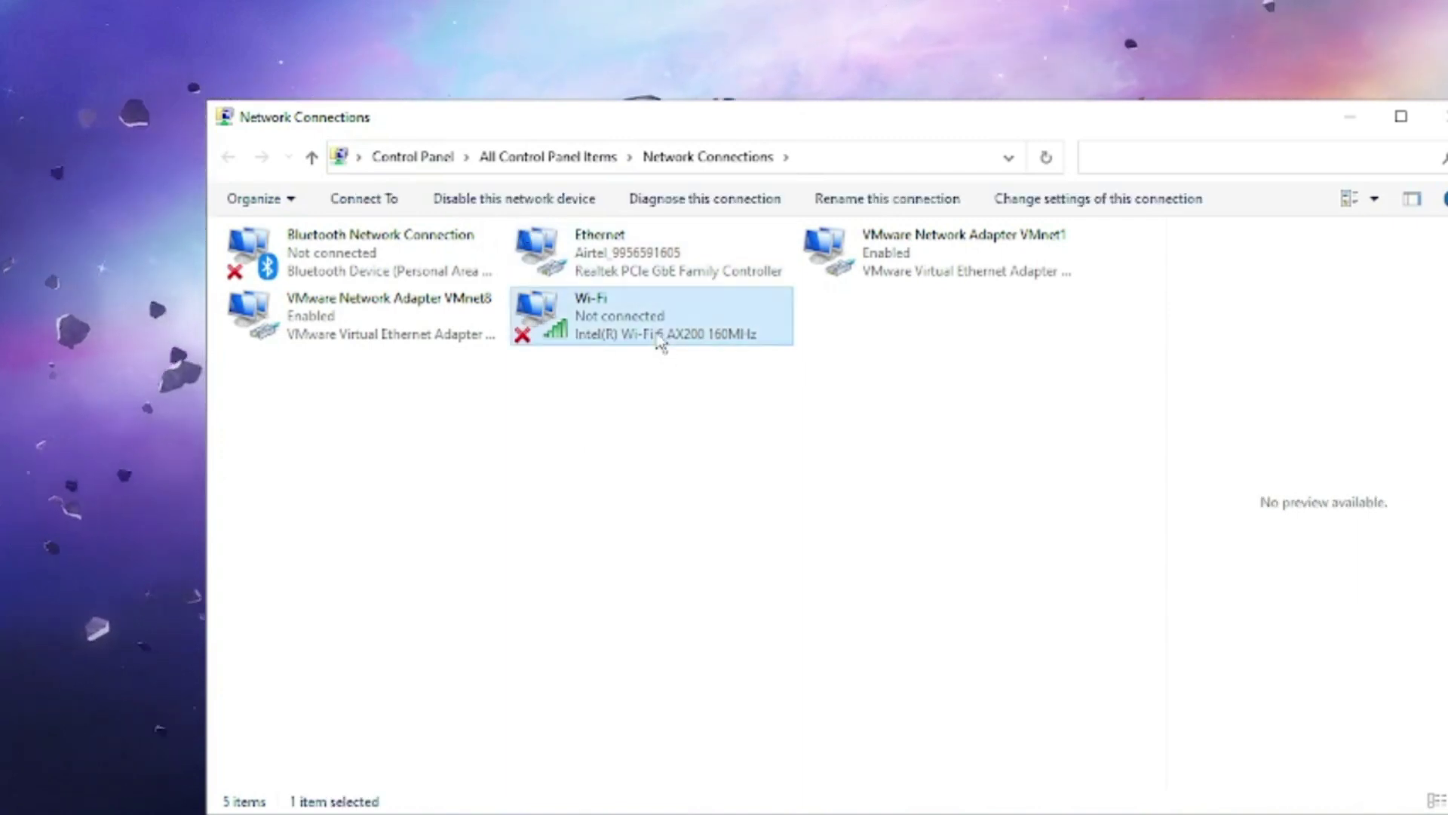
right_click(636, 312)
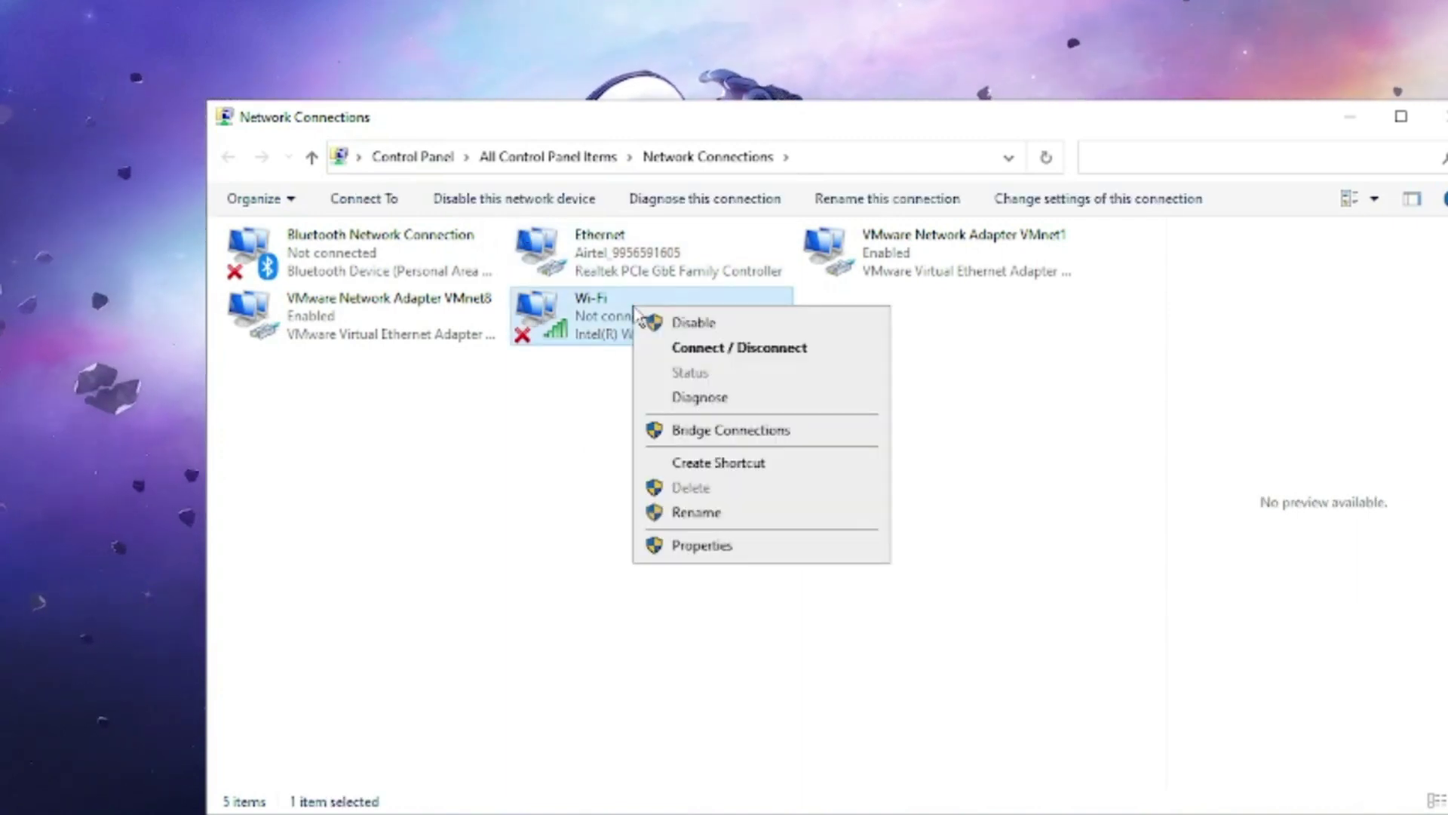
click(688, 324)
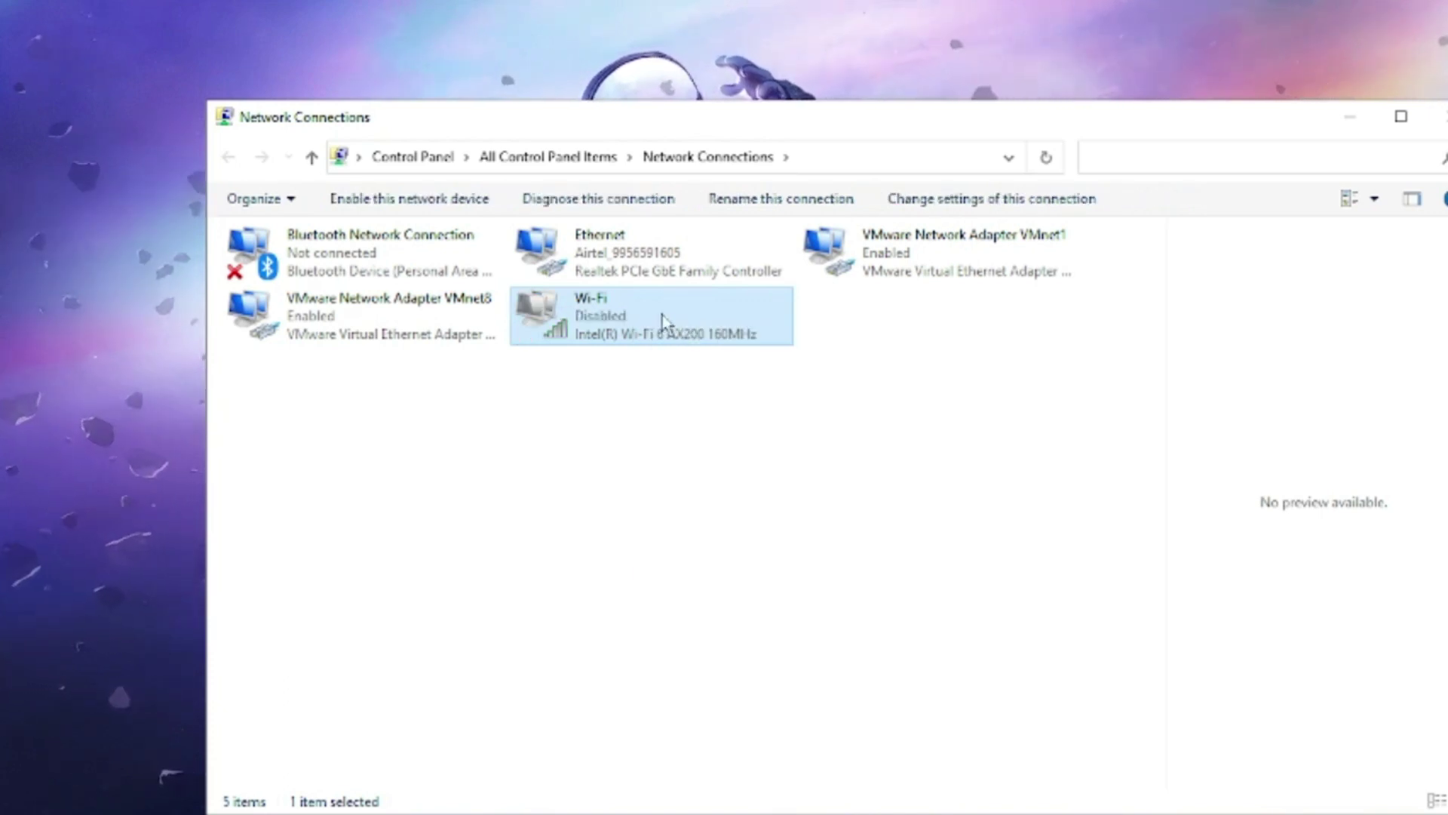
right_click(654, 312)
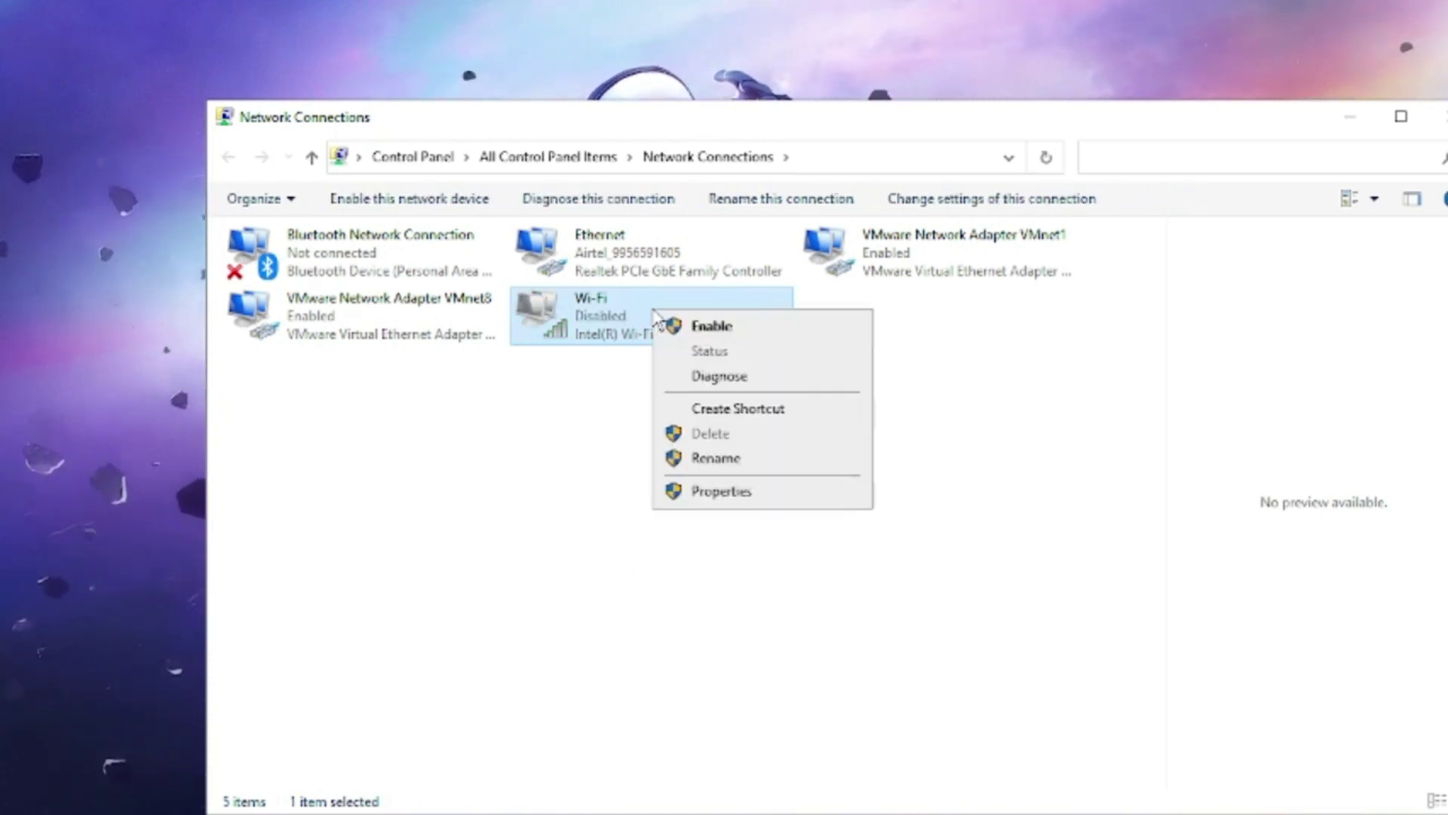
click(708, 326)
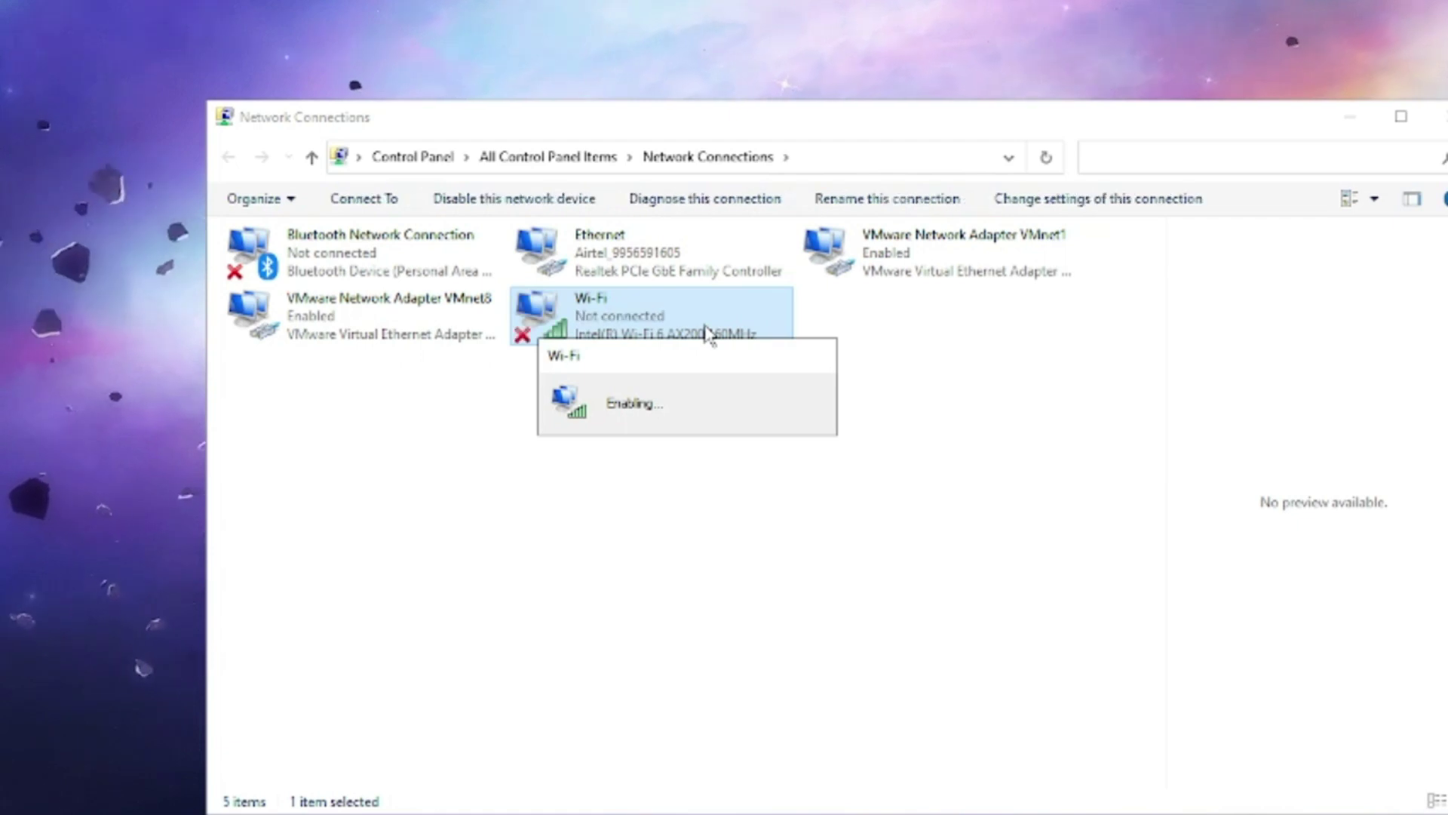
click(706, 334)
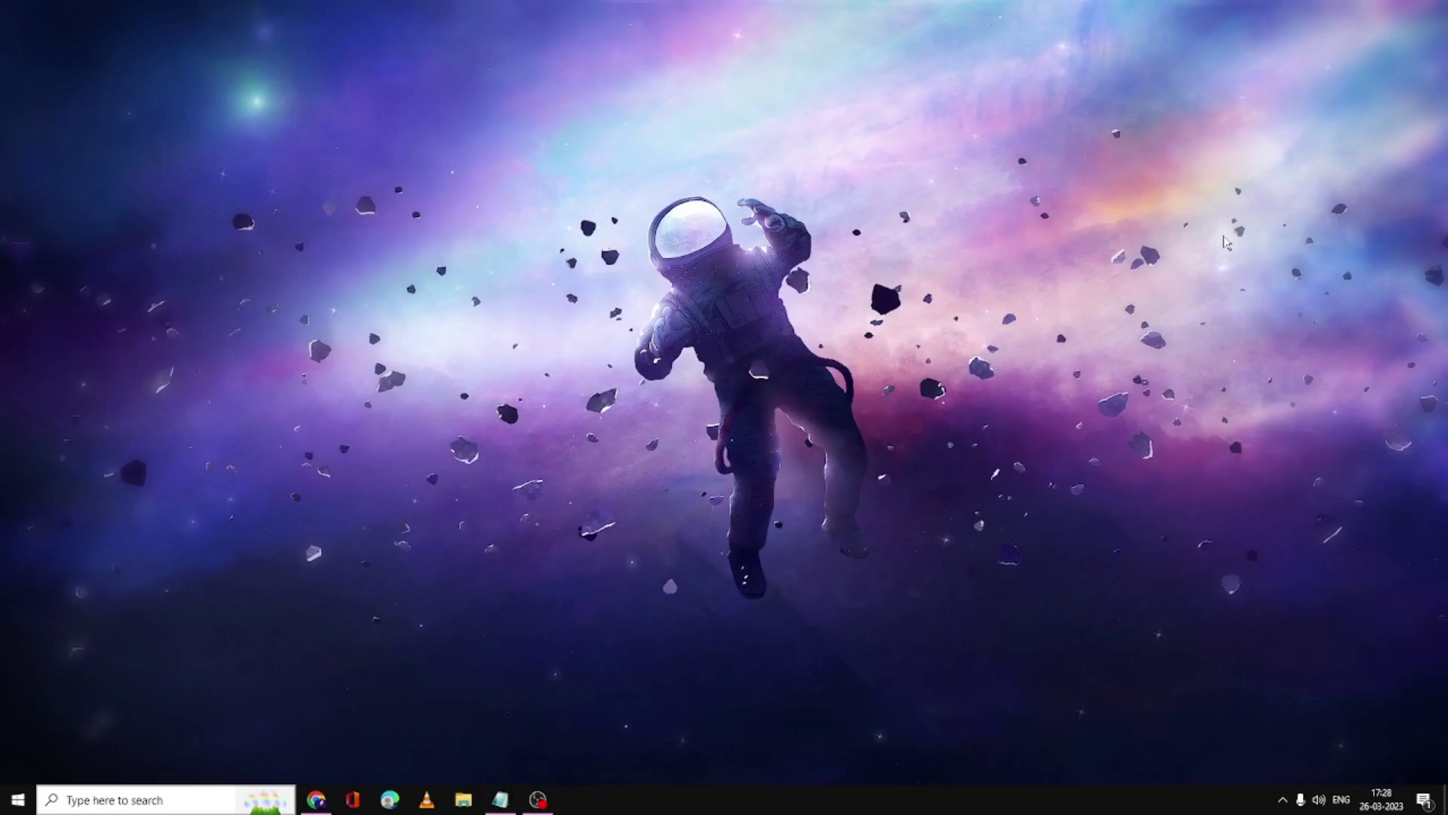
click(1283, 799)
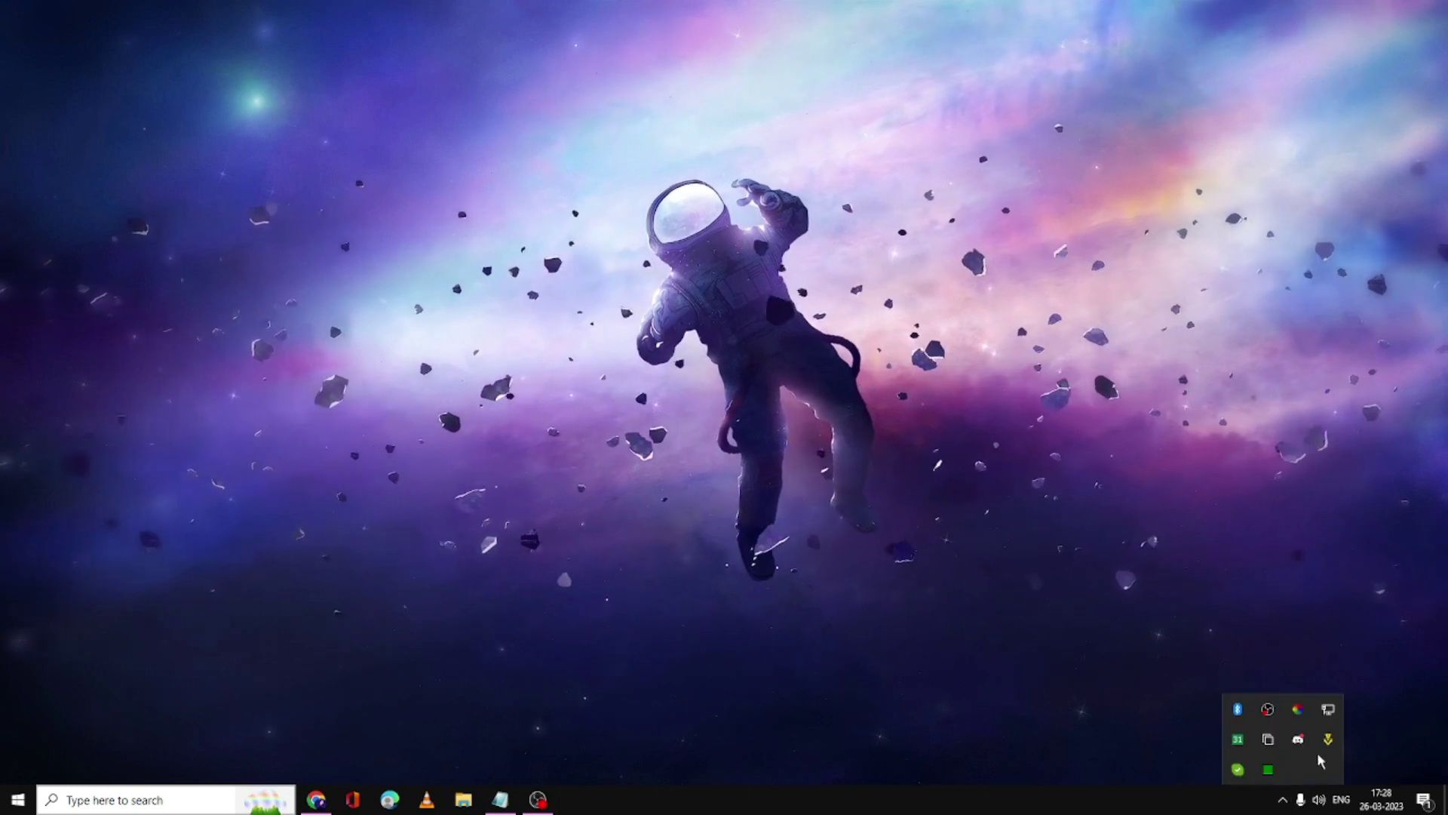
click(1328, 709)
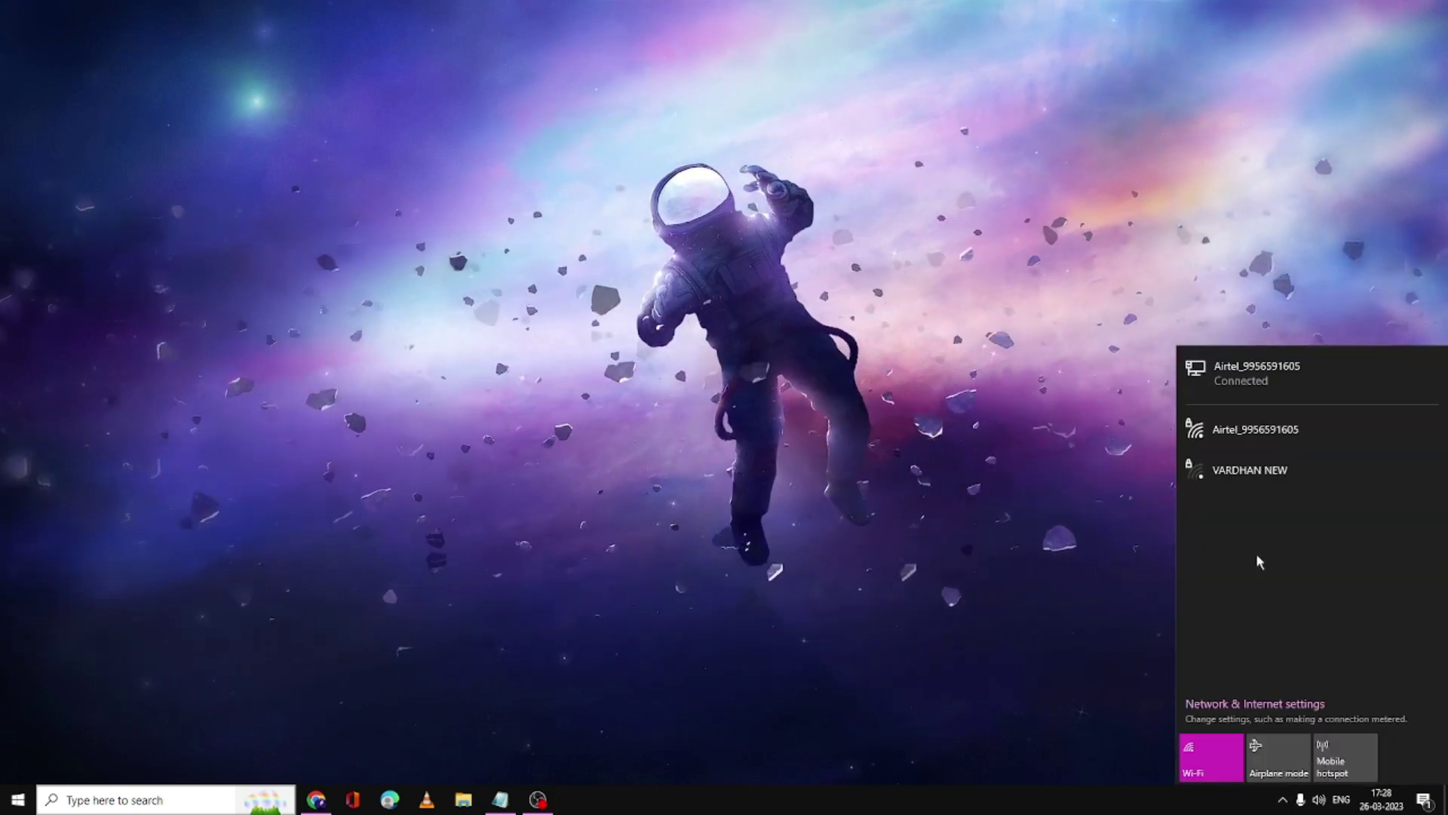
click(1111, 484)
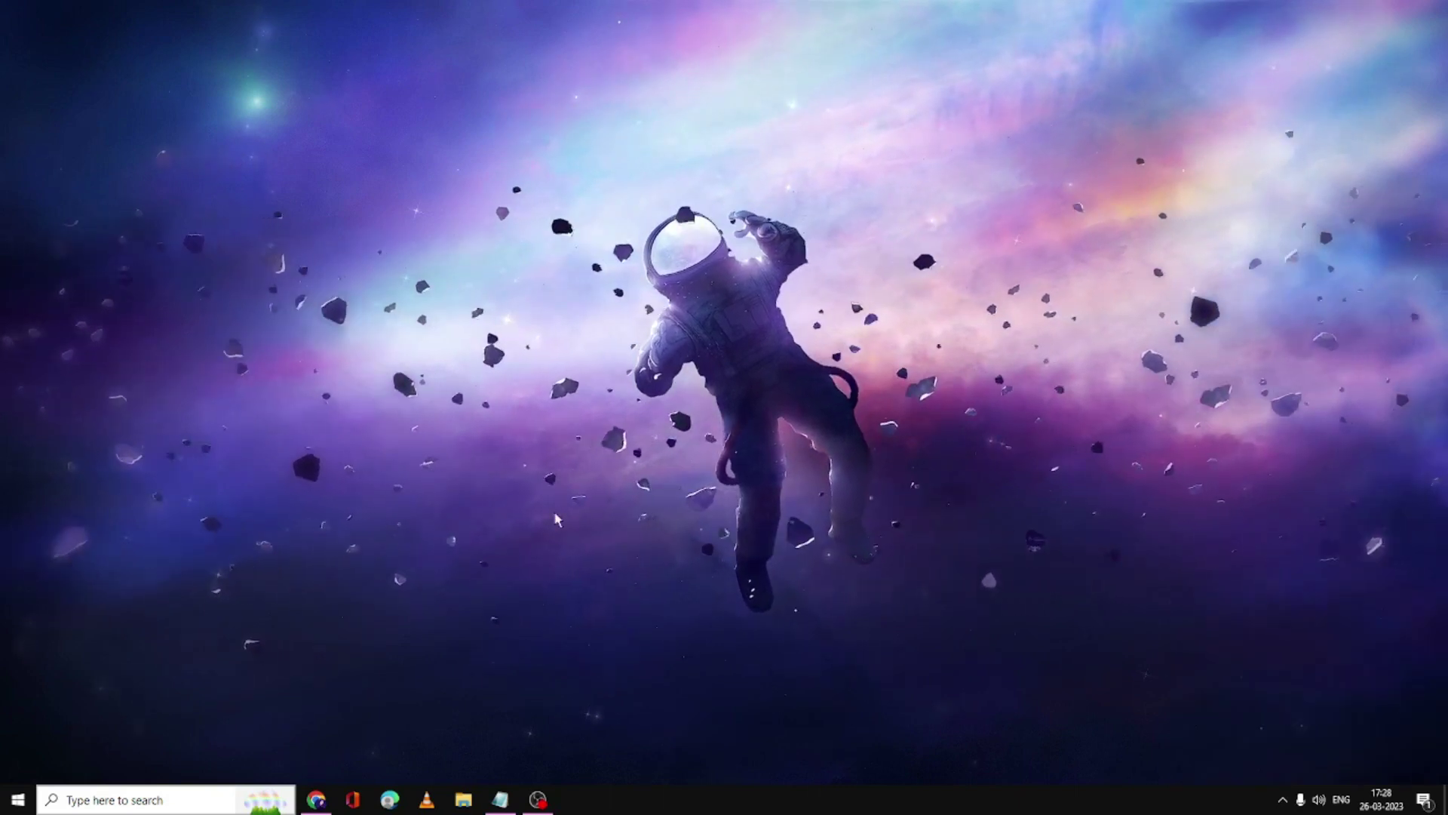
click(199, 794)
Step: Open Services from search and select the WLAN AutoConfig service in the list
text(services)
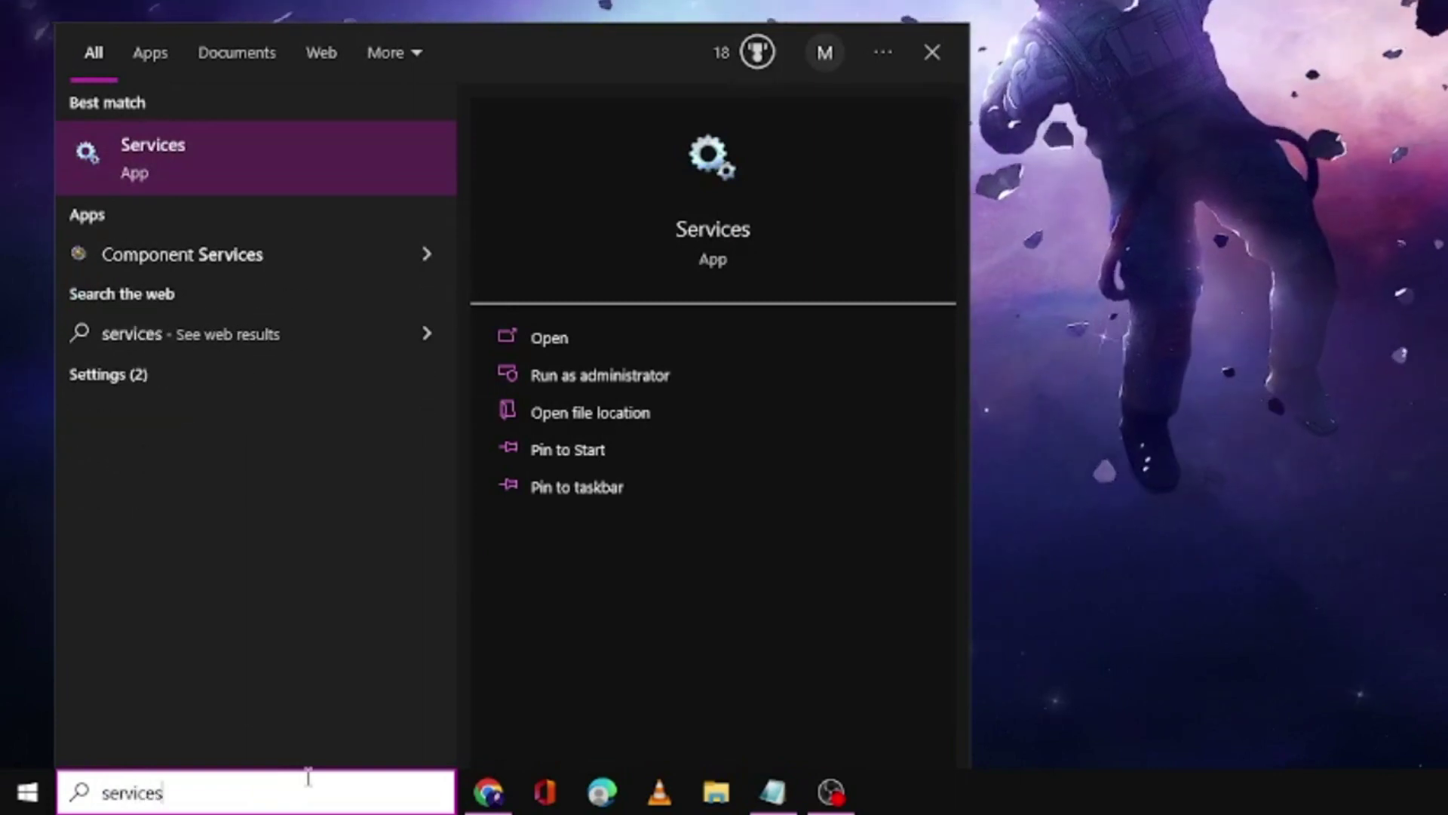
click(226, 146)
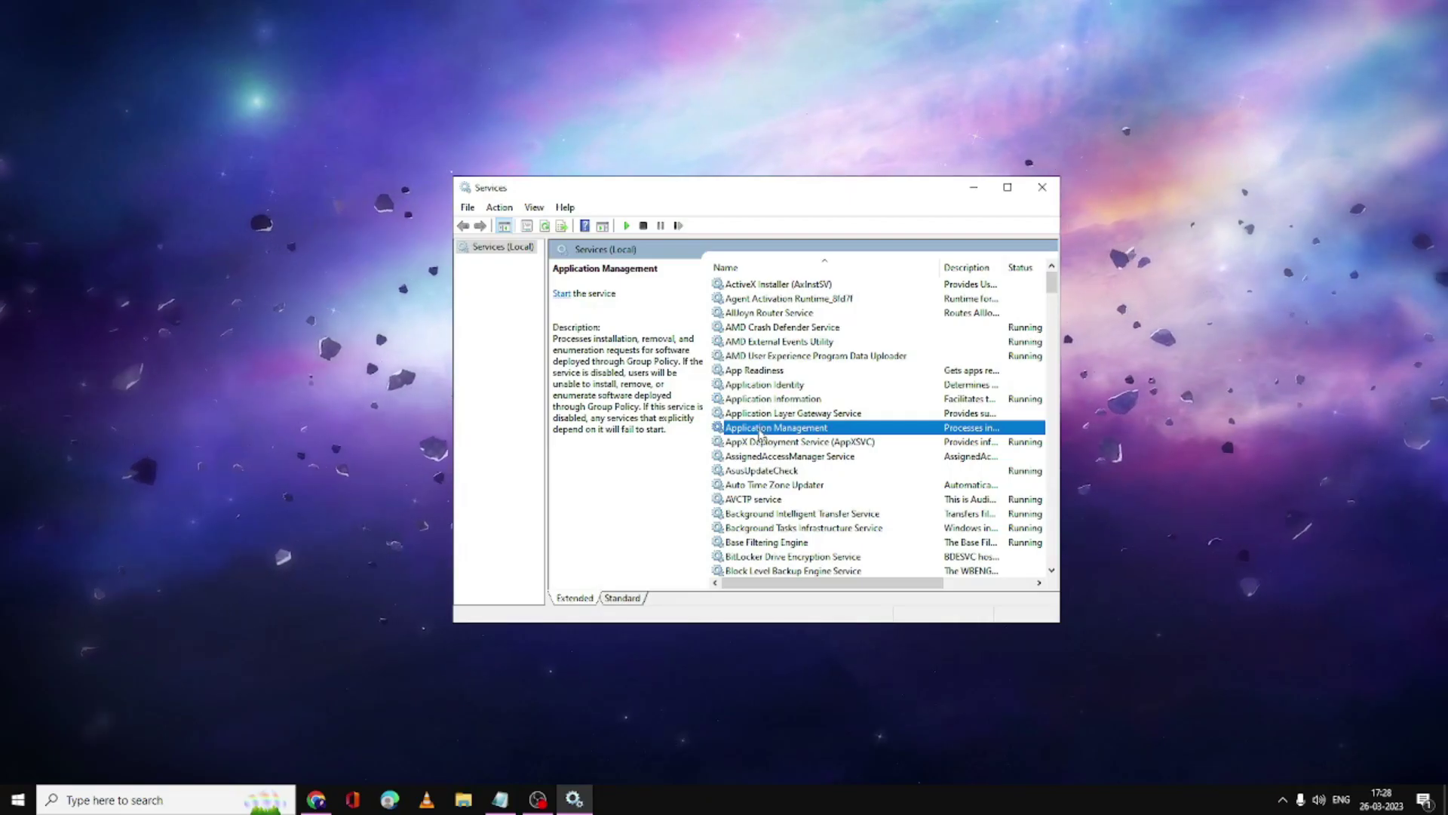
click(762, 441)
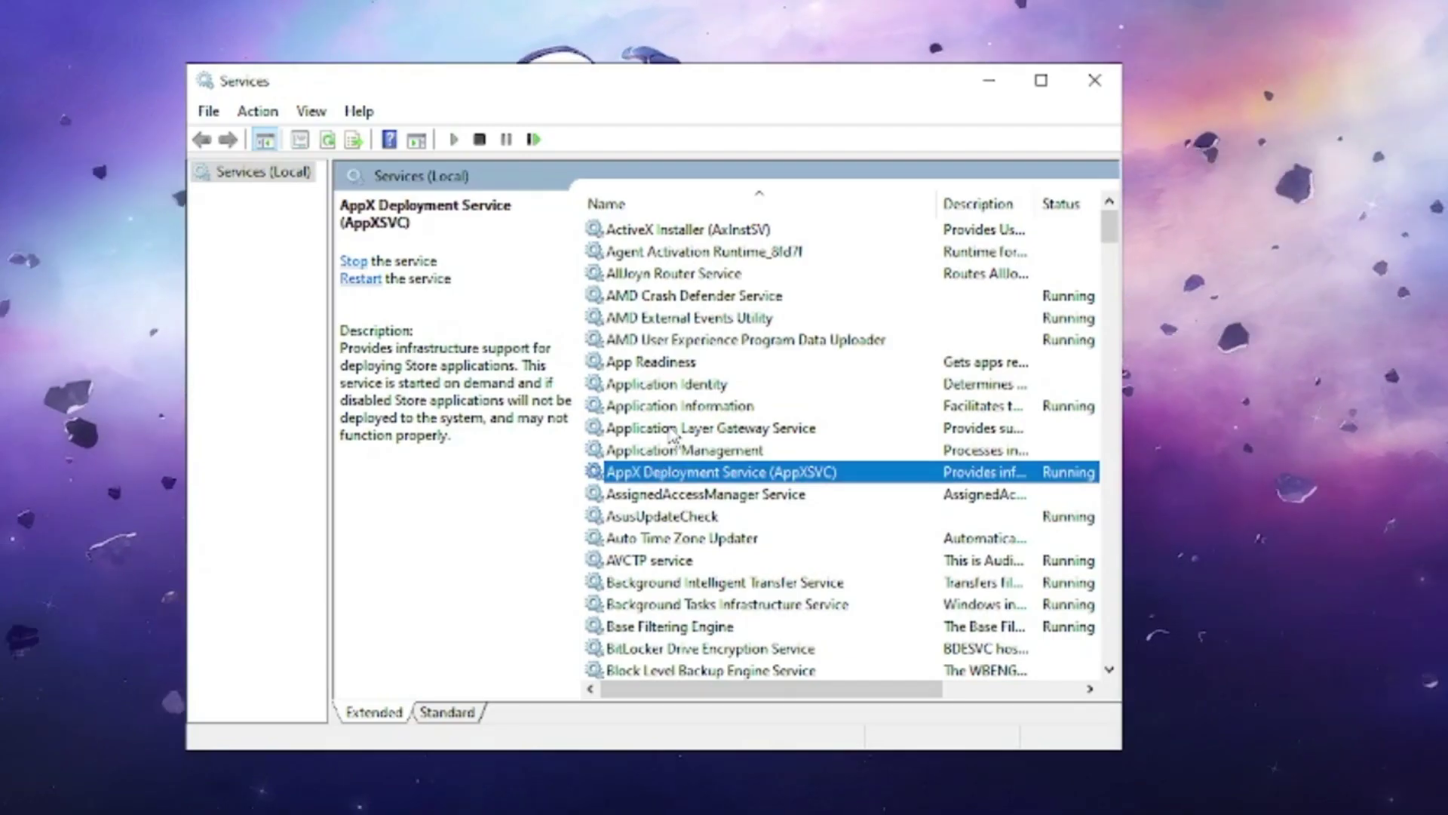
click(669, 429)
scroll(671, 445, down, 6)
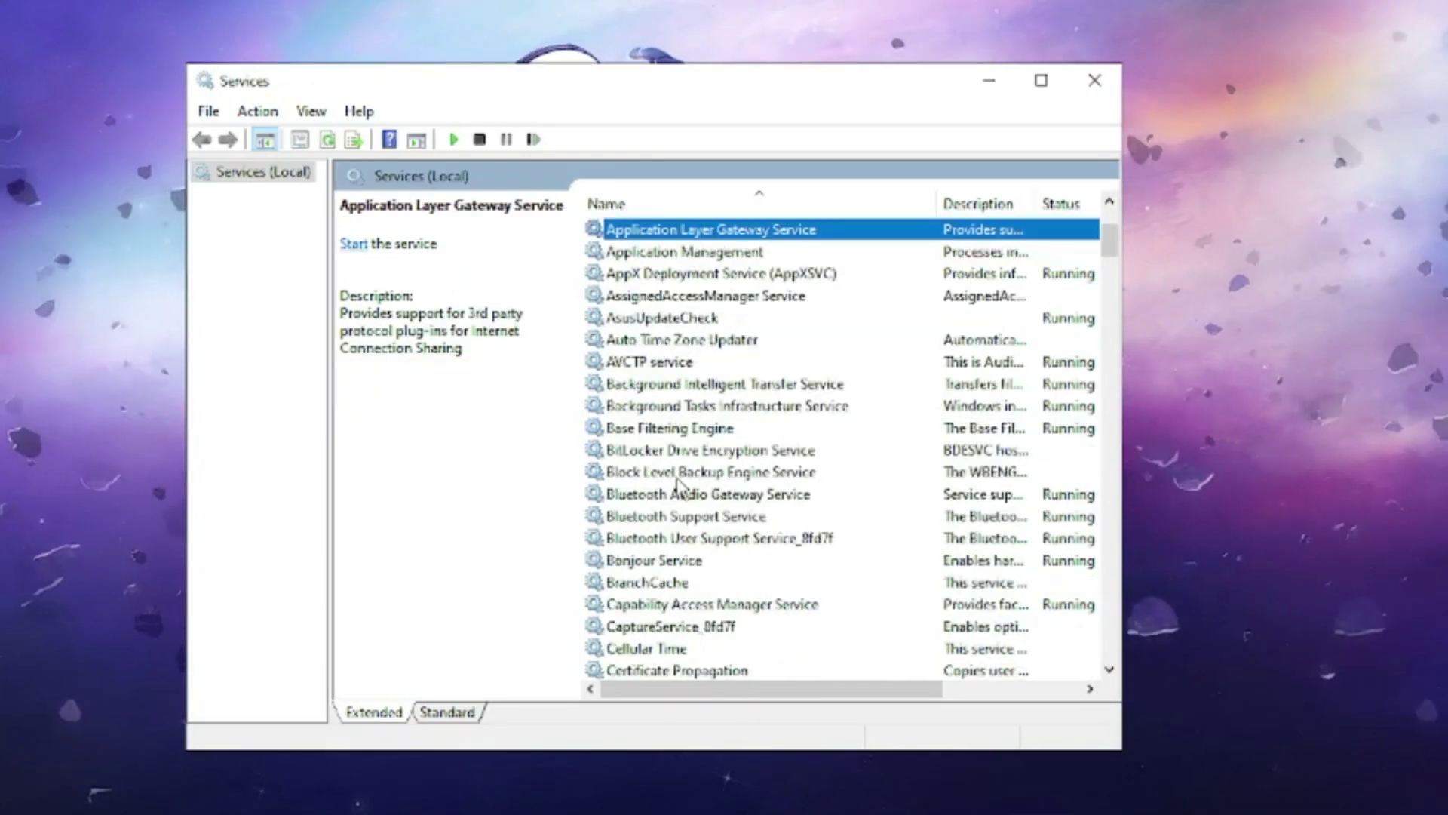
click(679, 481)
key(w)
scroll(711, 520, down, 9)
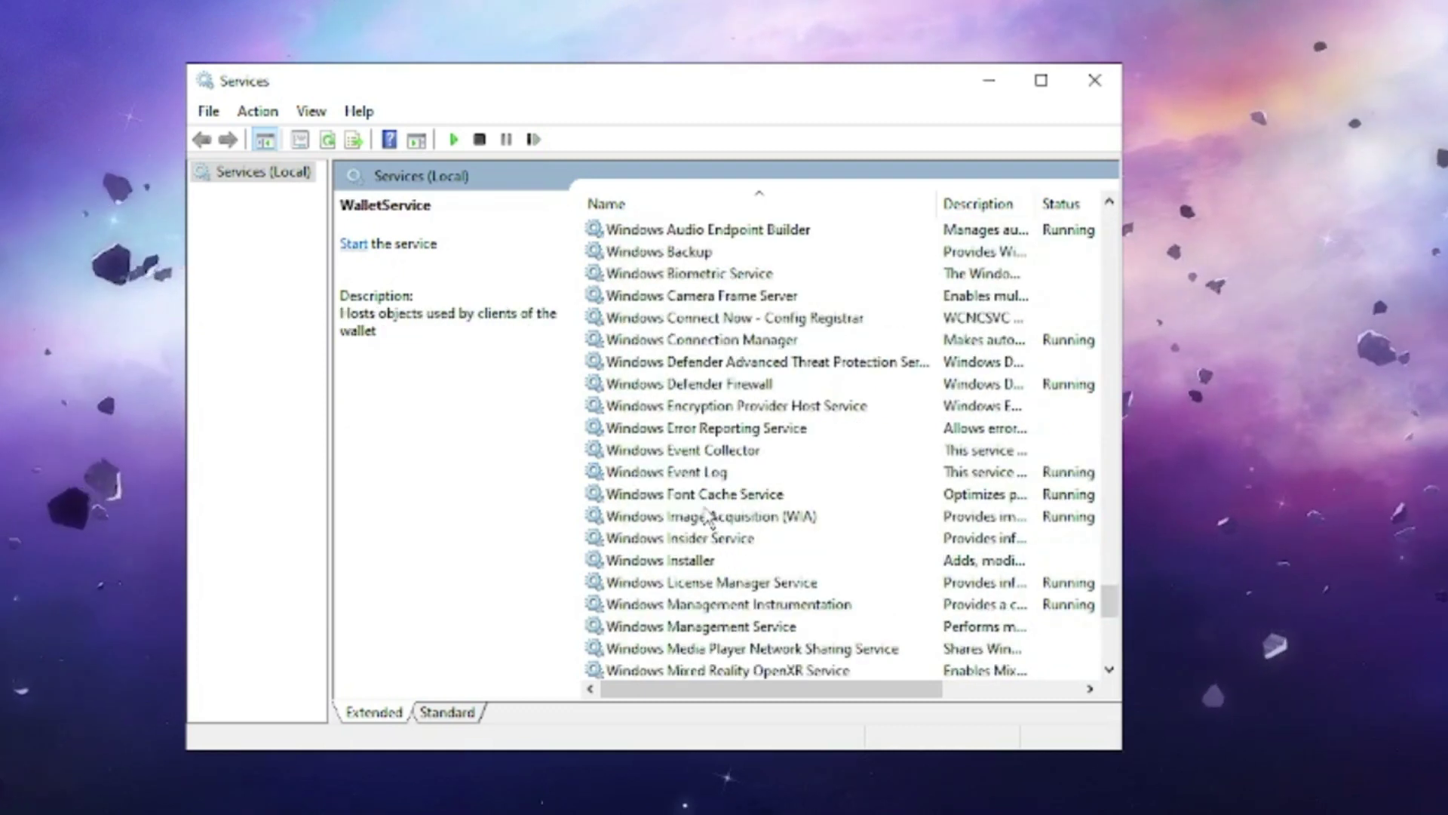
scroll(709, 520, down, 8)
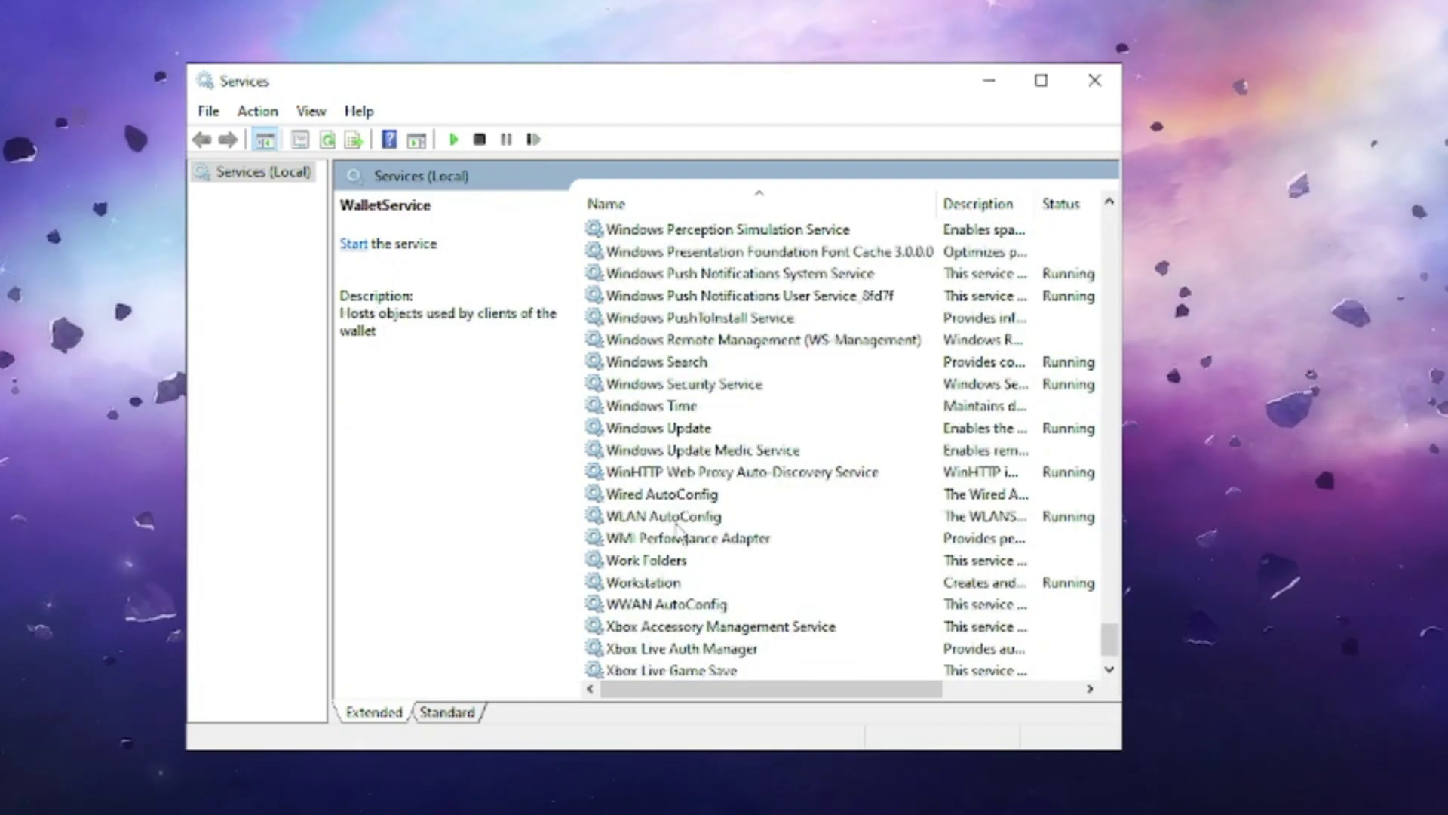
click(679, 517)
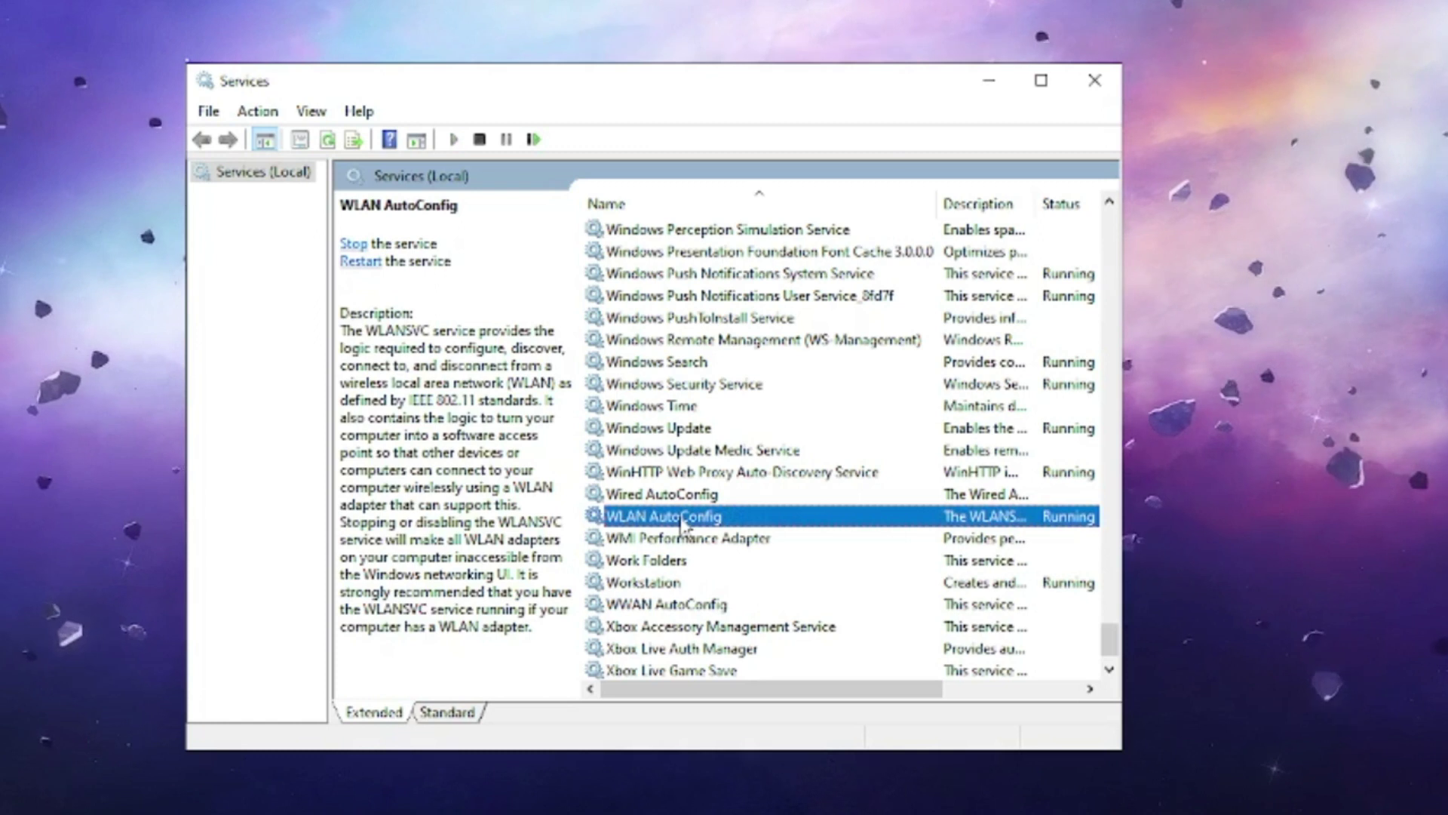
Step: Stop and start WLAN AutoConfig from its properties, confirm with OK, and close Services
double_click(682, 519)
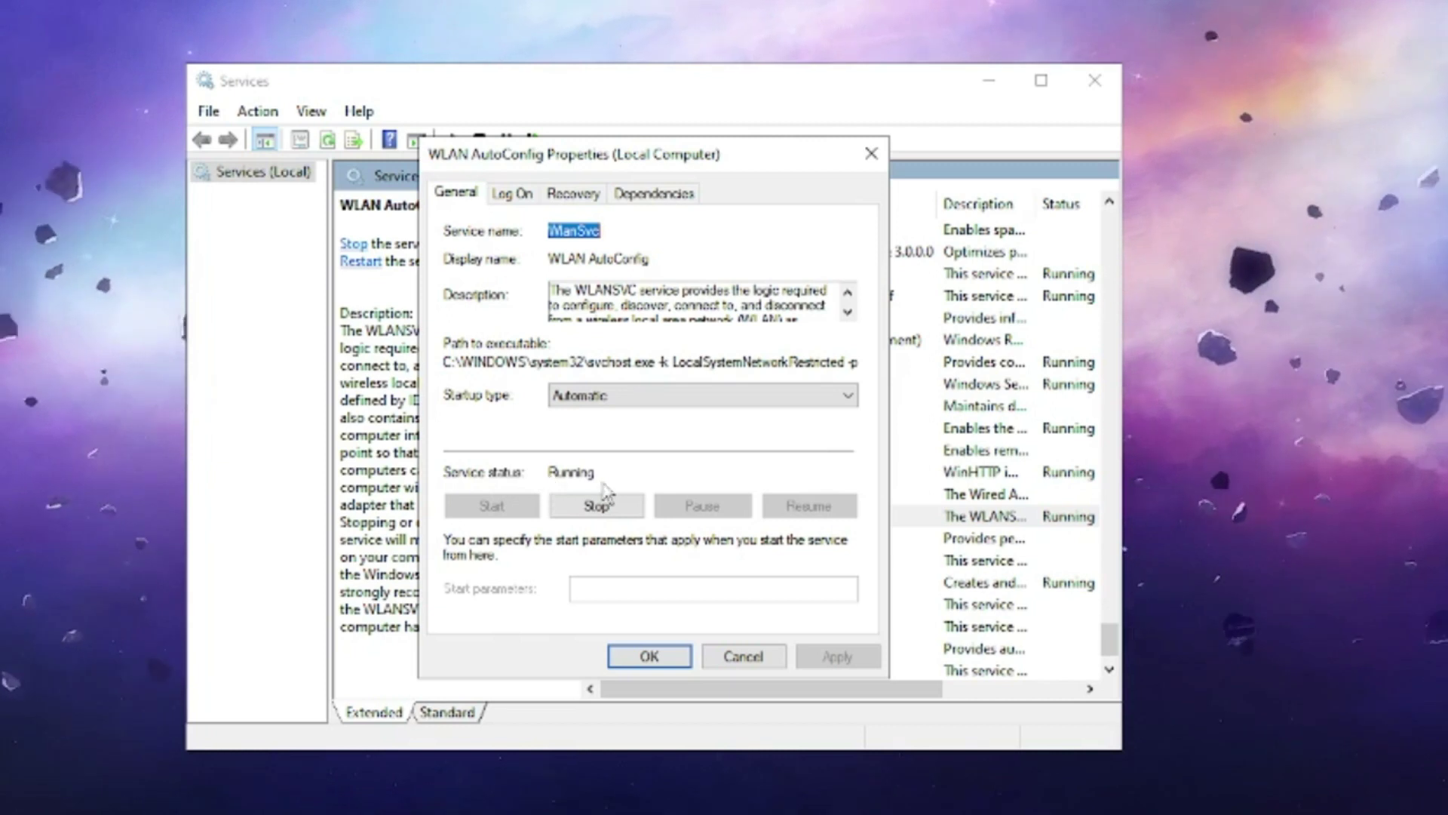
click(594, 506)
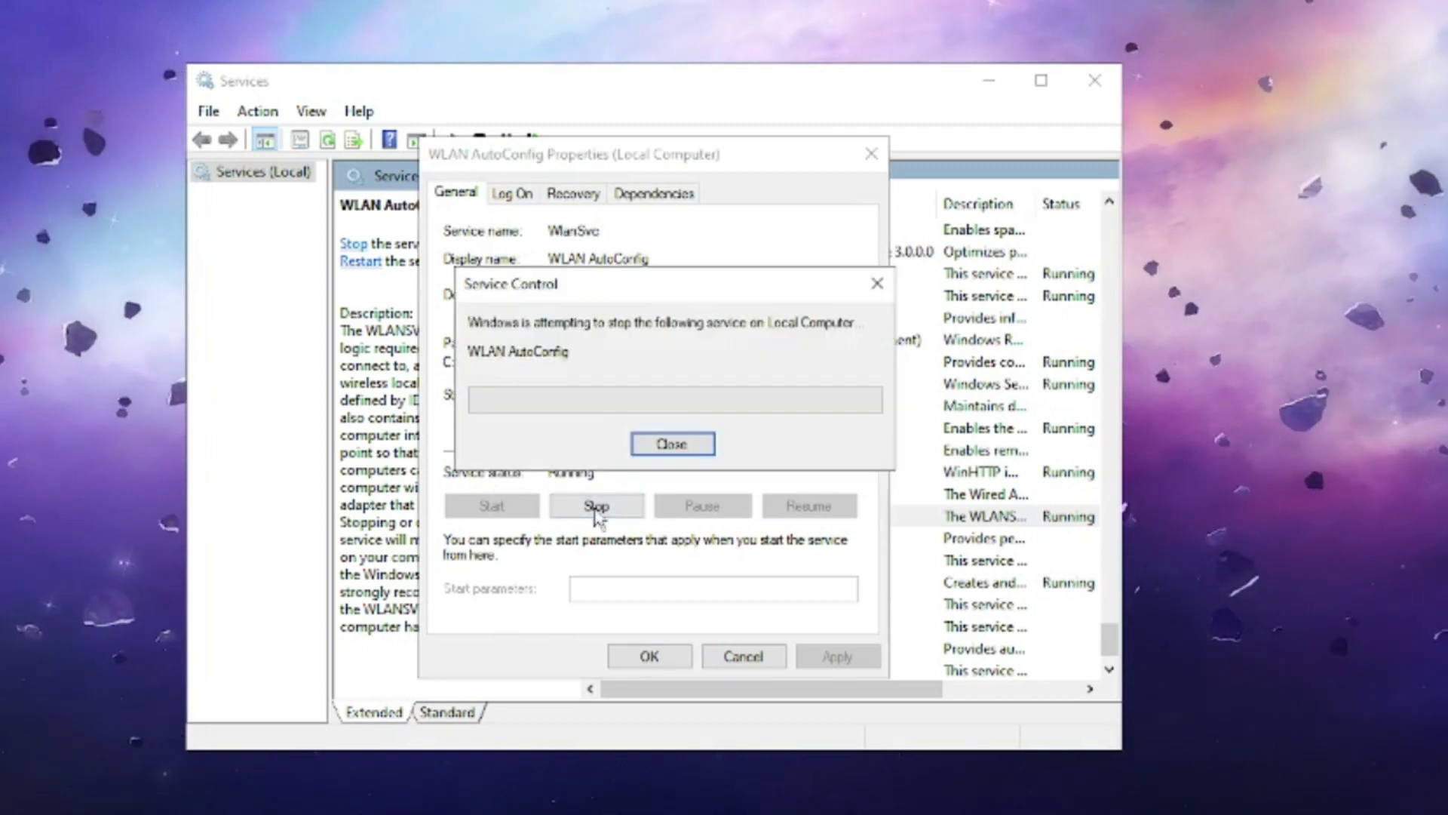
click(498, 509)
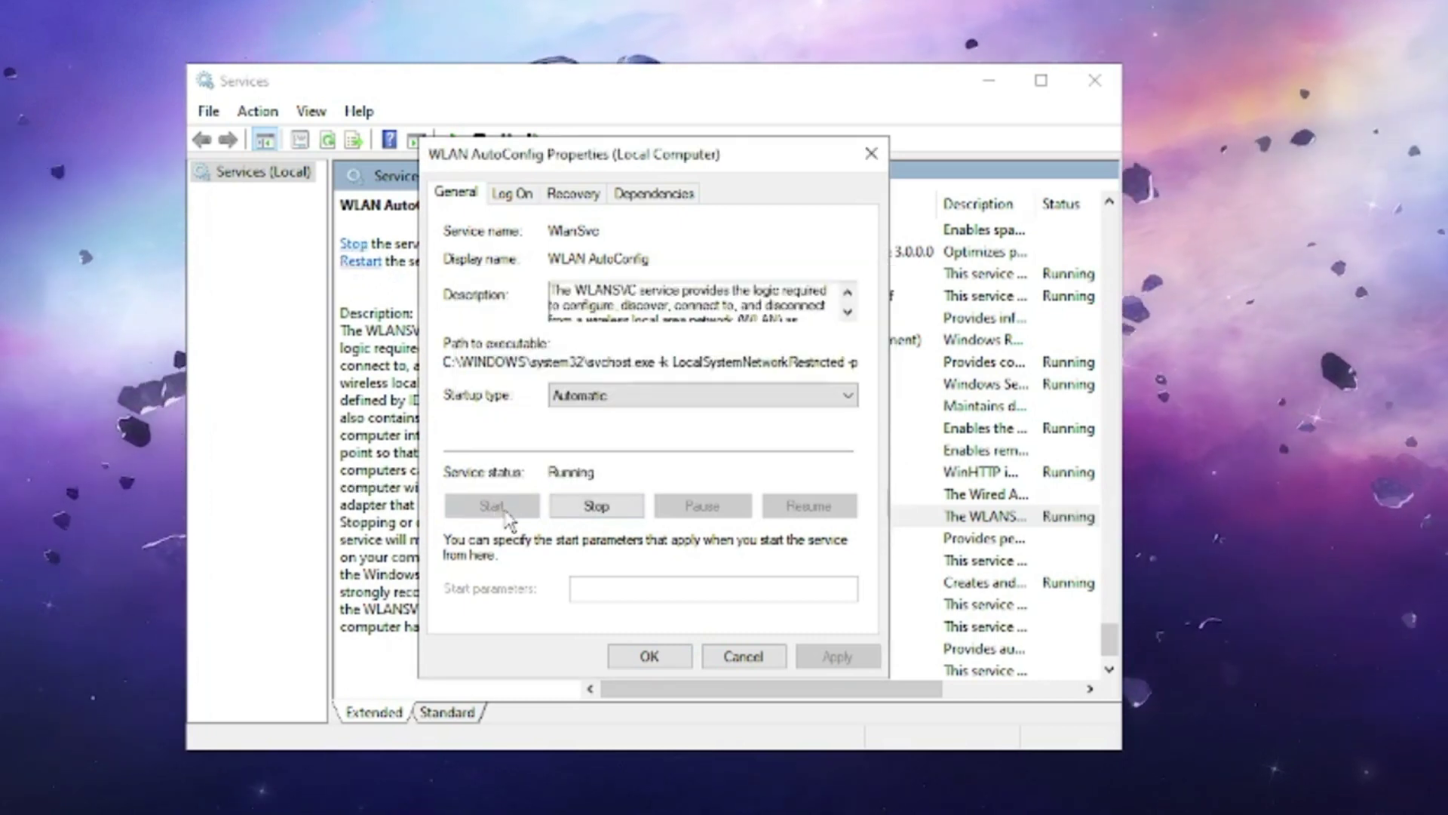
click(649, 658)
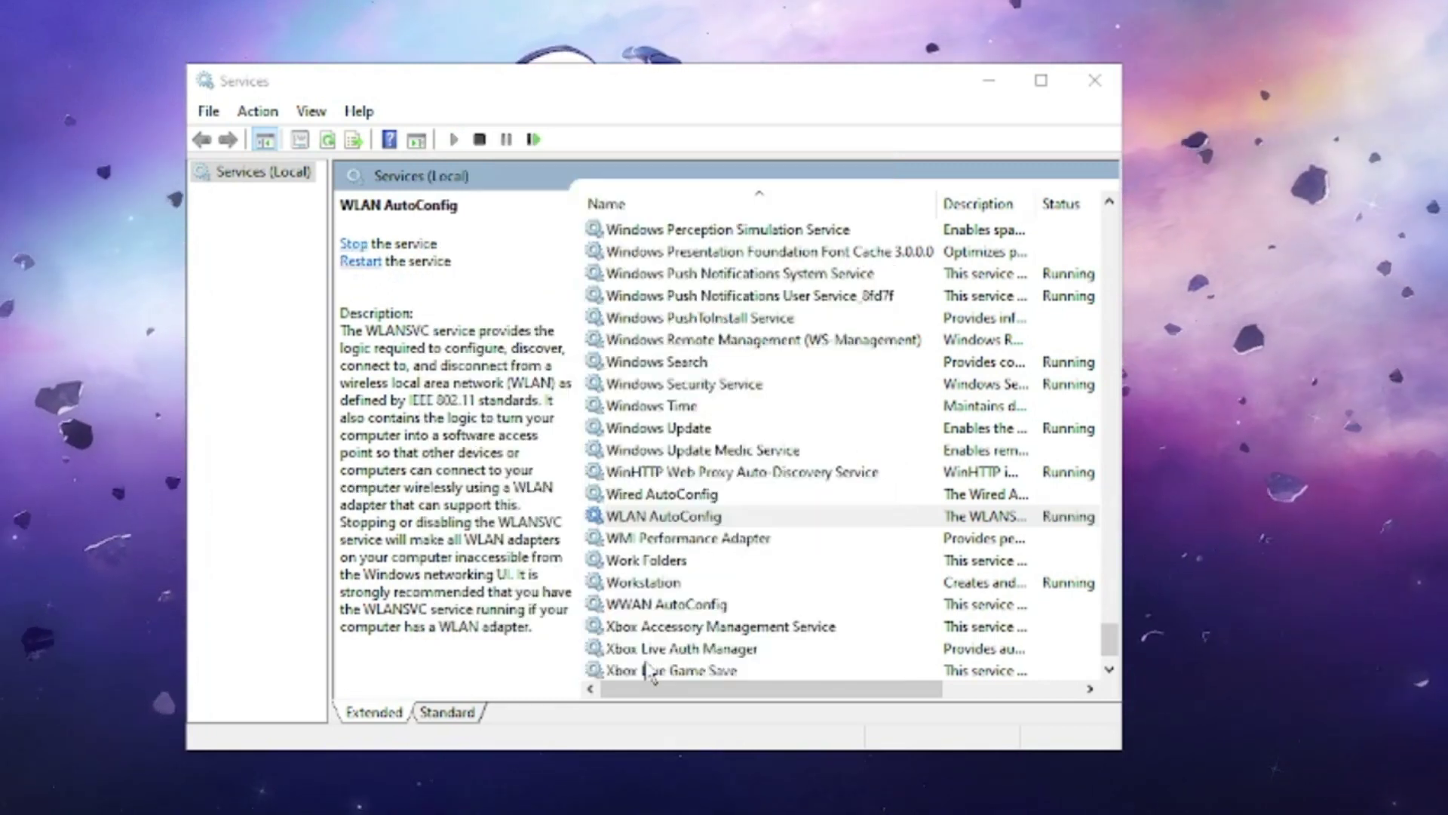
click(1093, 90)
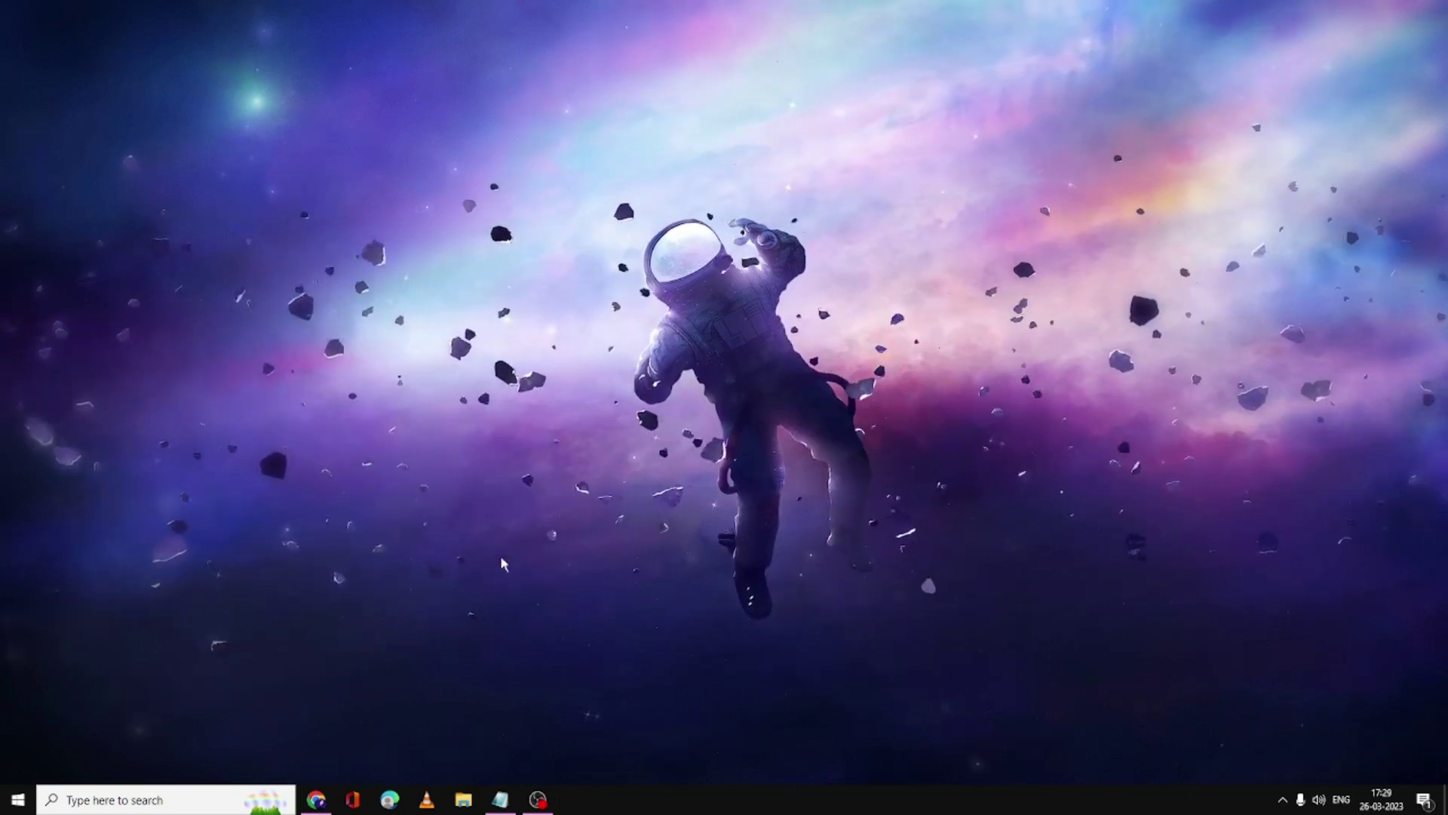
Step: Open Internet Properties by running inetcpl.cpl from the Run dialog
click(196, 792)
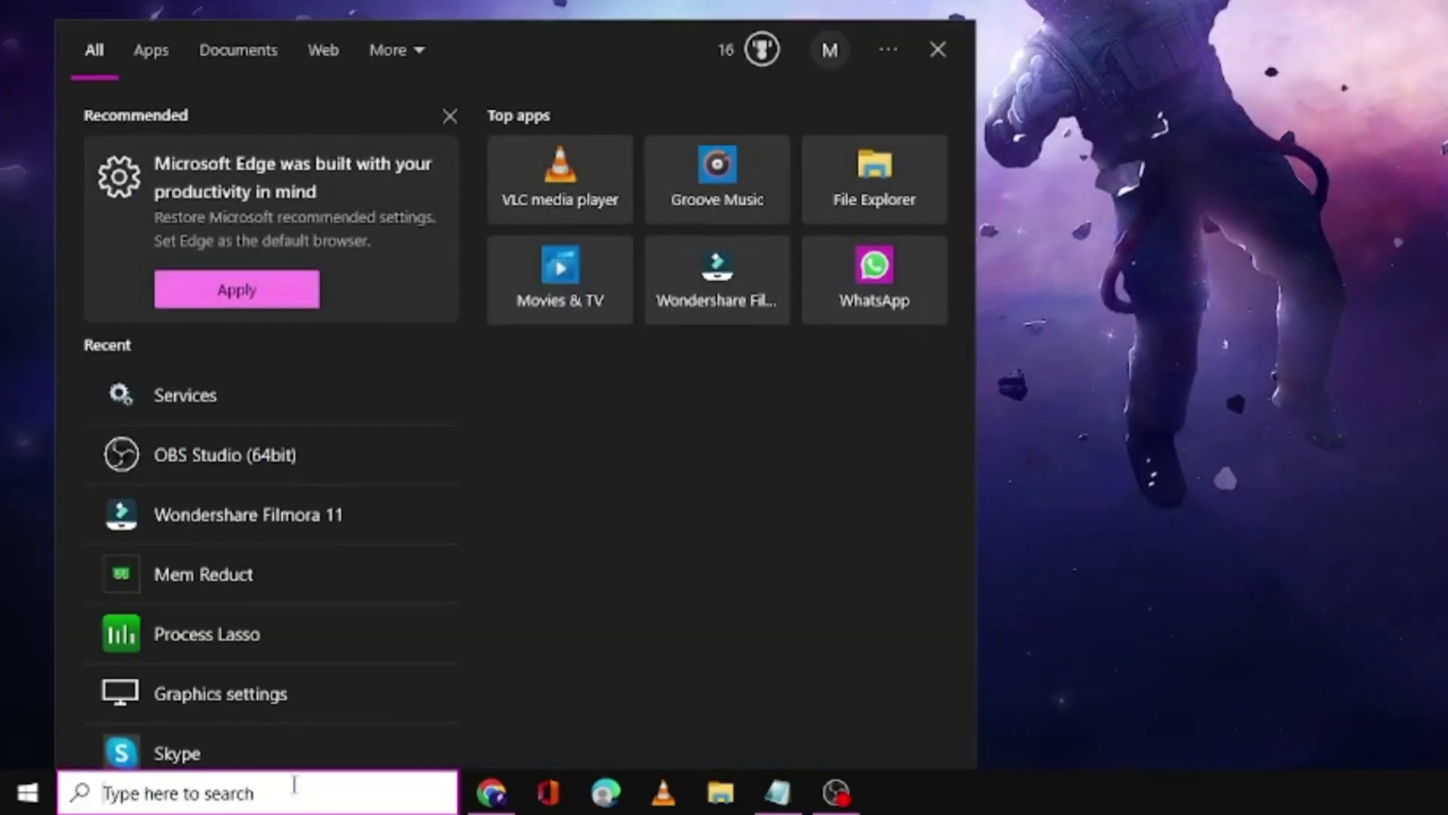
text(run)
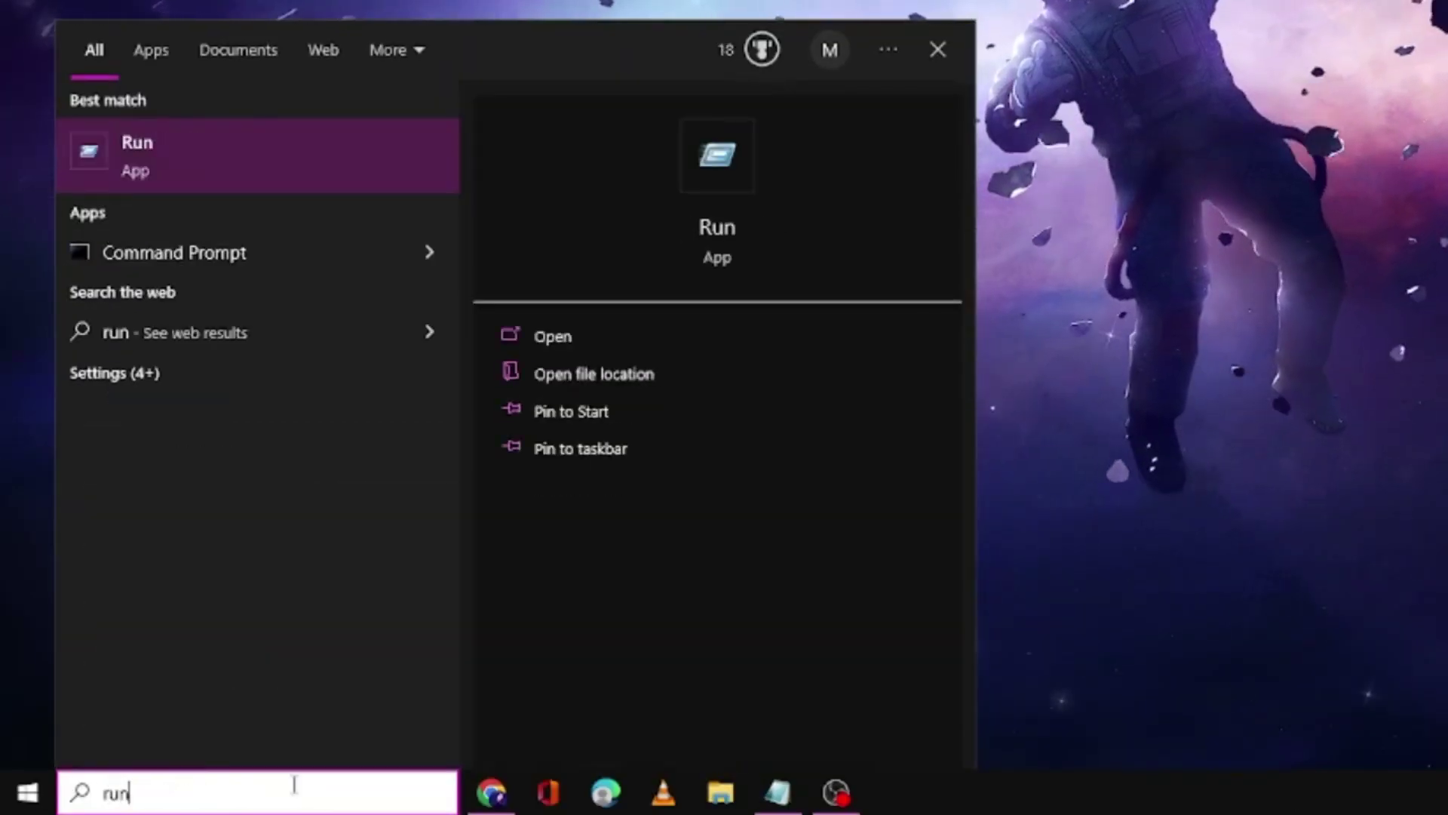
click(306, 160)
text(i)
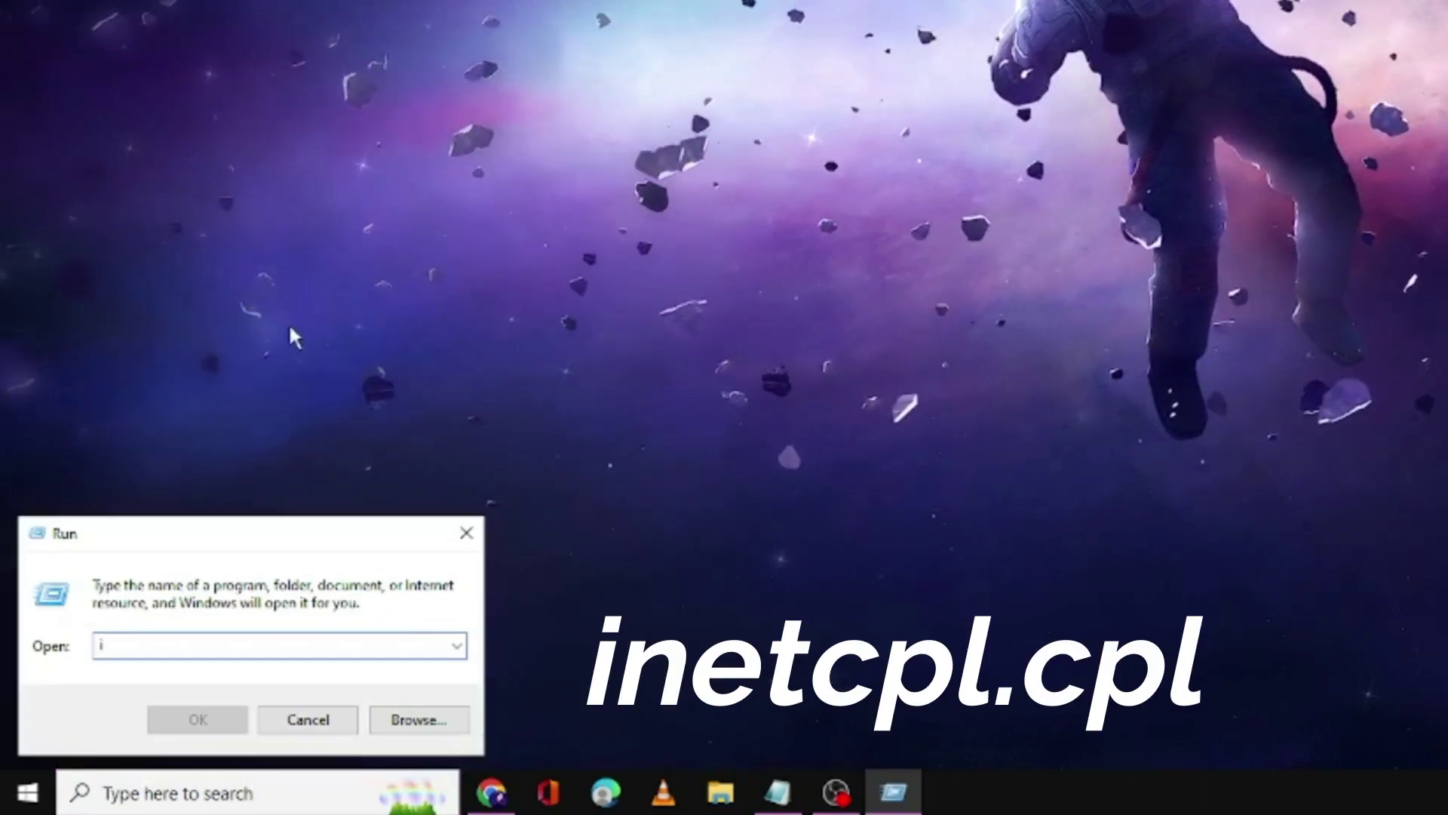
text(netcpl.cpl)
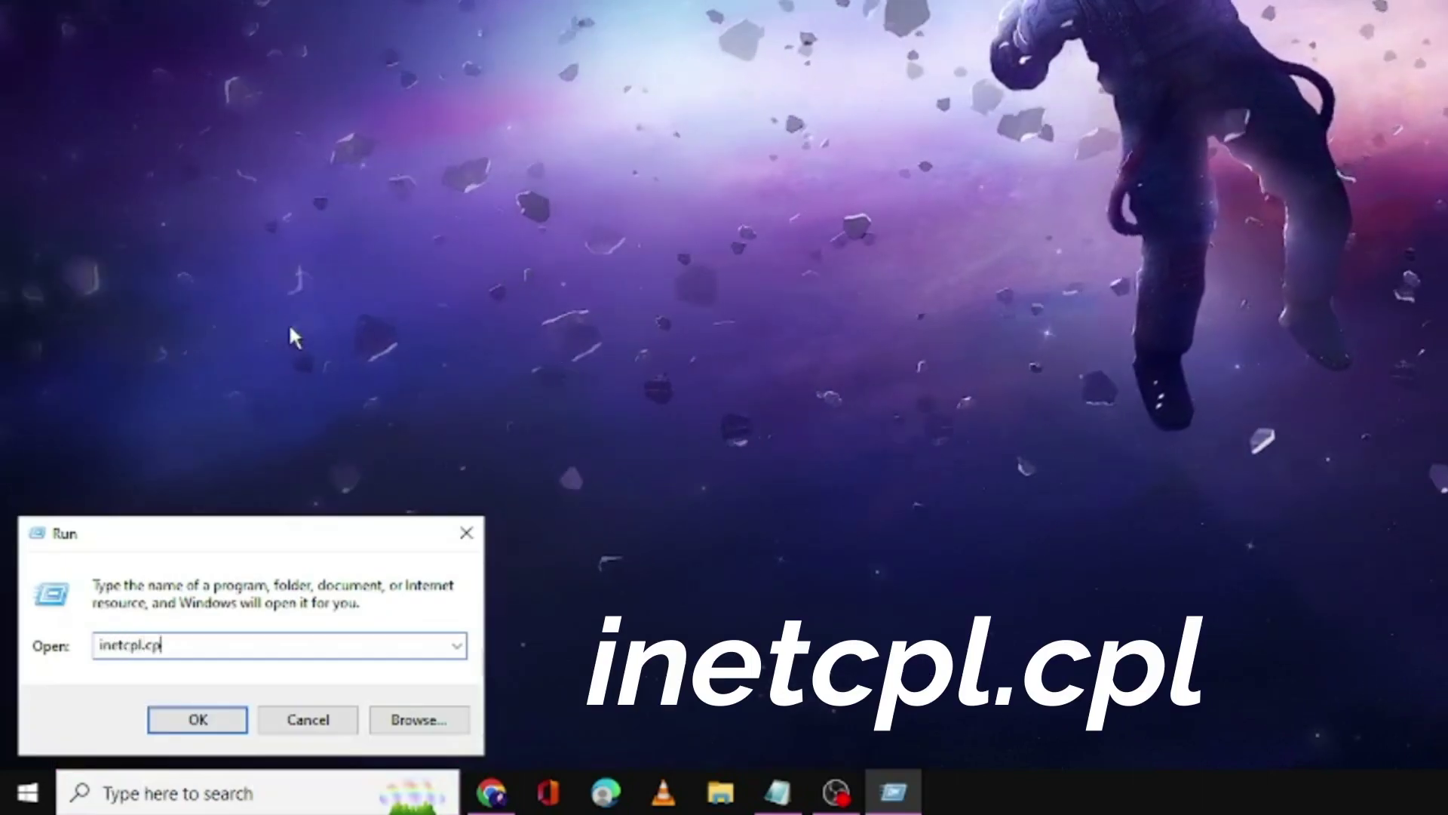
key(Return)
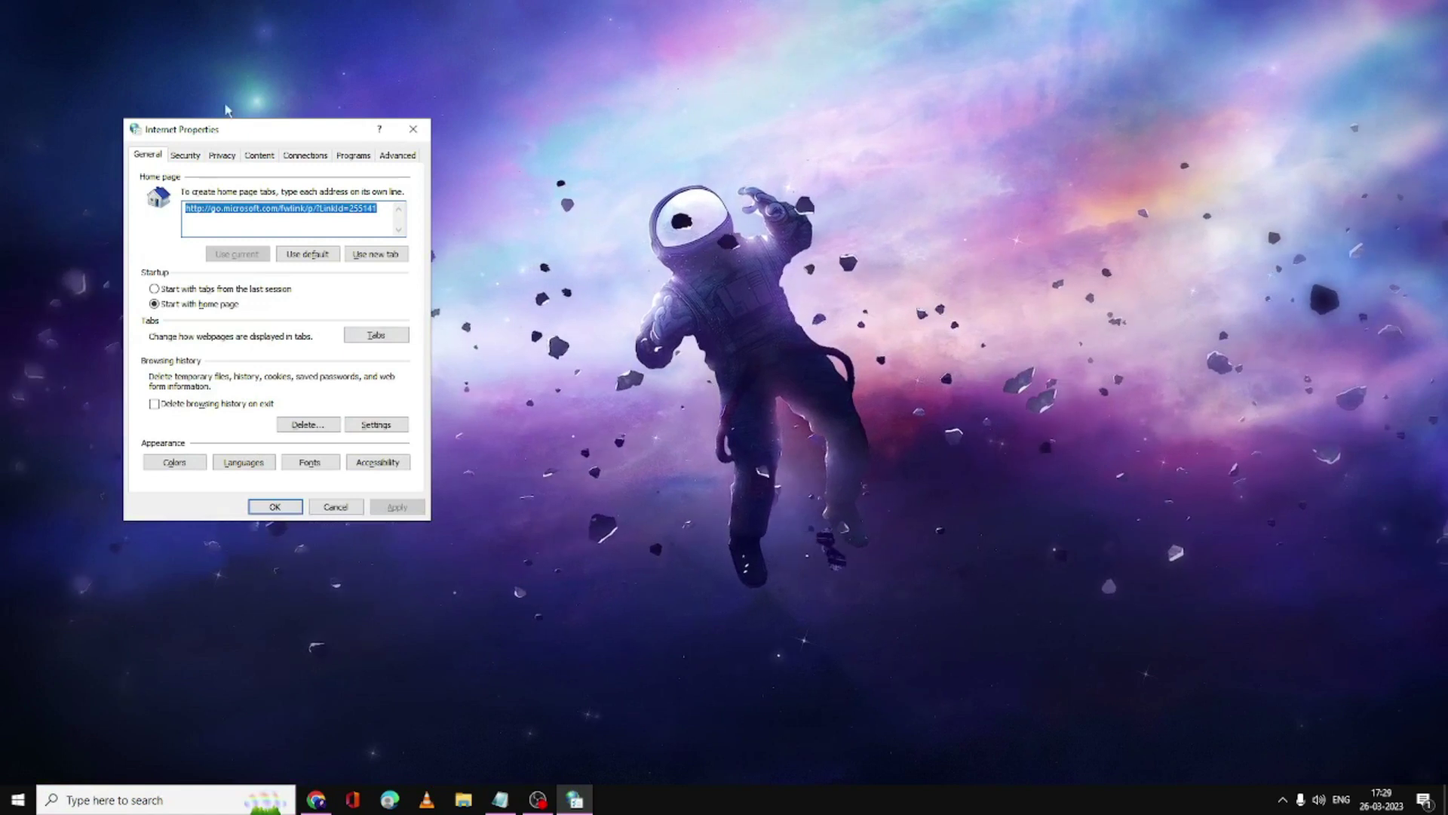
drag(292, 132, 664, 222)
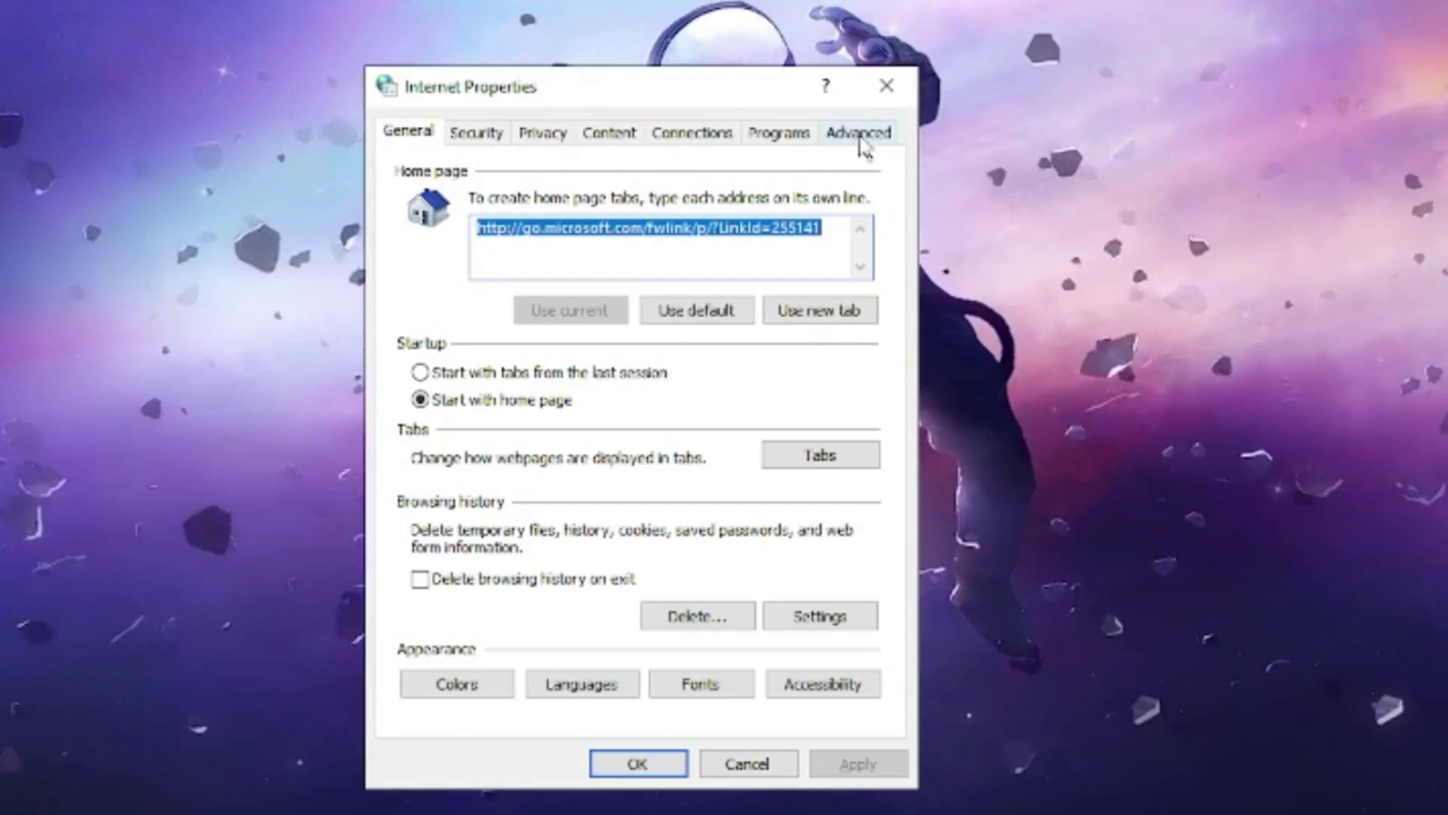
Step: Reset Internet Explorer settings on the Advanced tab, including personal settings, and close the windows
click(864, 136)
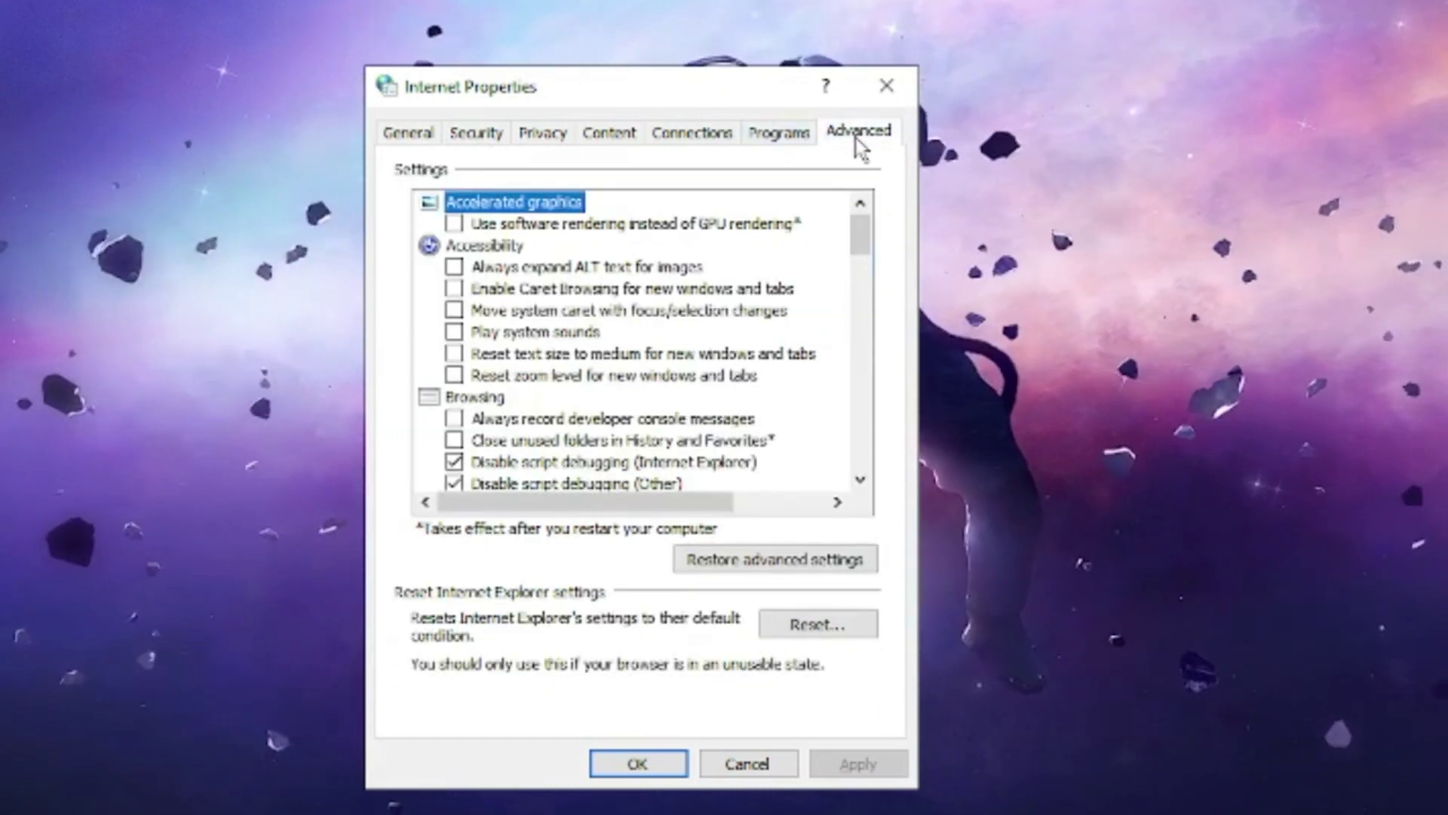
click(820, 629)
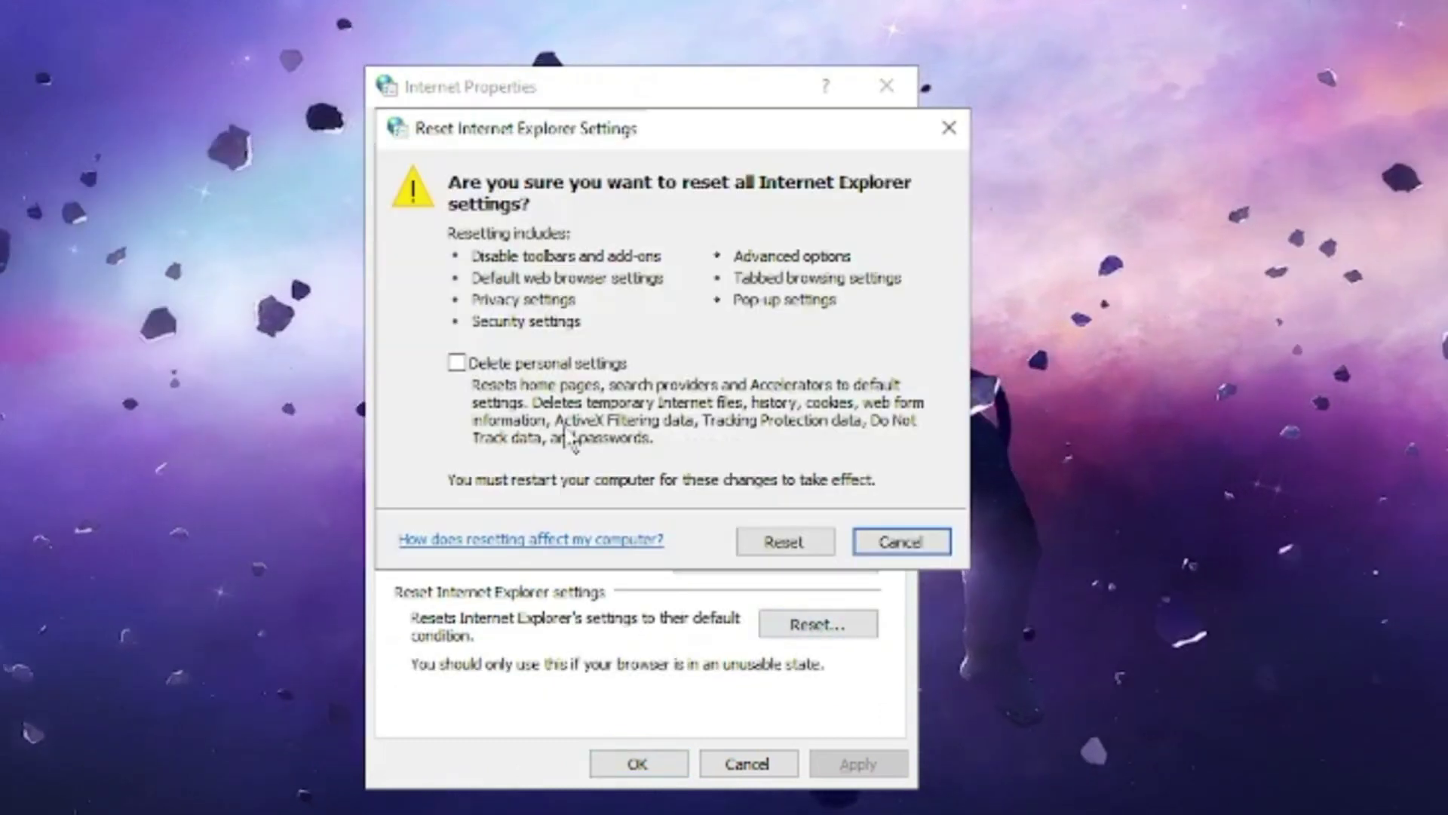
click(468, 368)
click(804, 549)
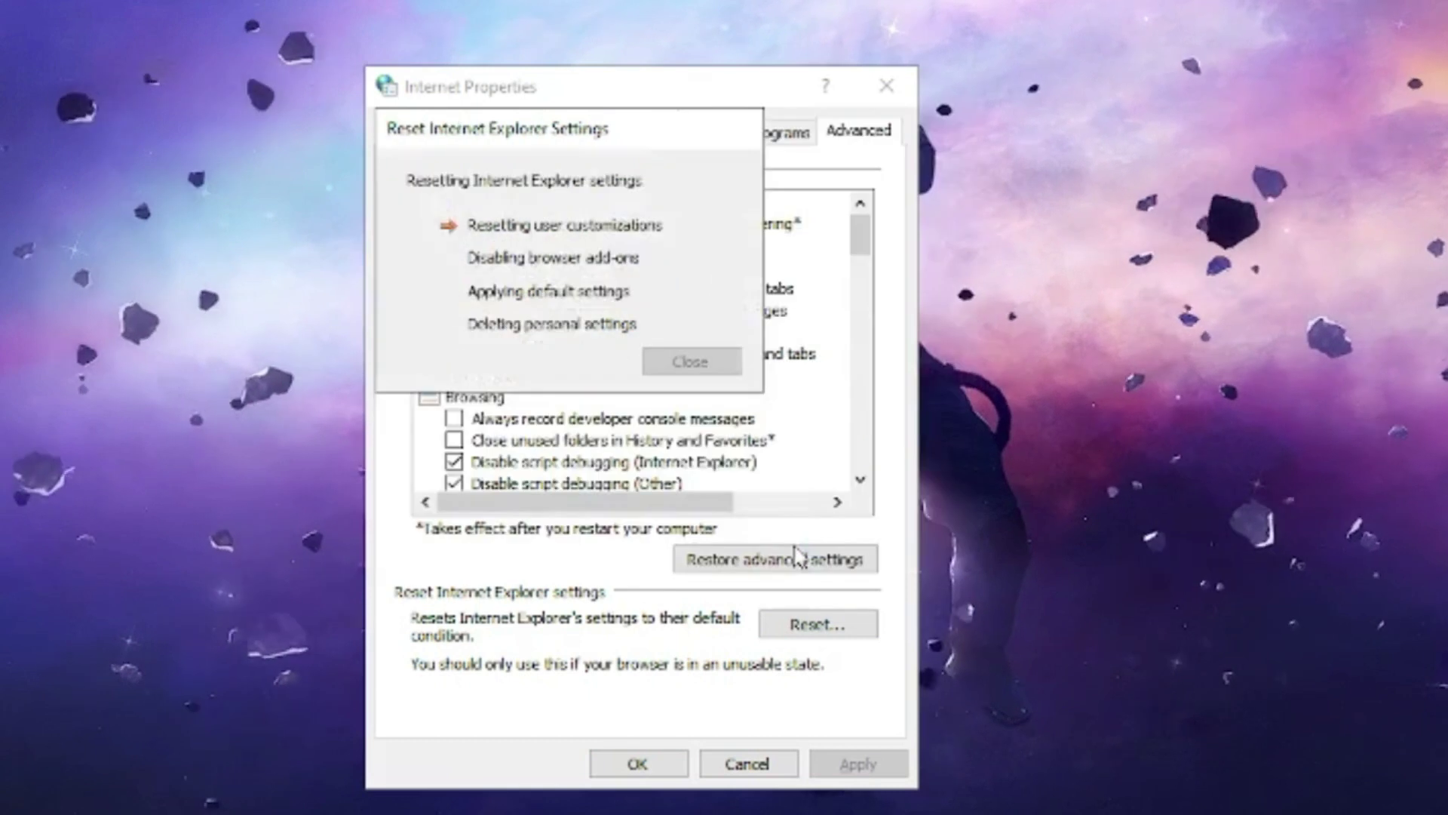
click(690, 361)
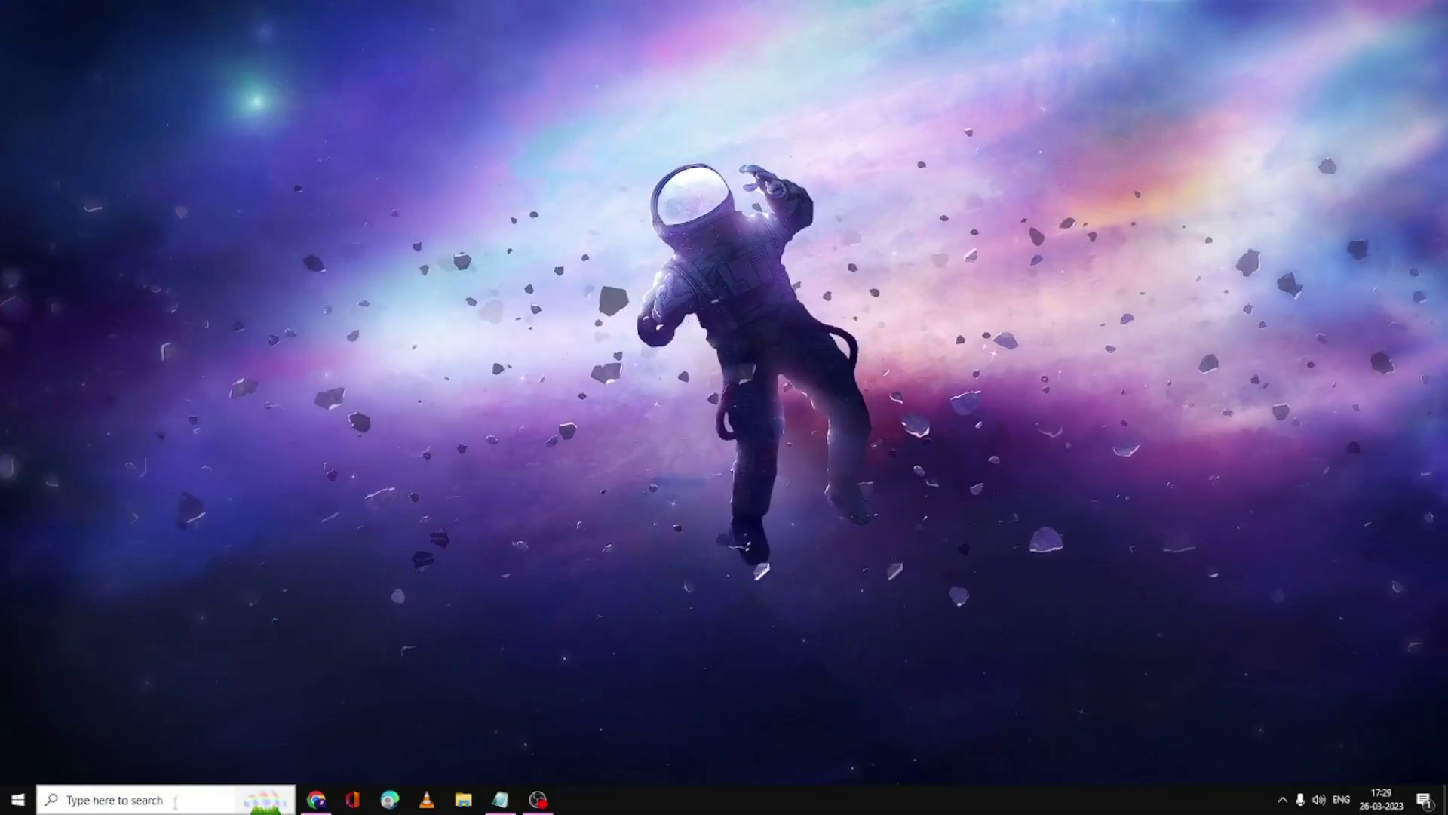
click(151, 797)
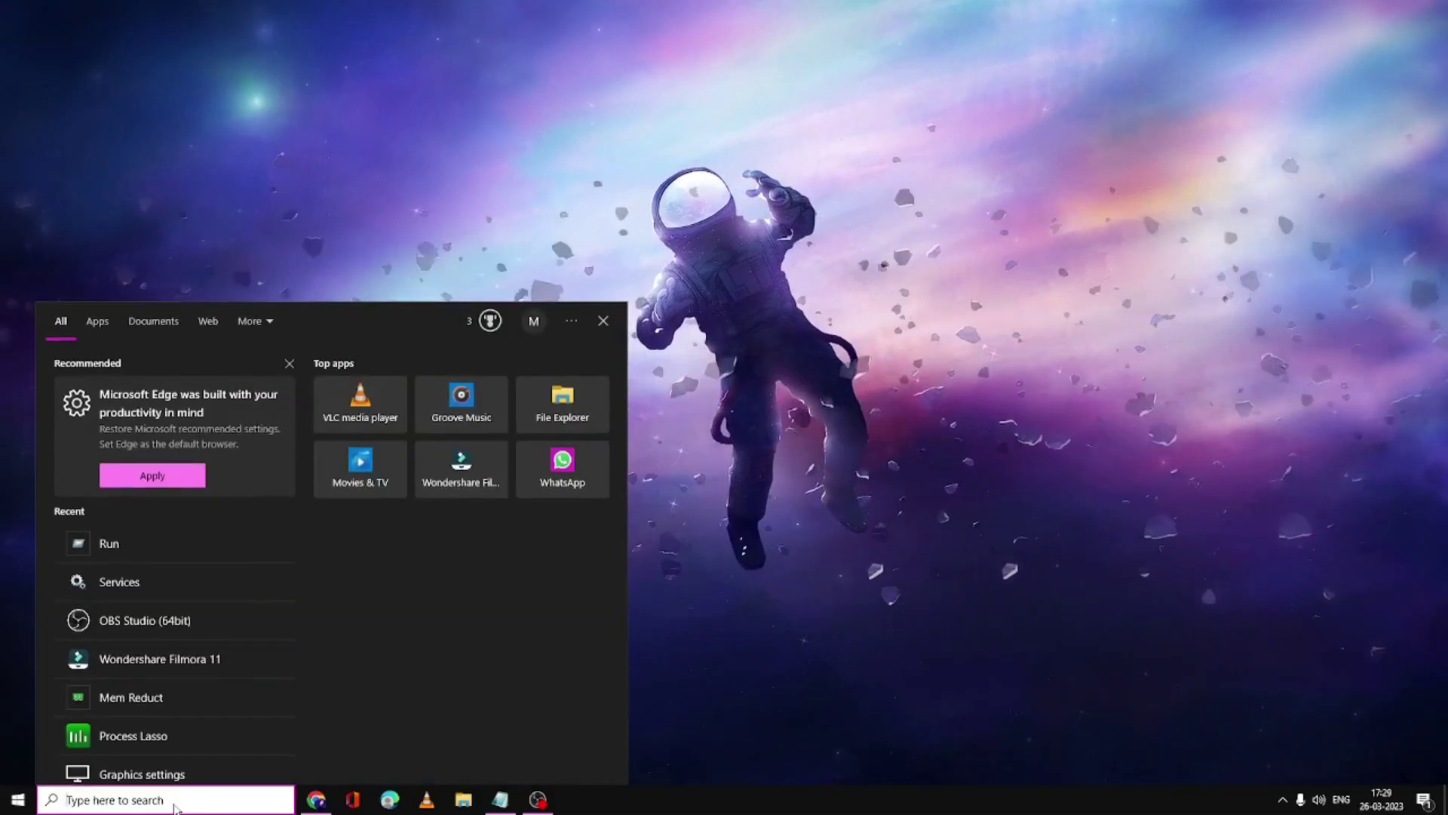
text(network)
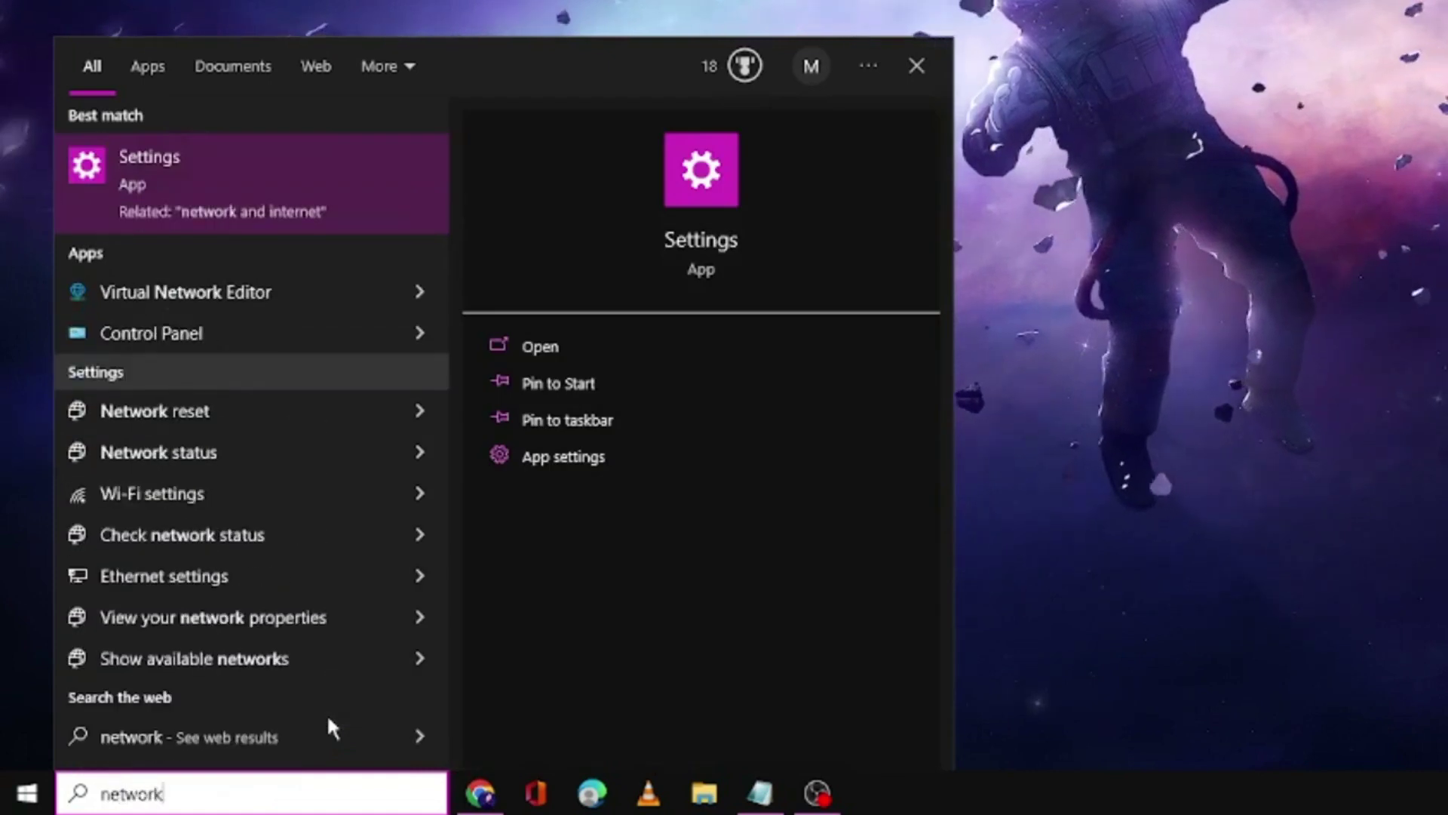
text( resetr)
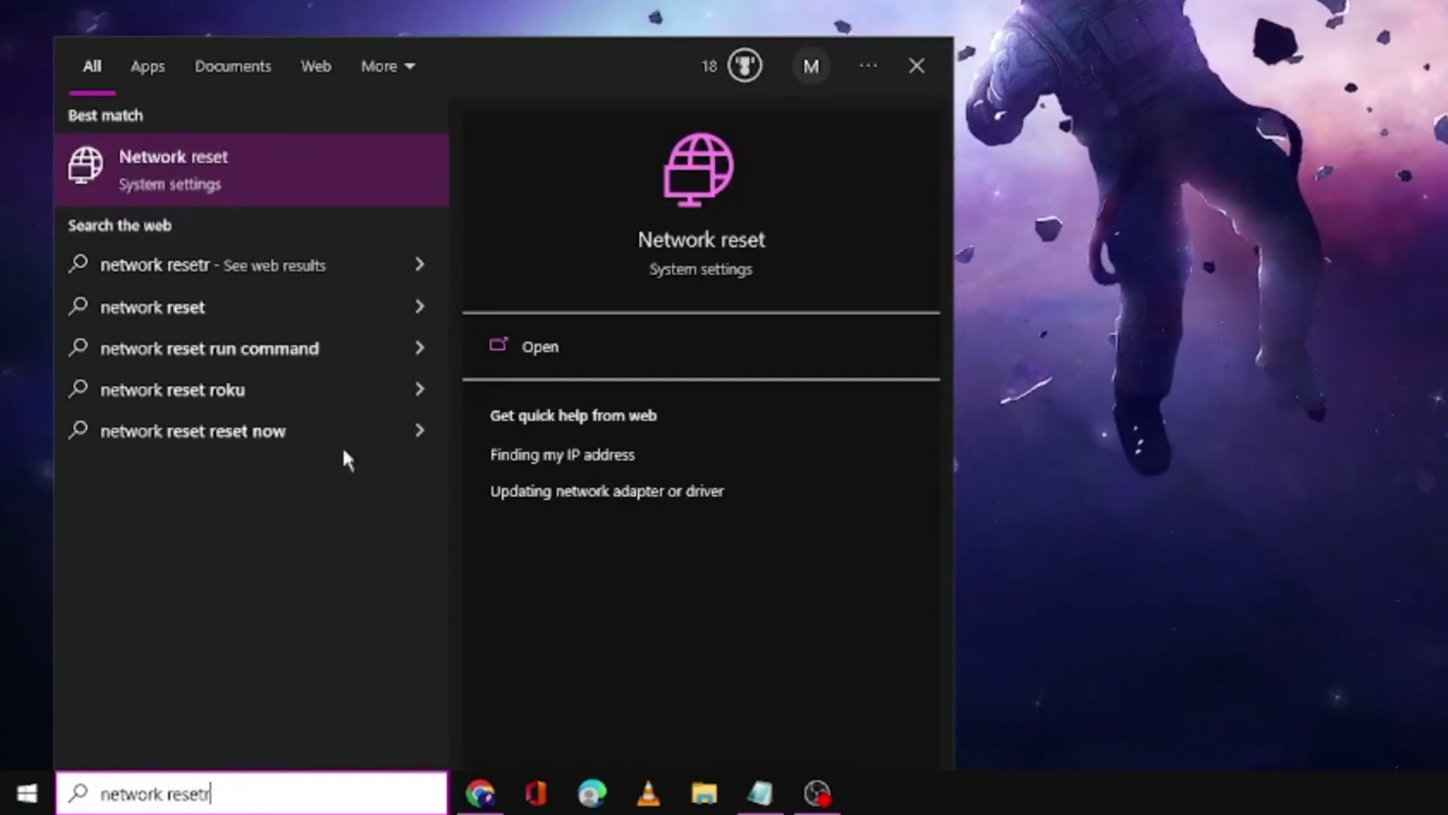
click(212, 171)
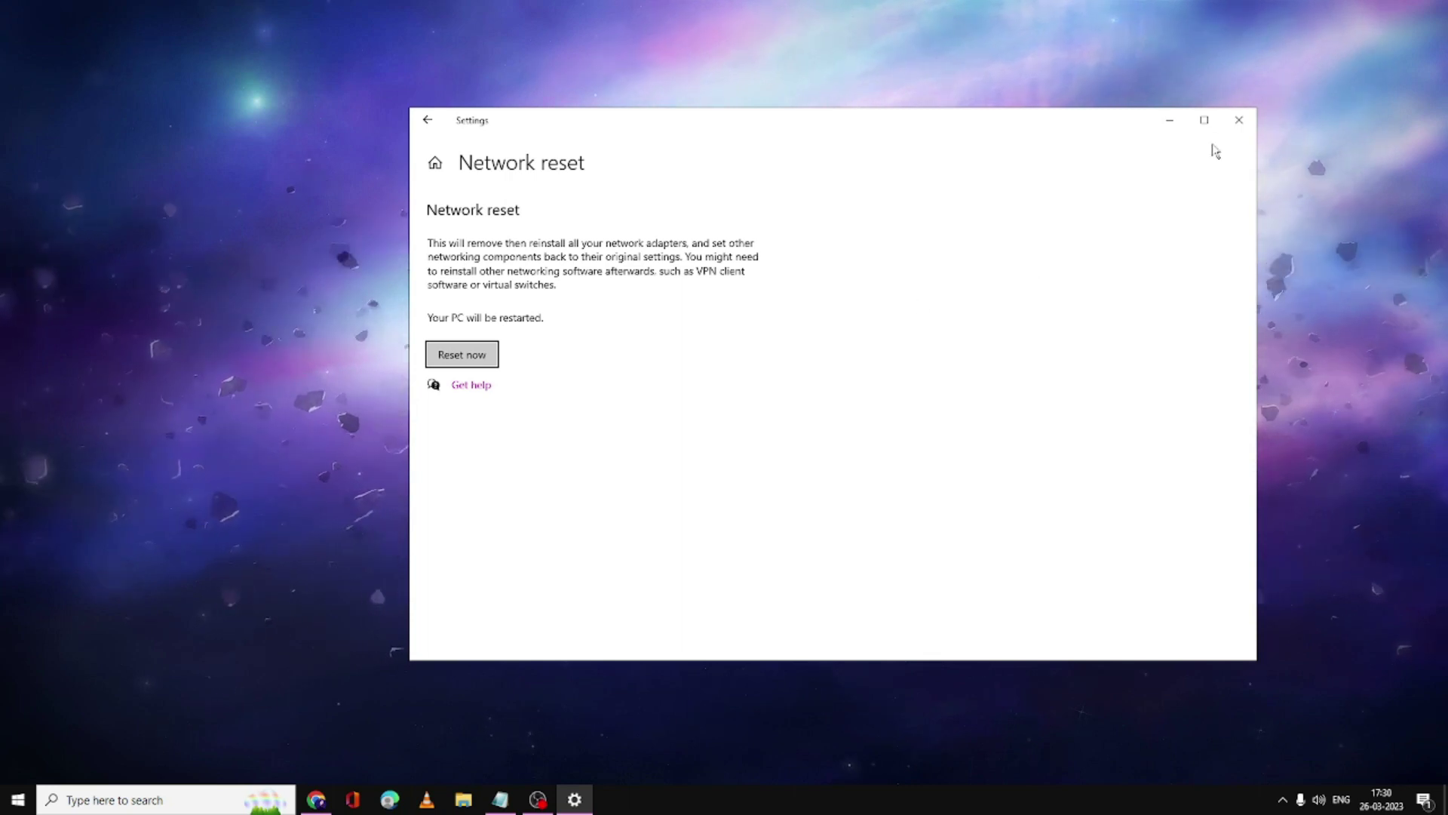
click(1240, 122)
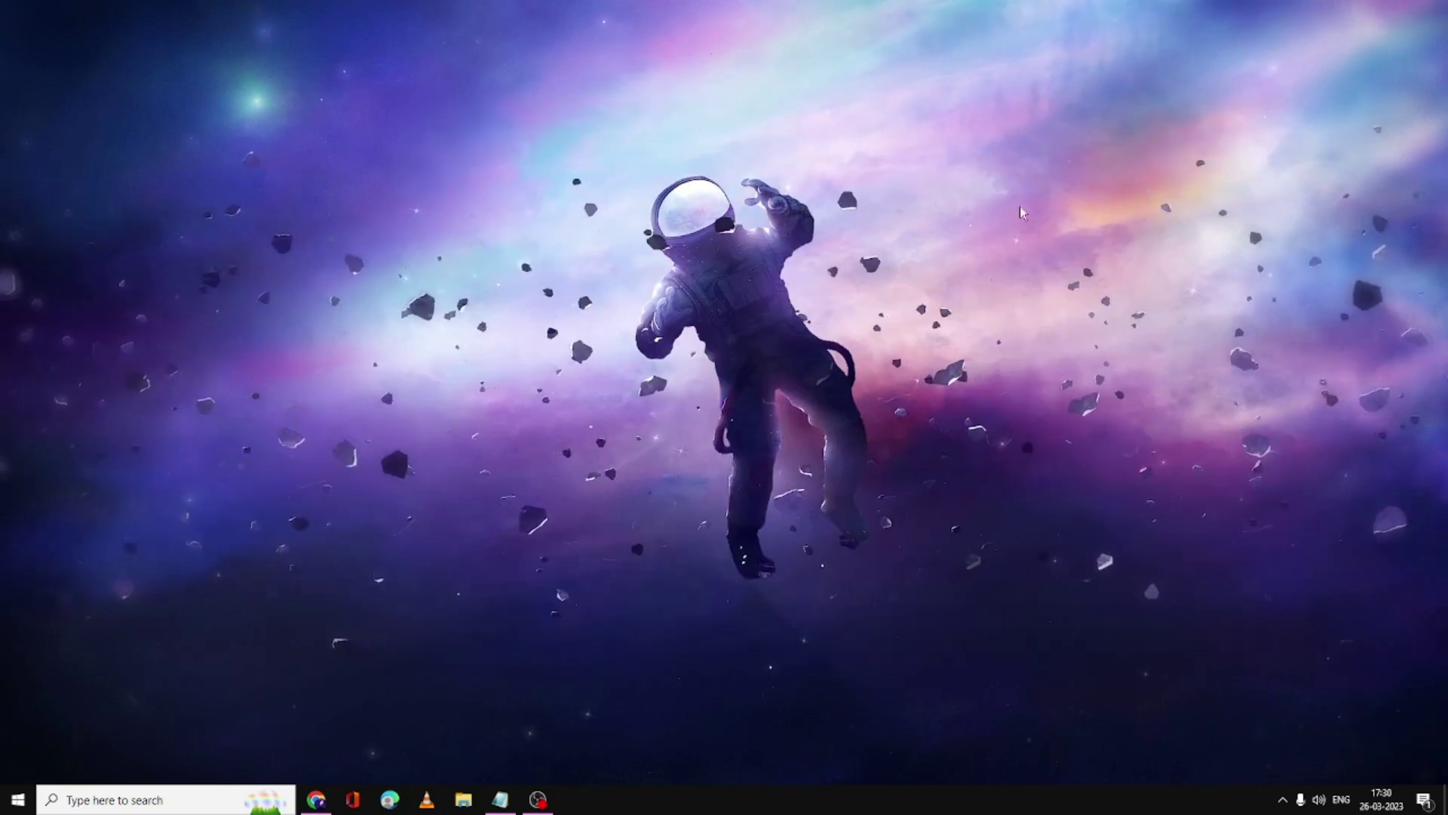
Step: Launch Command Prompt as administrator from the 'cmd' search result
click(164, 801)
text(cmd)
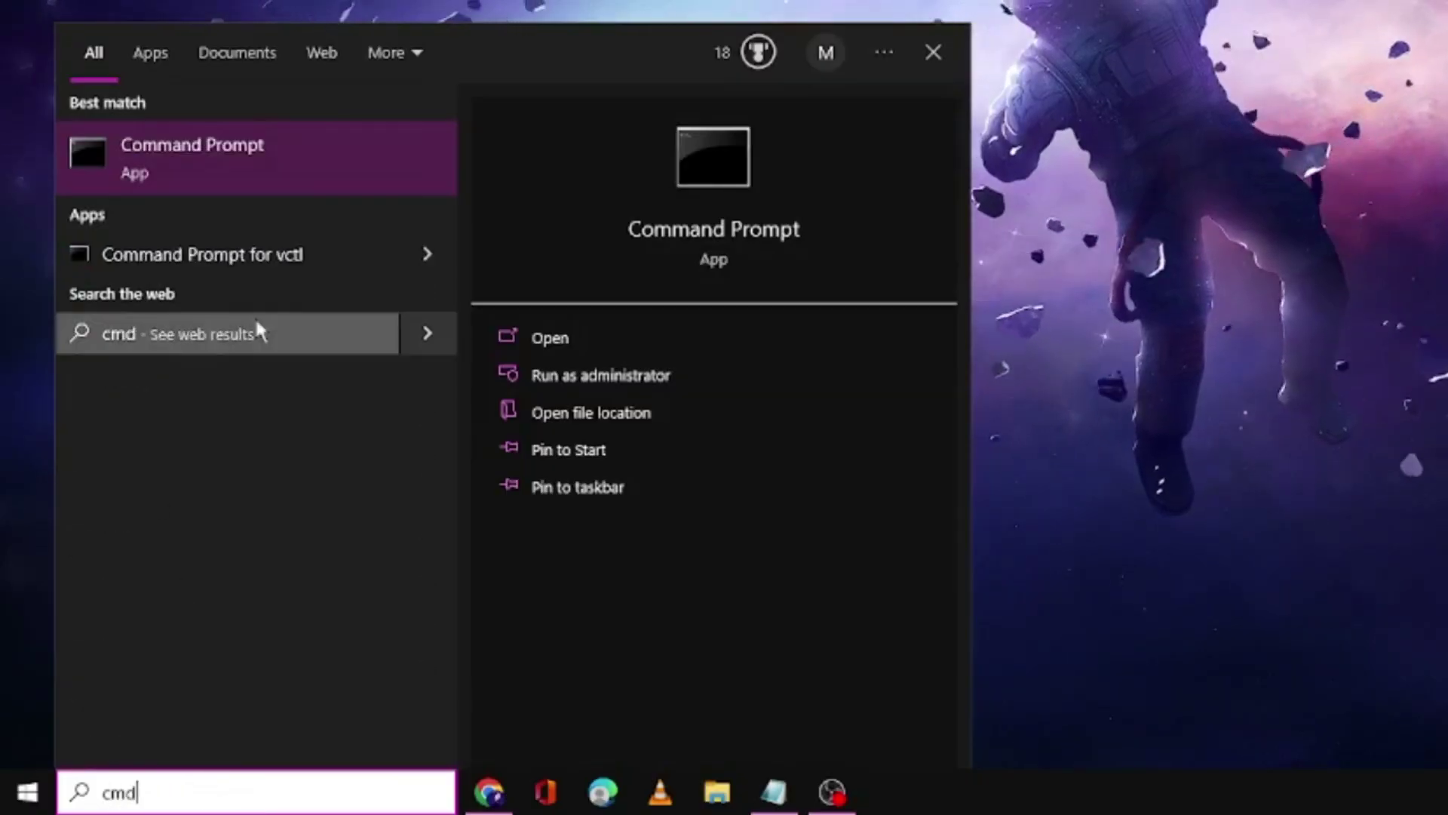
right_click(272, 169)
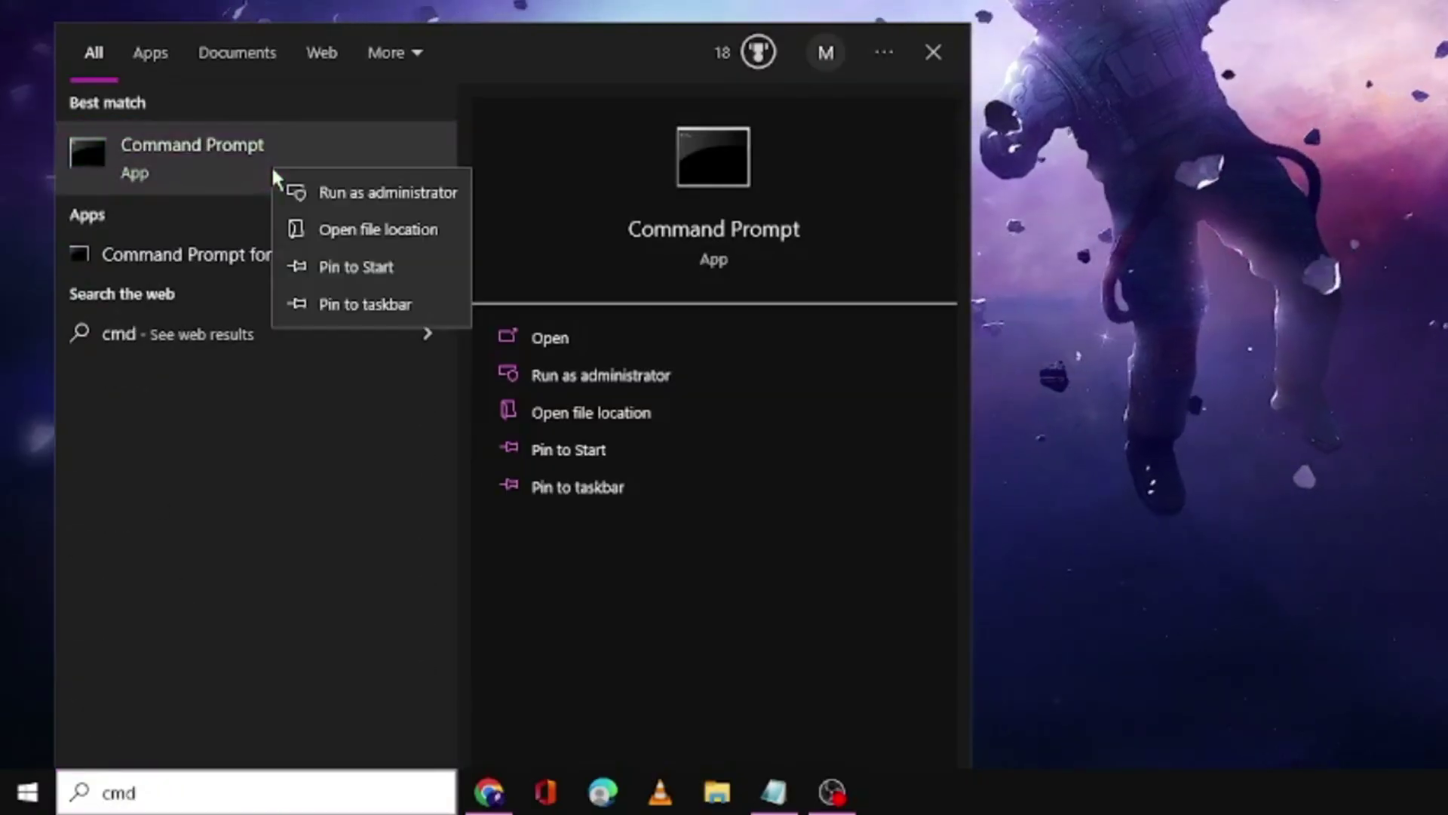
click(375, 195)
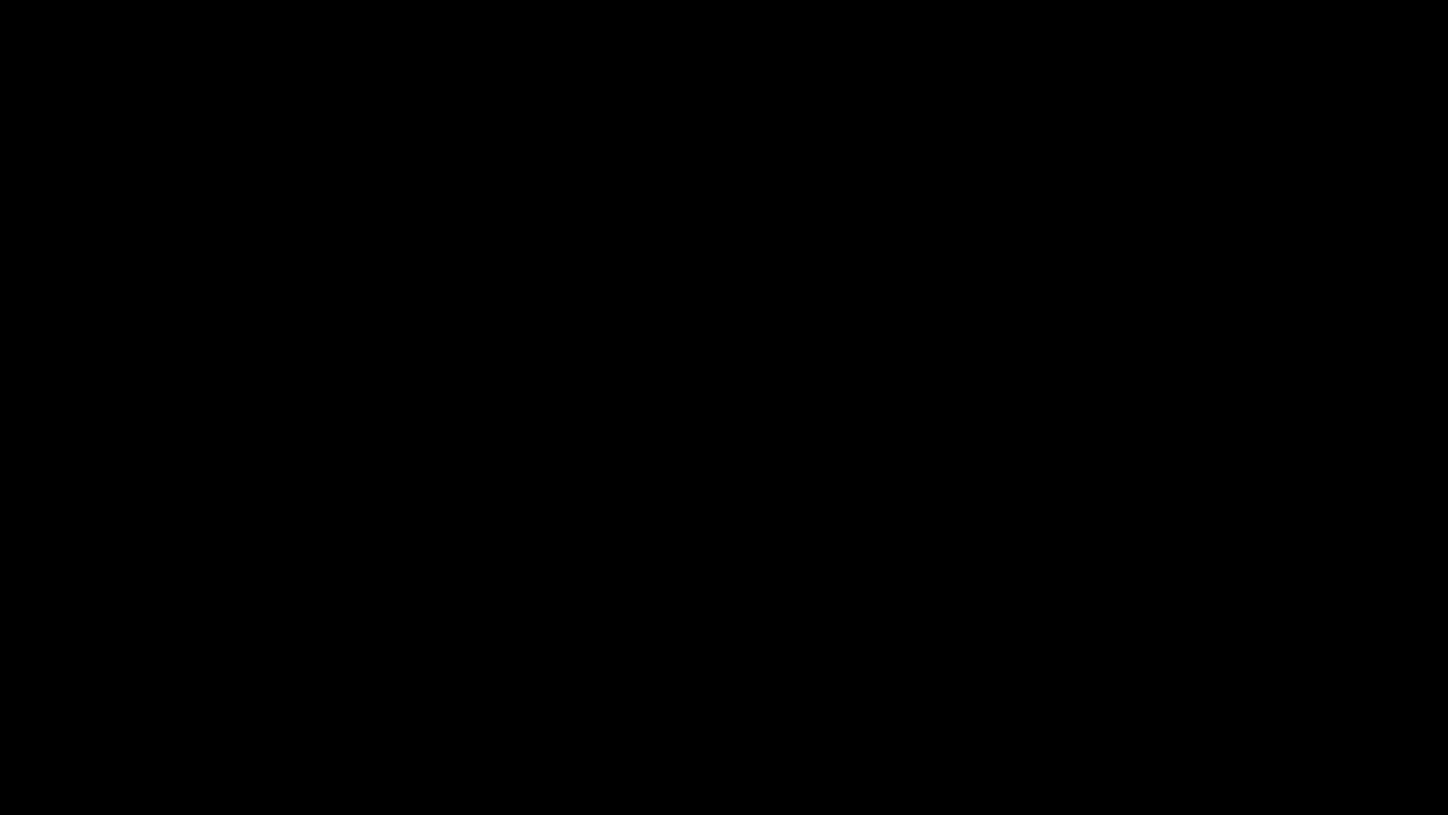
Step: Run netsh winsock reset in the administrator console to reset the Winsock Catalog
drag(440, 148, 727, 226)
click(683, 311)
text(ne)
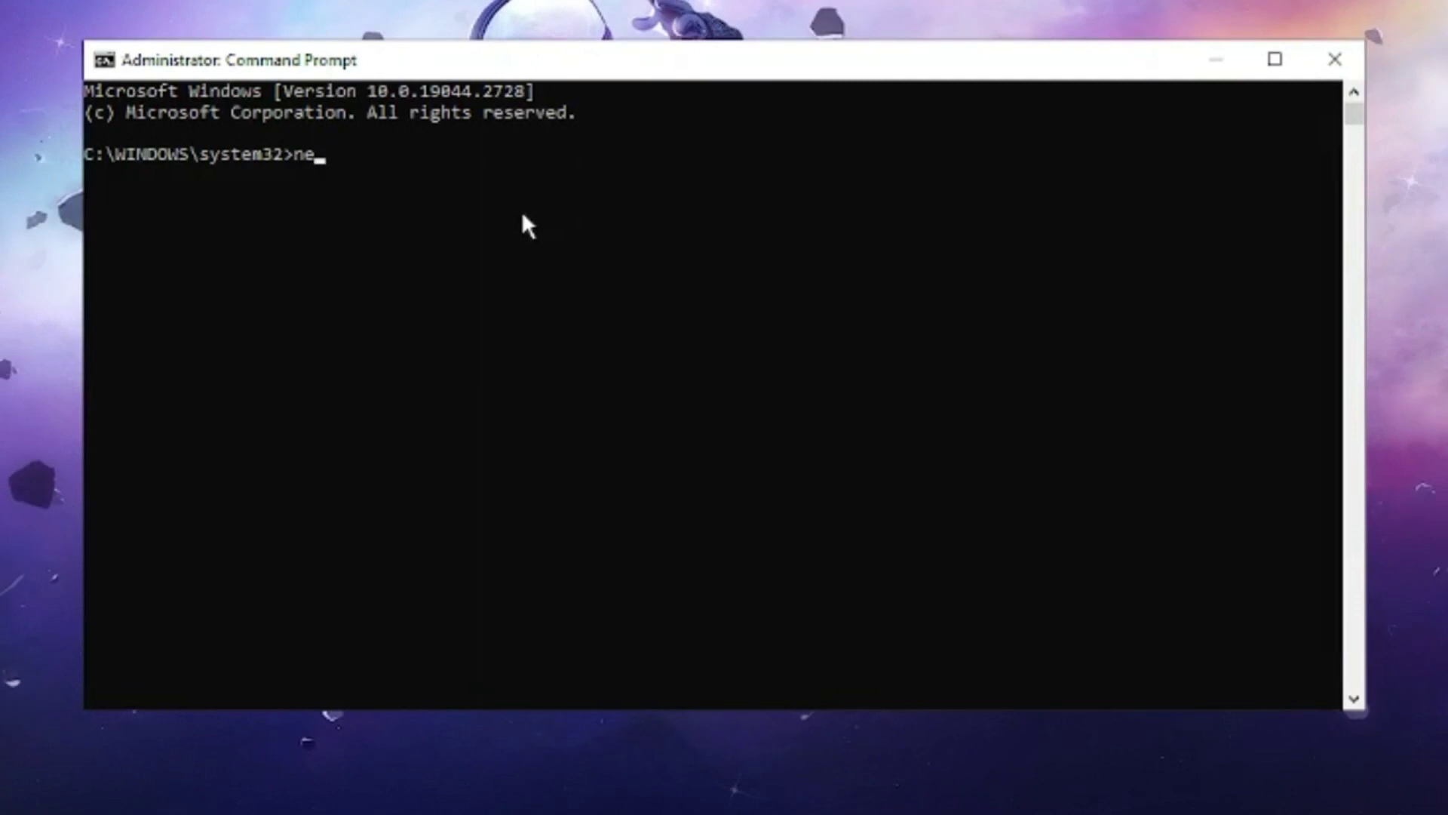
text(tsh wi)
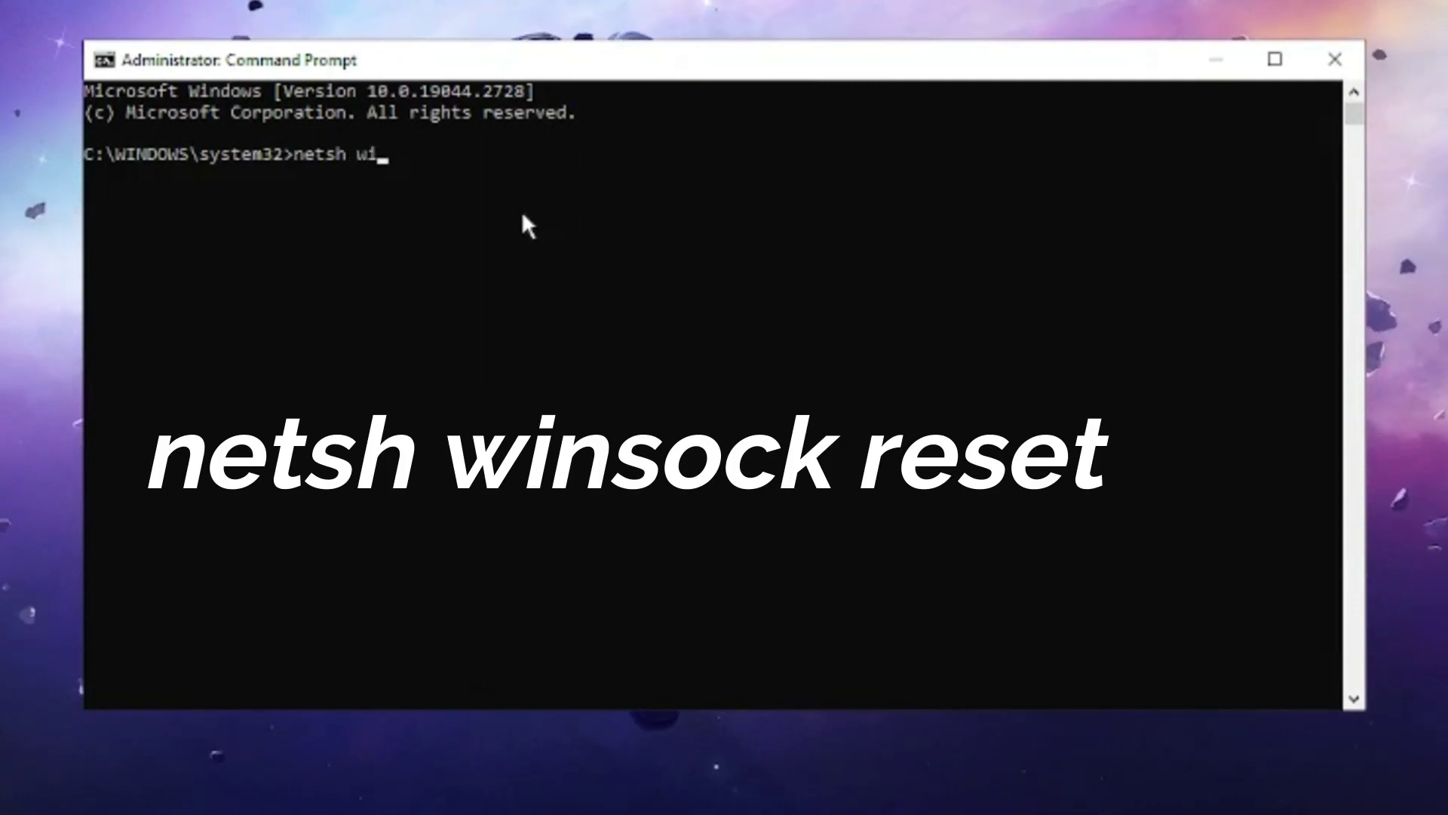
text(nsock reset)
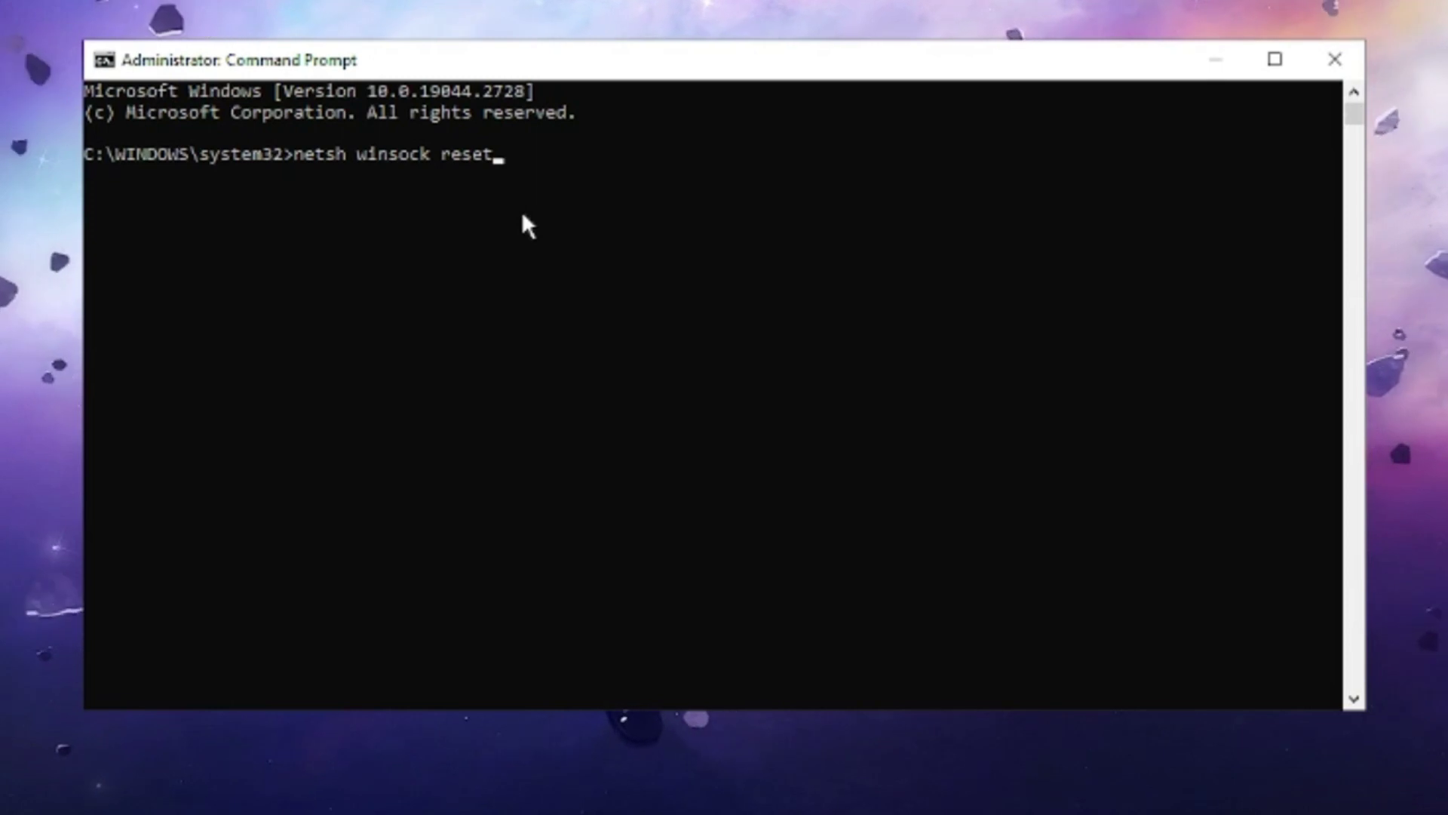
key(Return)
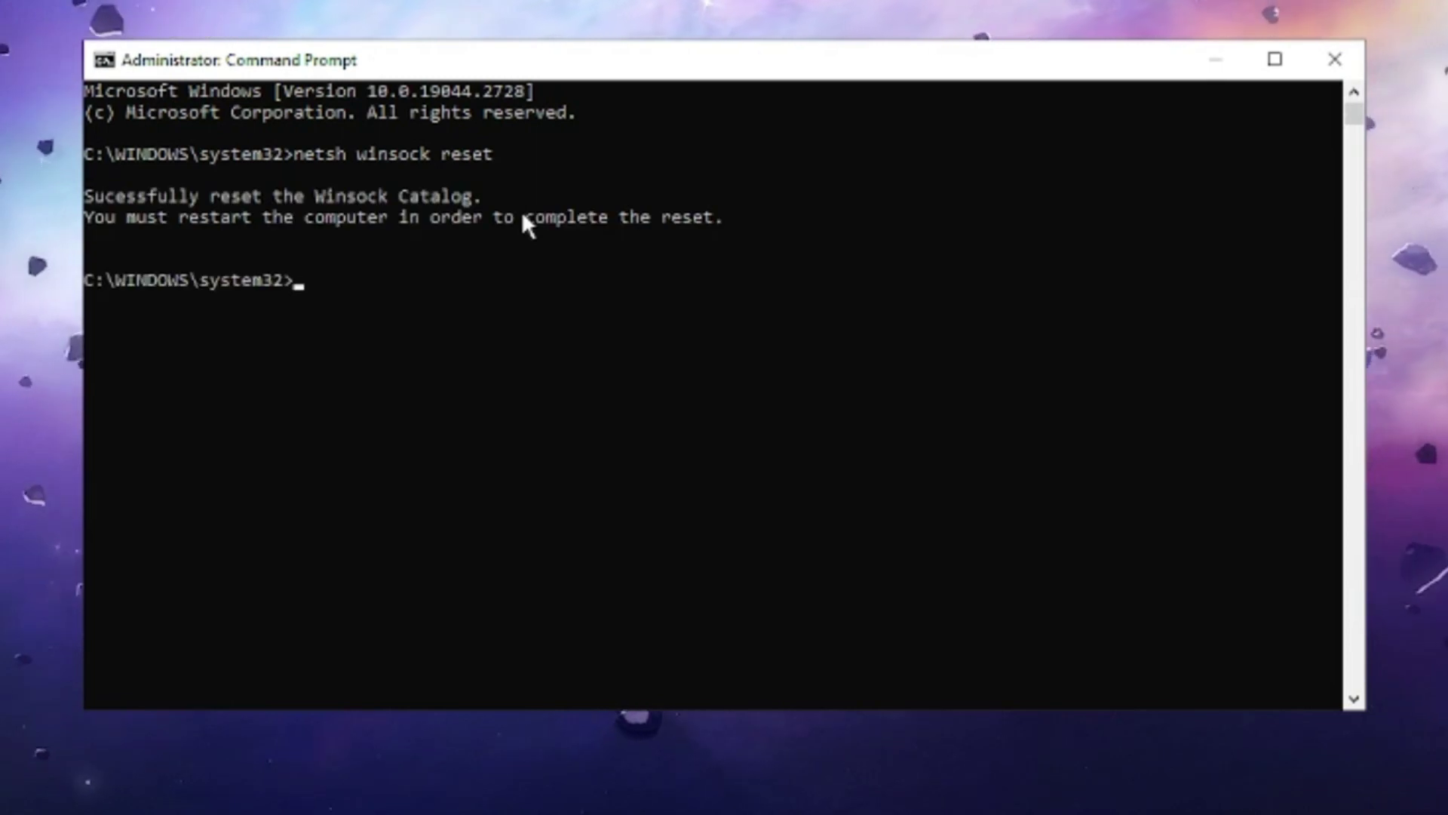
Step: Run netsh int ip reset log.txt and ipconfig /flushdns, then close the console
text(netsh )
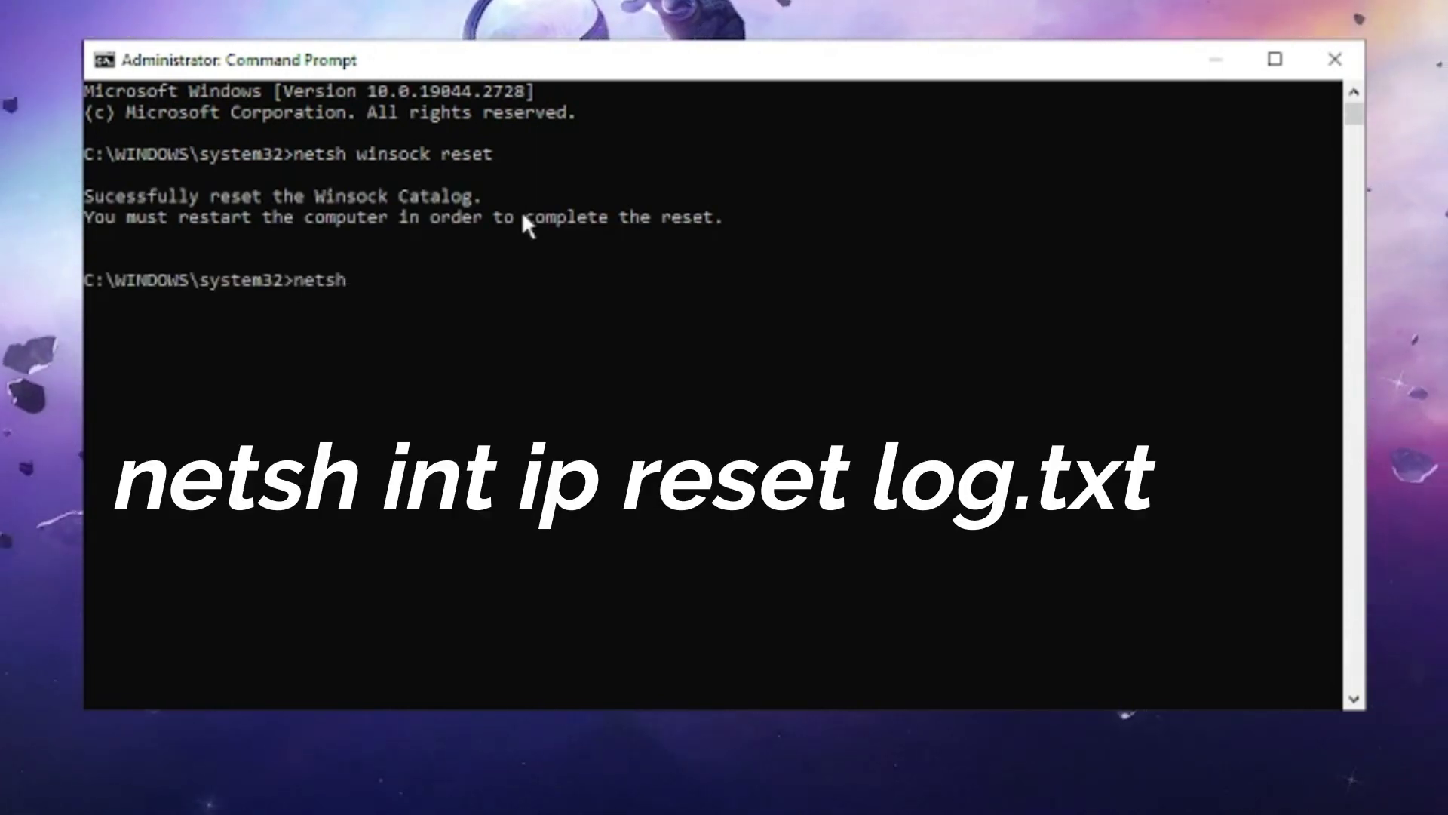
text(int ip)
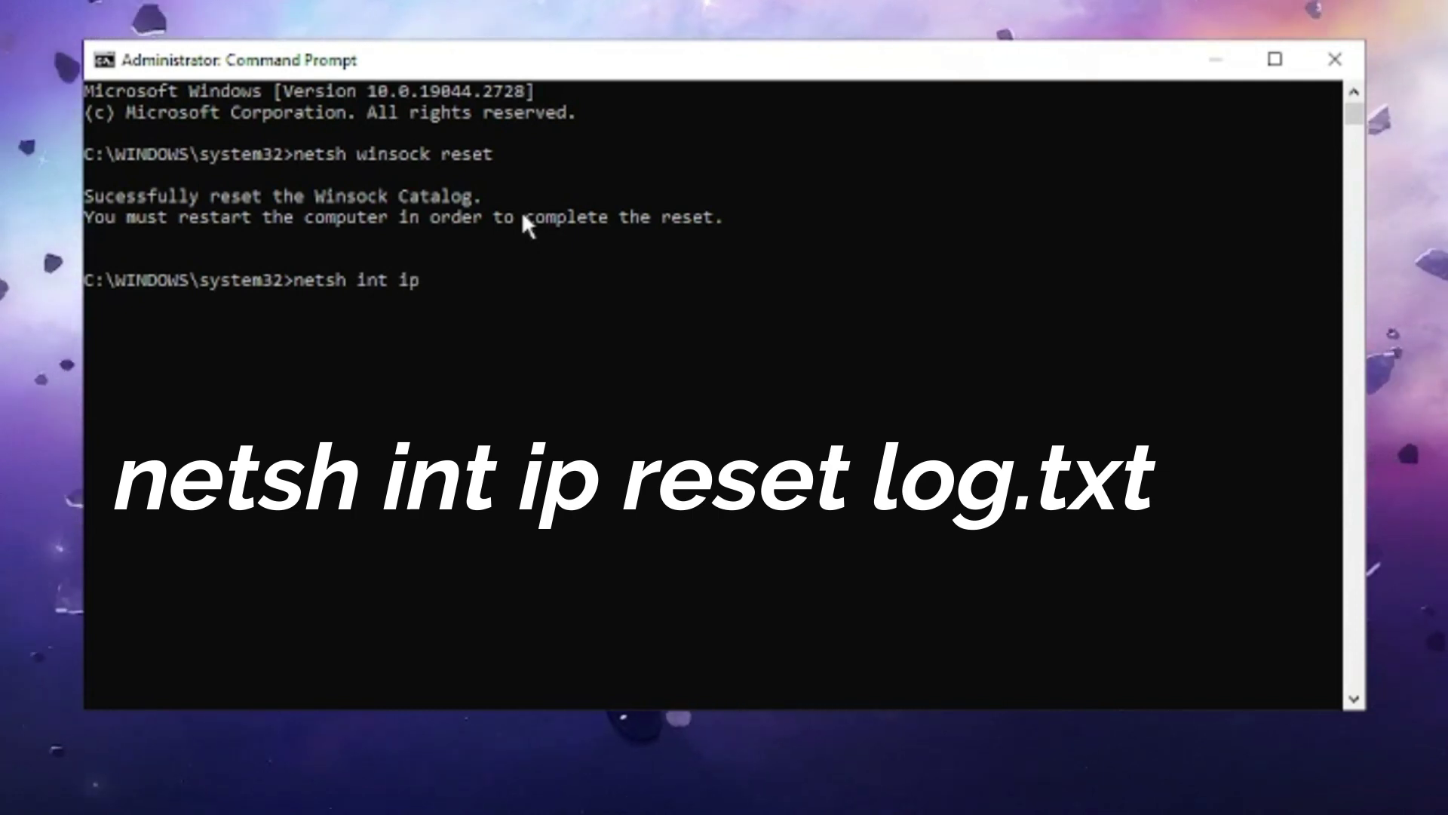
text( reset )
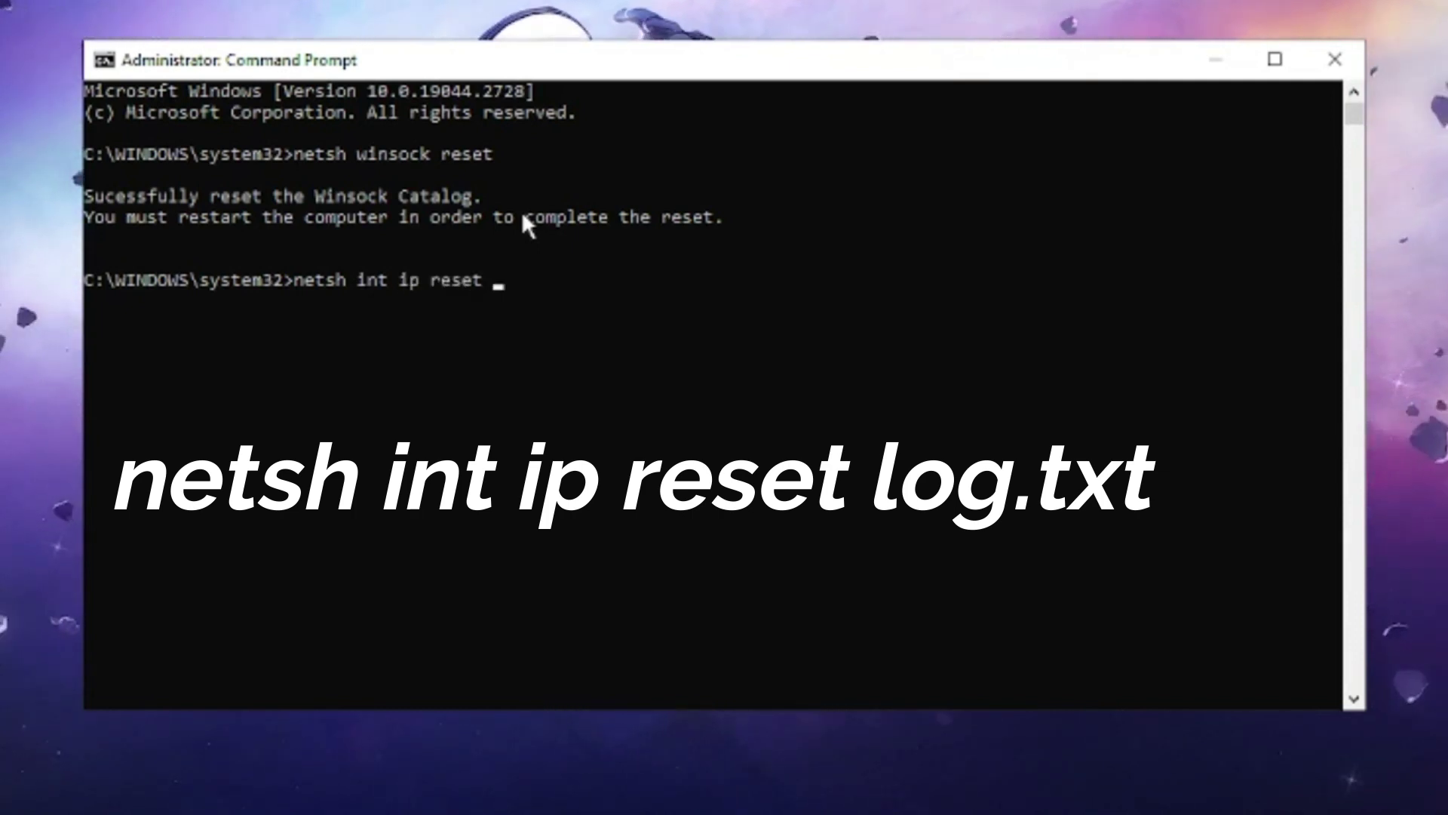
text(log.txt)
key(Return)
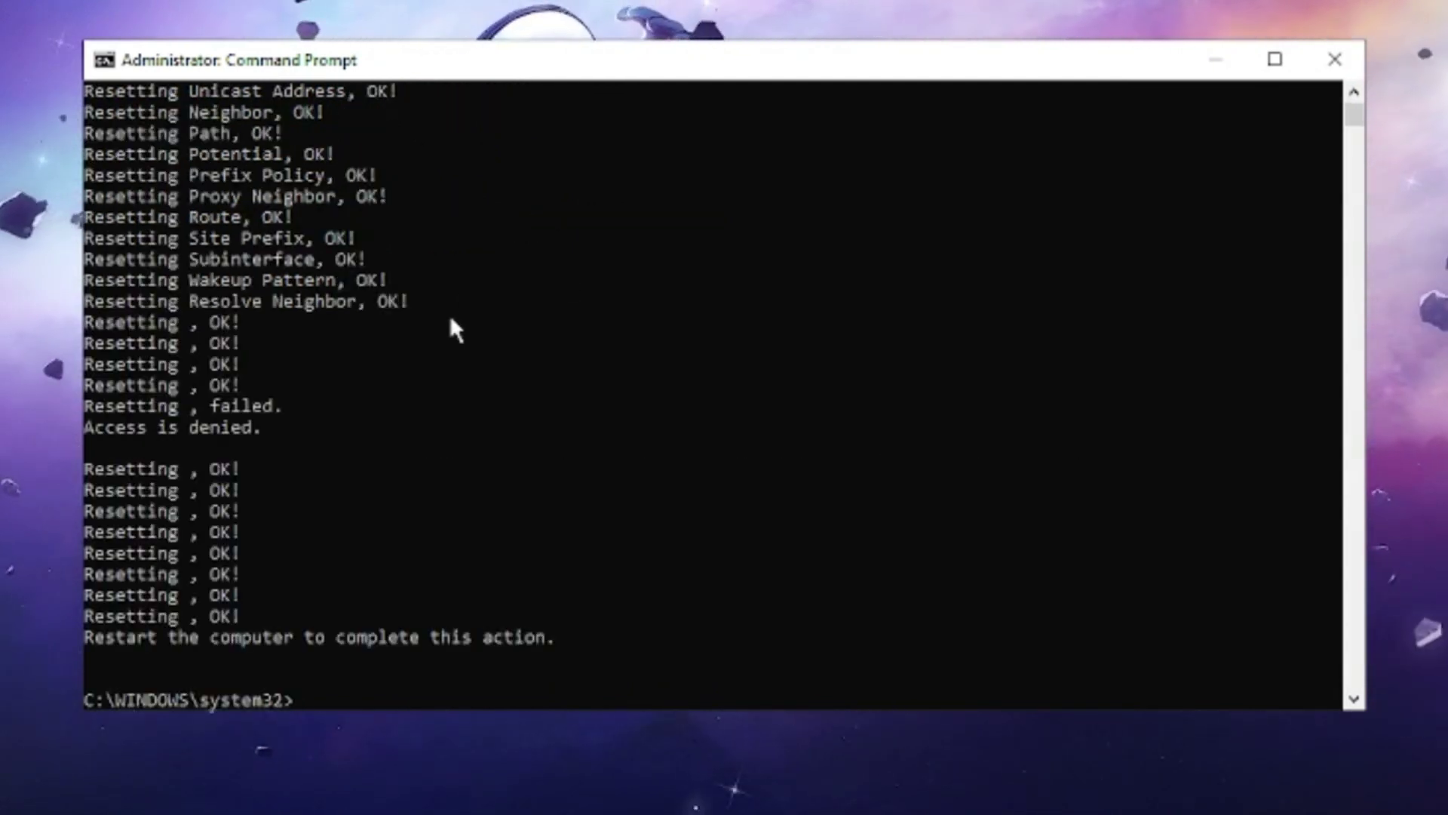
text(ipcon)
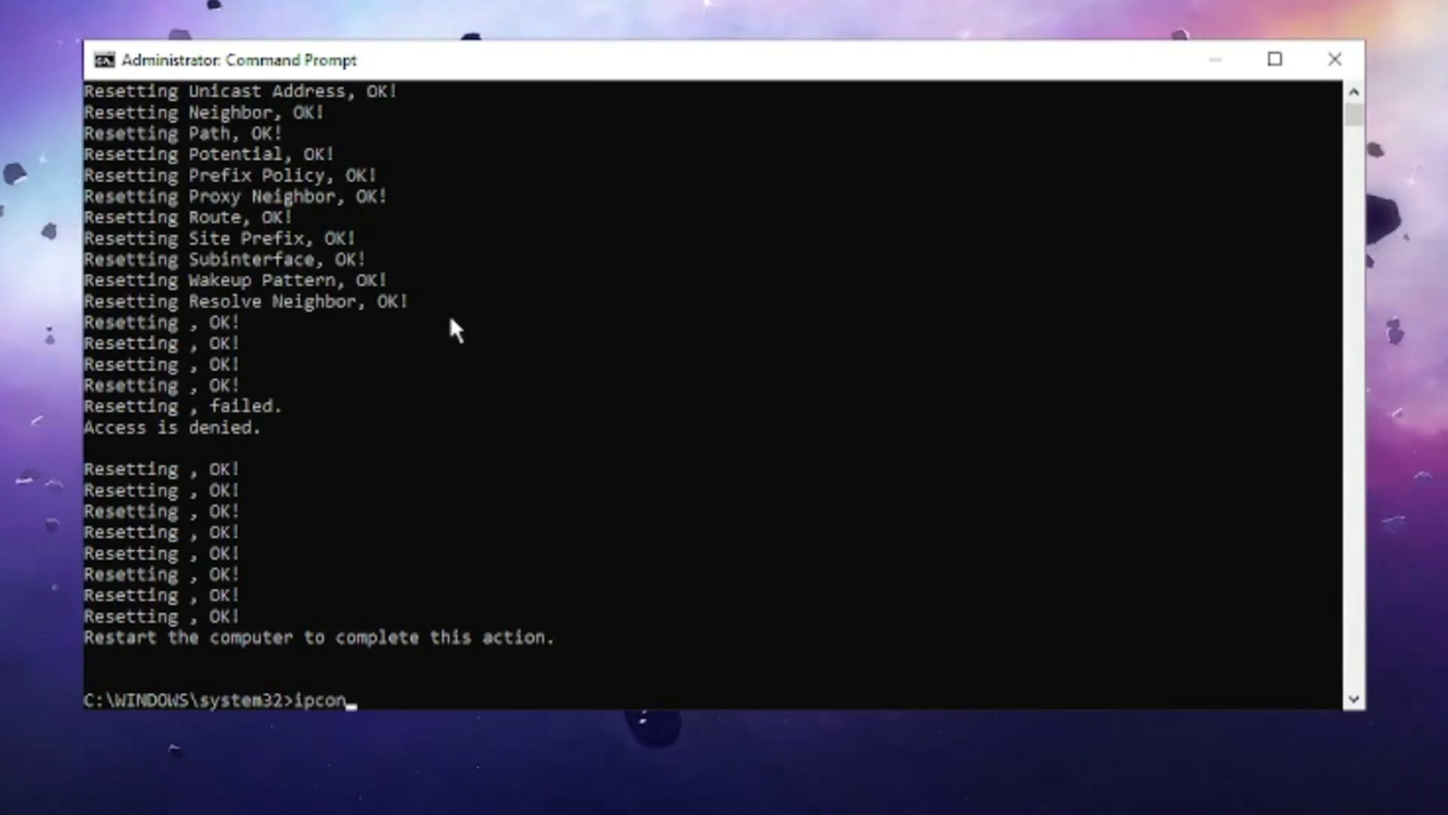
text(fig /fl)
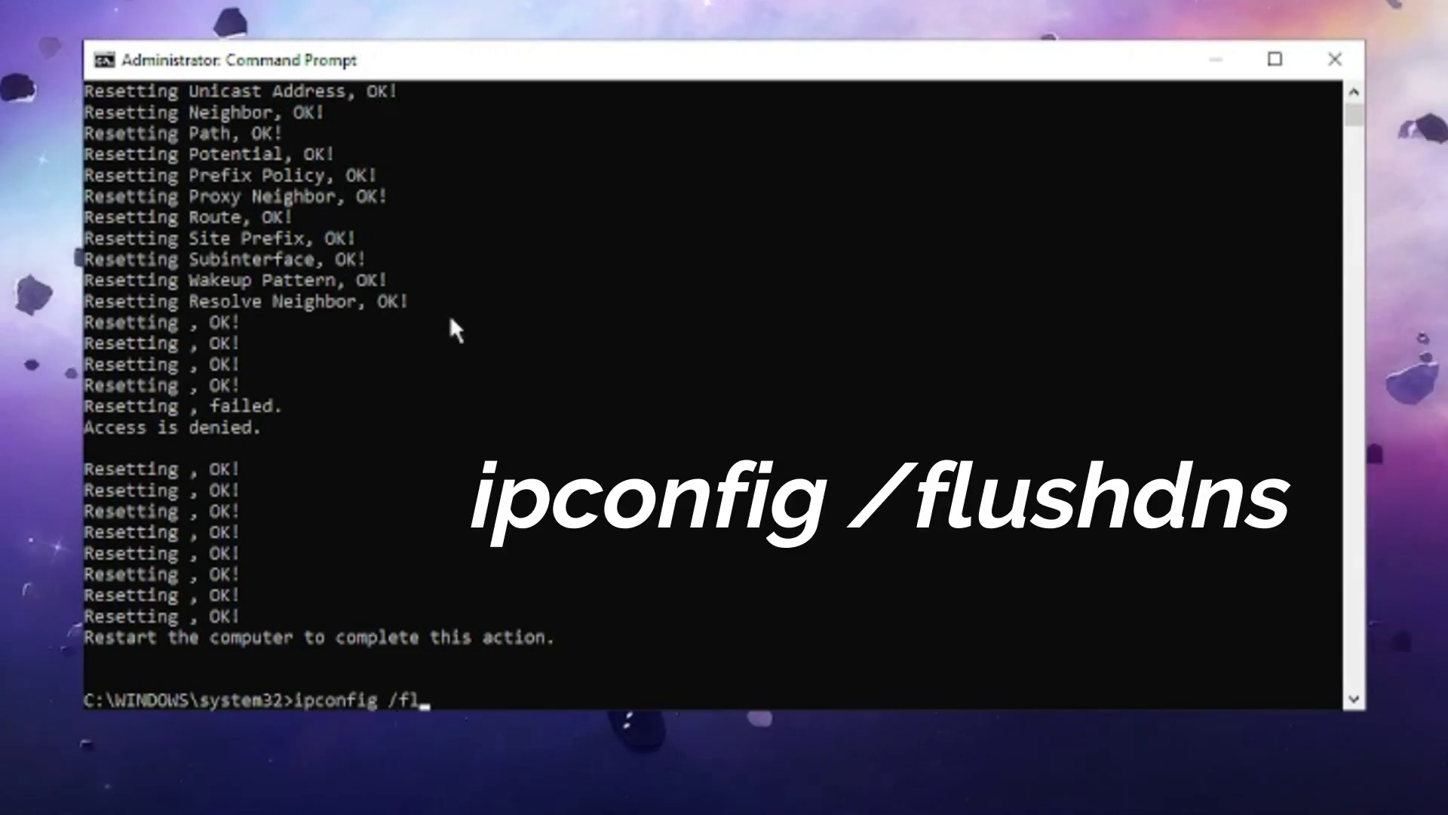
text(ushdns)
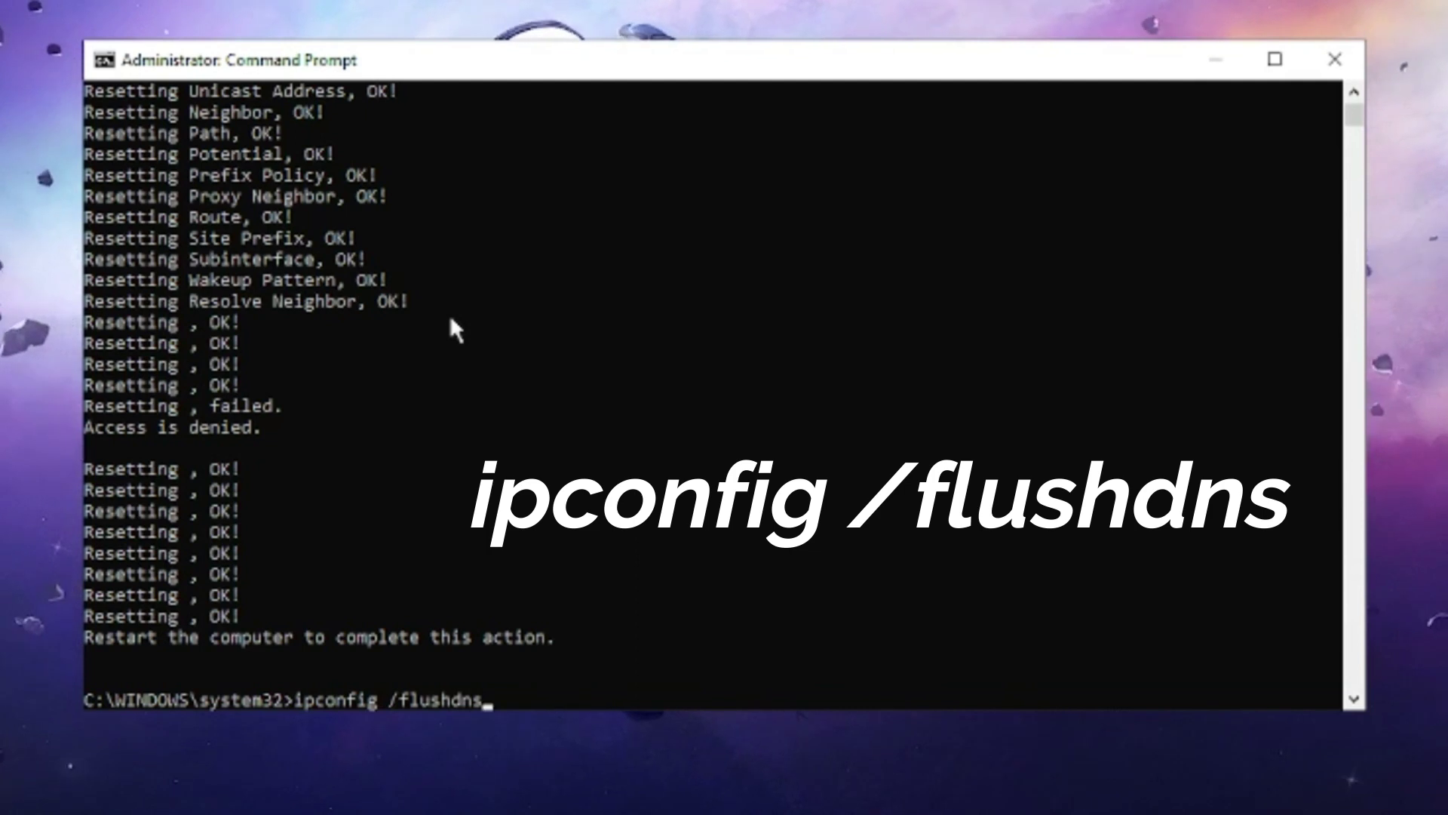
key(Return)
click(867, 468)
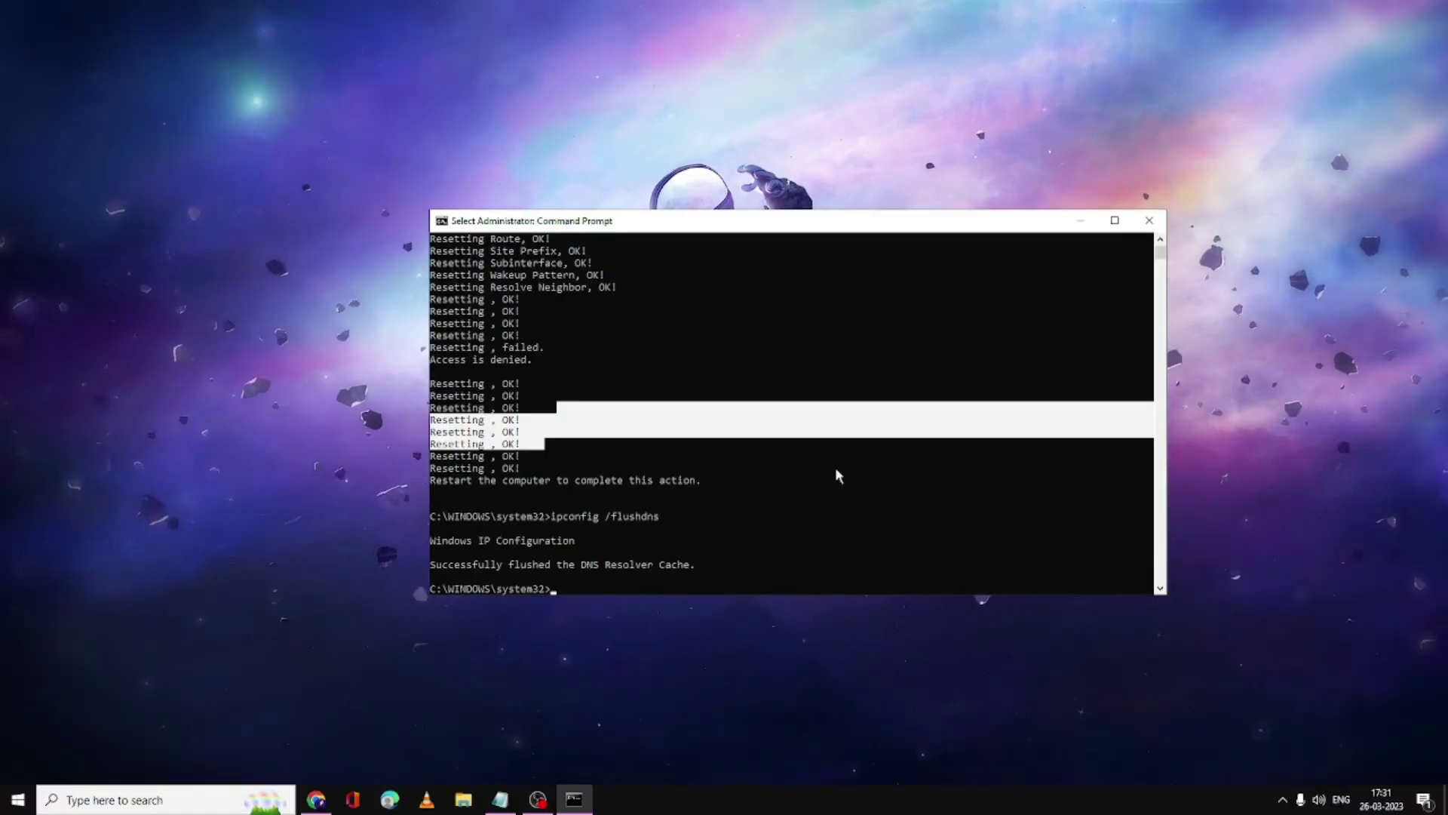
click(1149, 221)
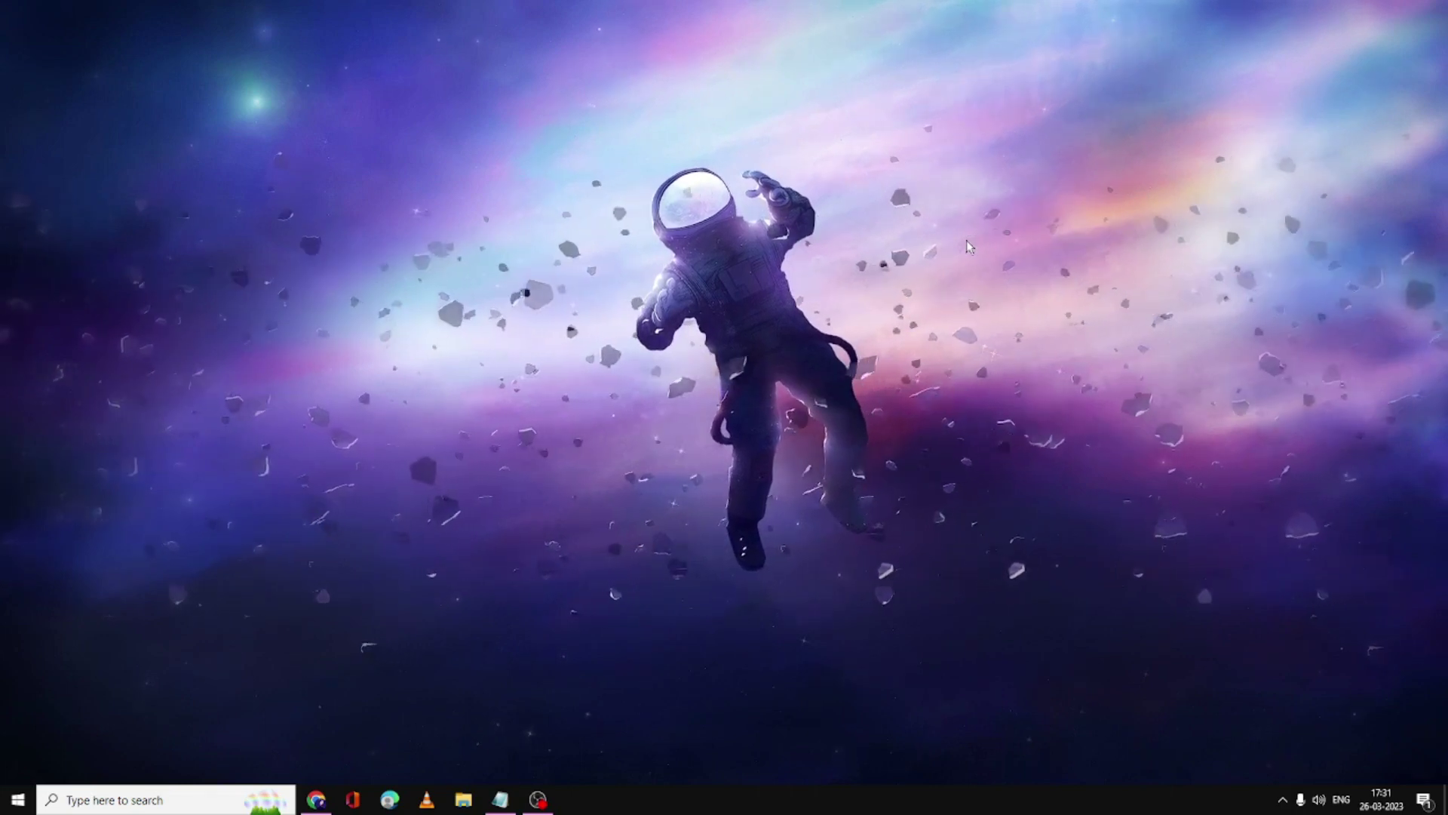
key(alt+space)
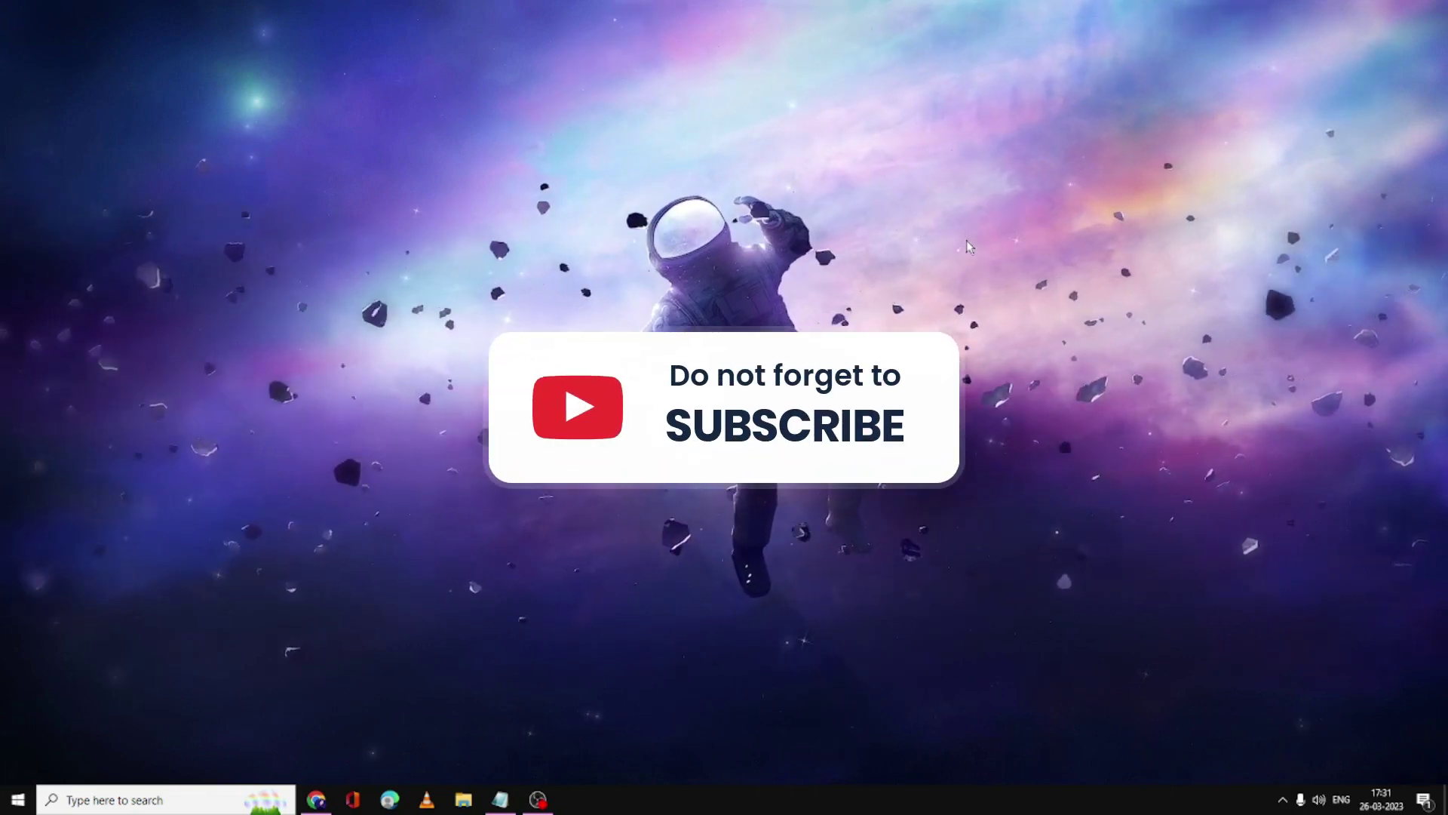